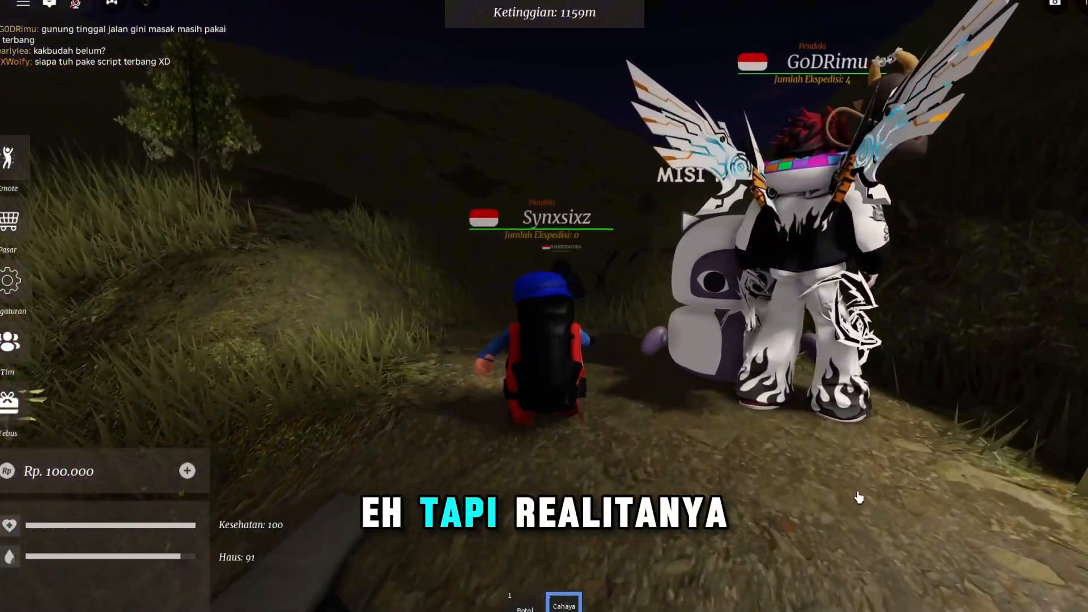
pyautogui.press('w')
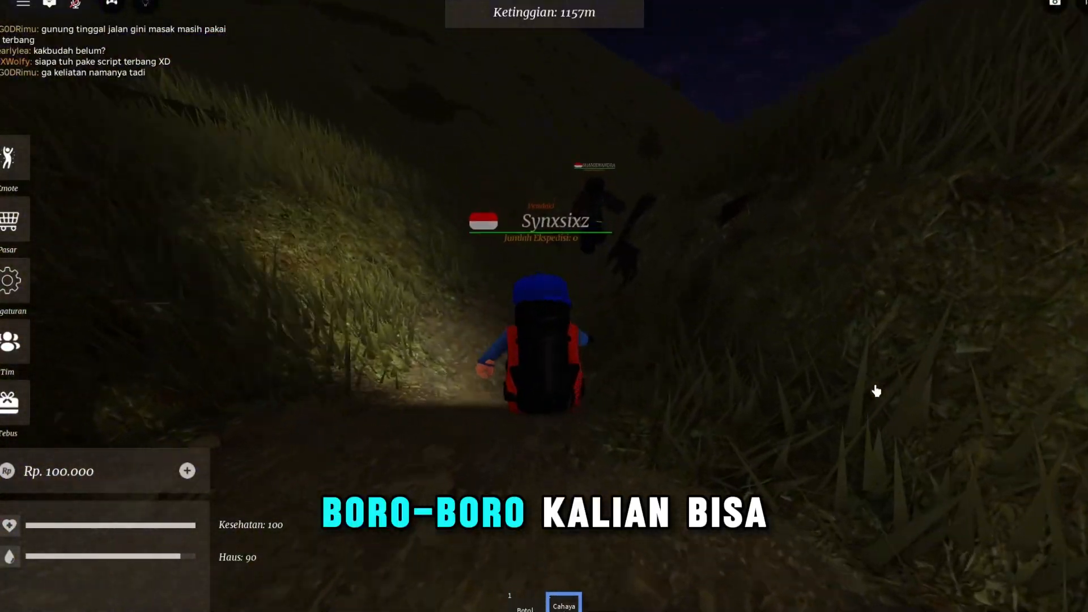
pyautogui.press('w')
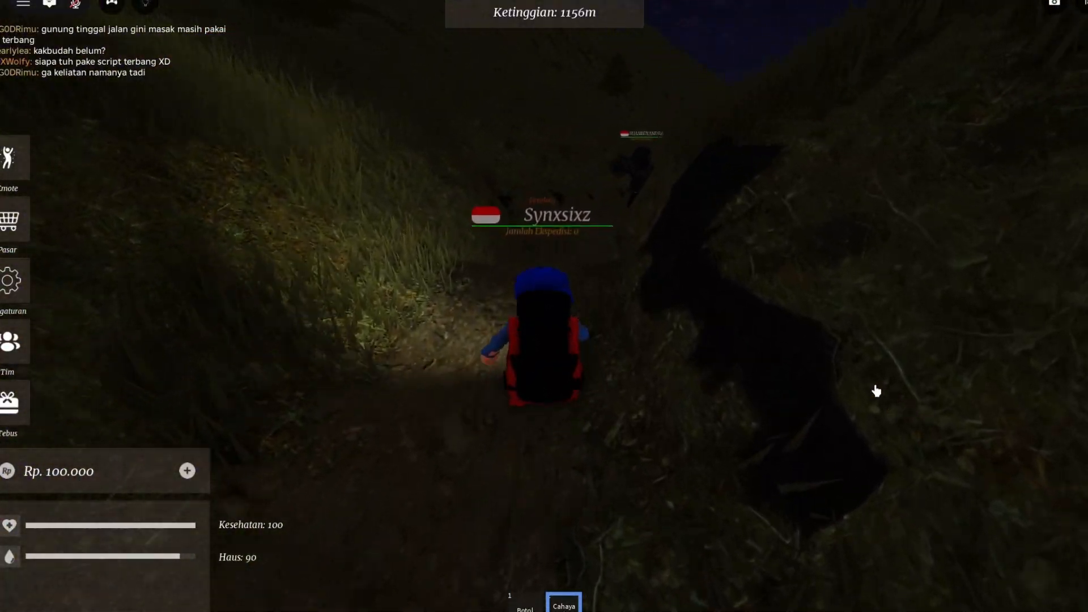
pyautogui.press('w')
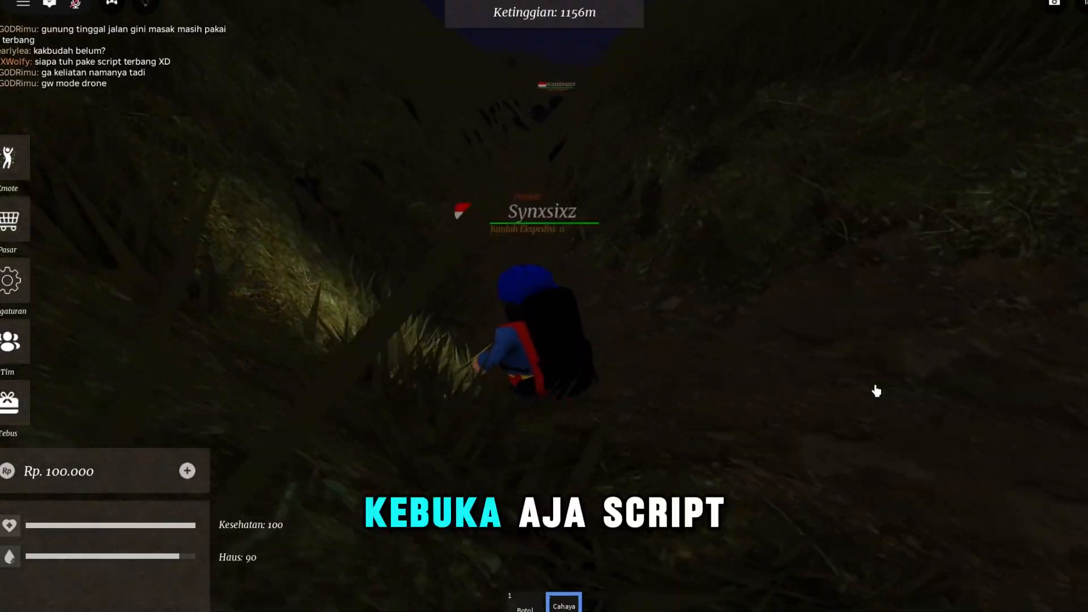
pyautogui.press('w')
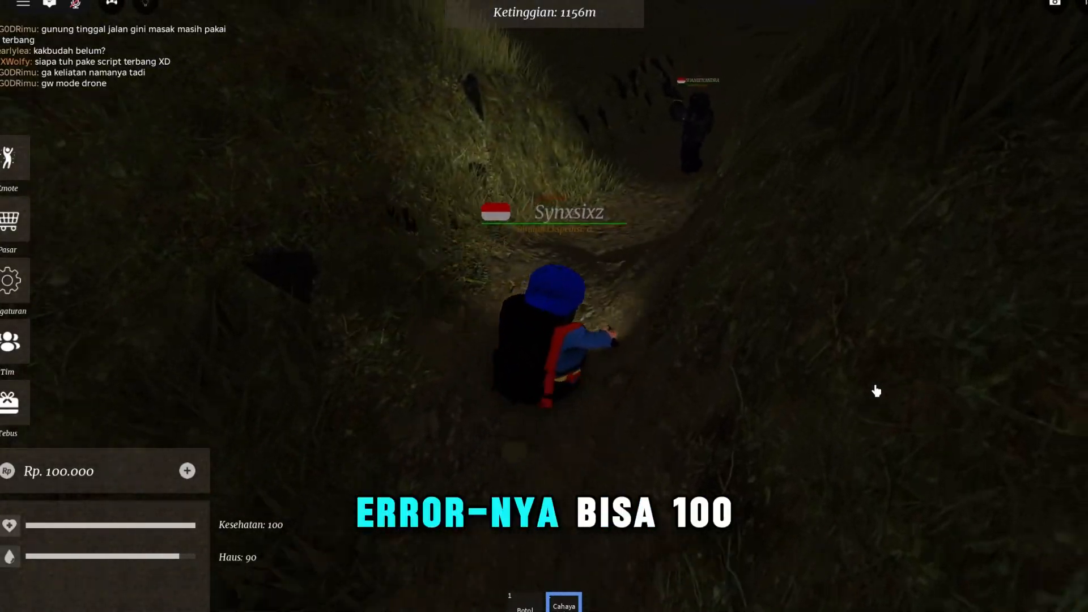
pyautogui.press('w')
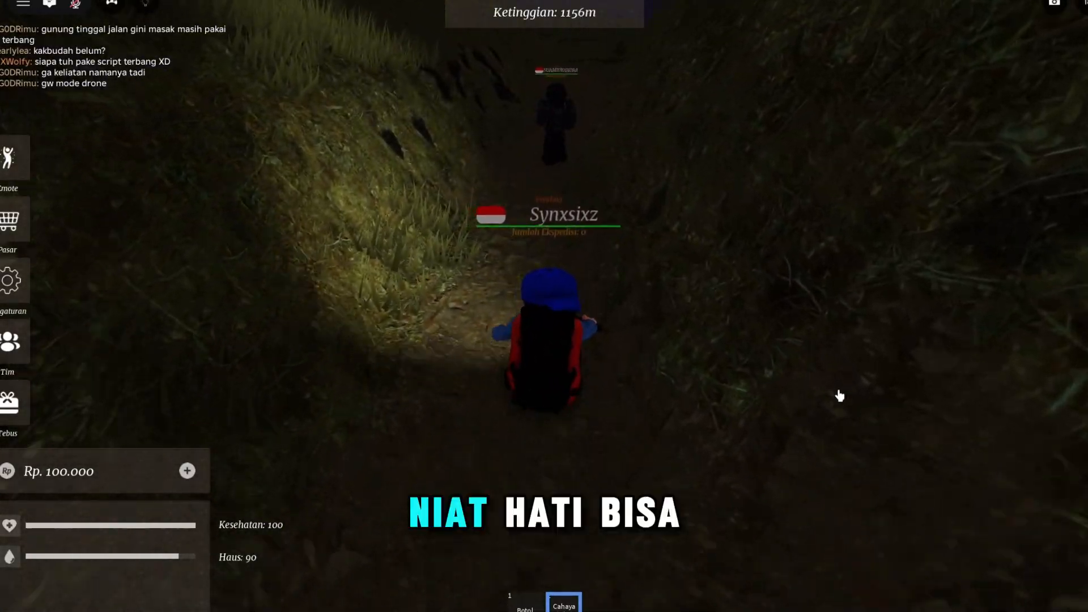
pyautogui.press('w')
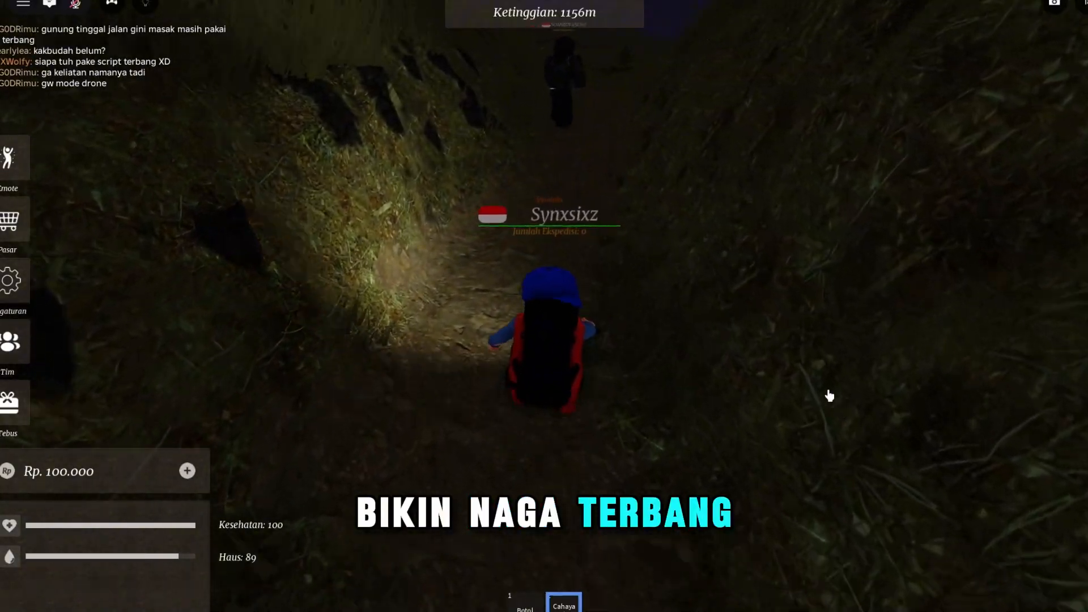
pyautogui.press('w')
pyautogui.click(51, 7)
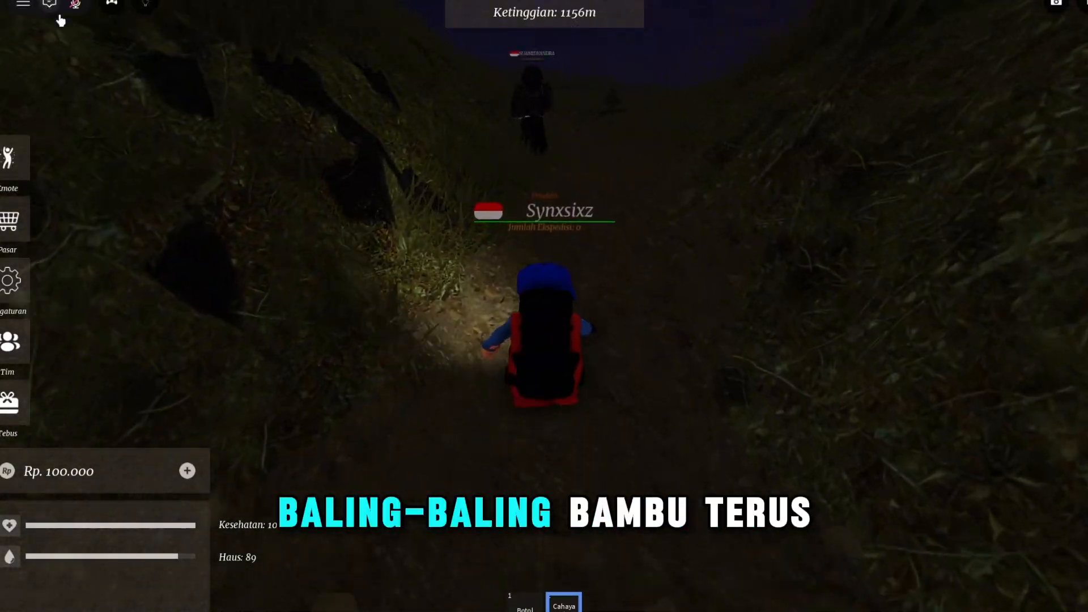
pyautogui.click(899, 385)
pyautogui.press('w')
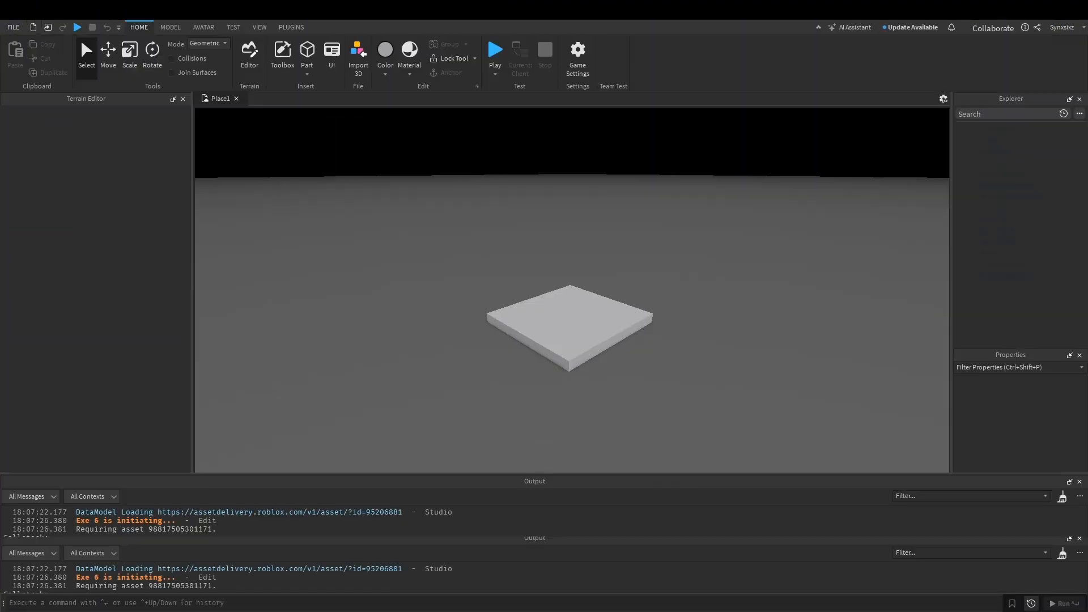
# Step: Clear the workspace by closing the Output, Explorer, Properties and Terrain Editor windows, leaving only the 3D viewport
pyautogui.click(1079, 481)
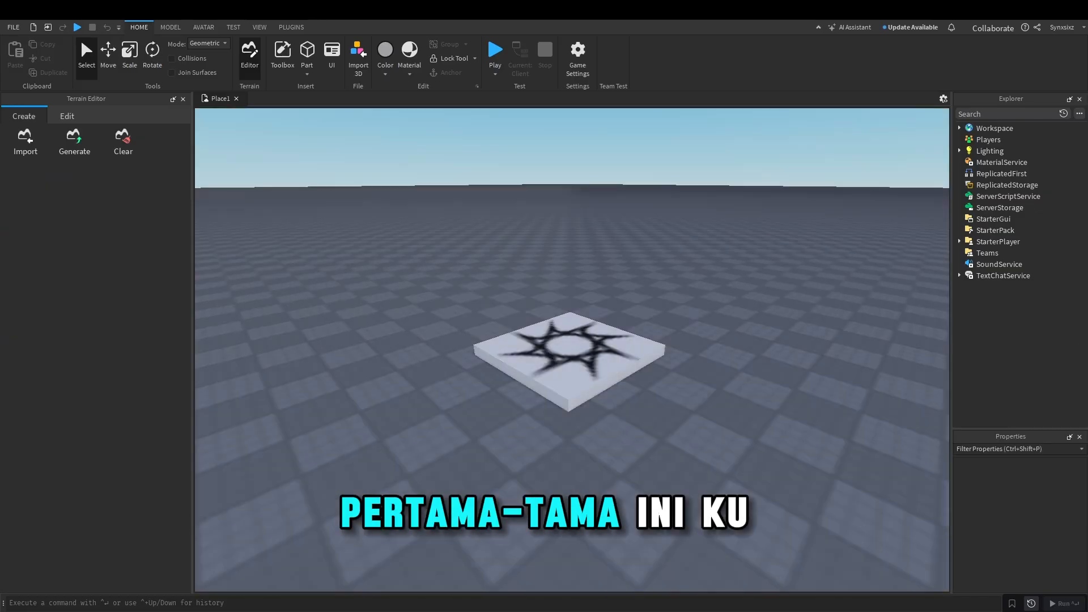
pyautogui.click(1079, 99)
pyautogui.click(1080, 100)
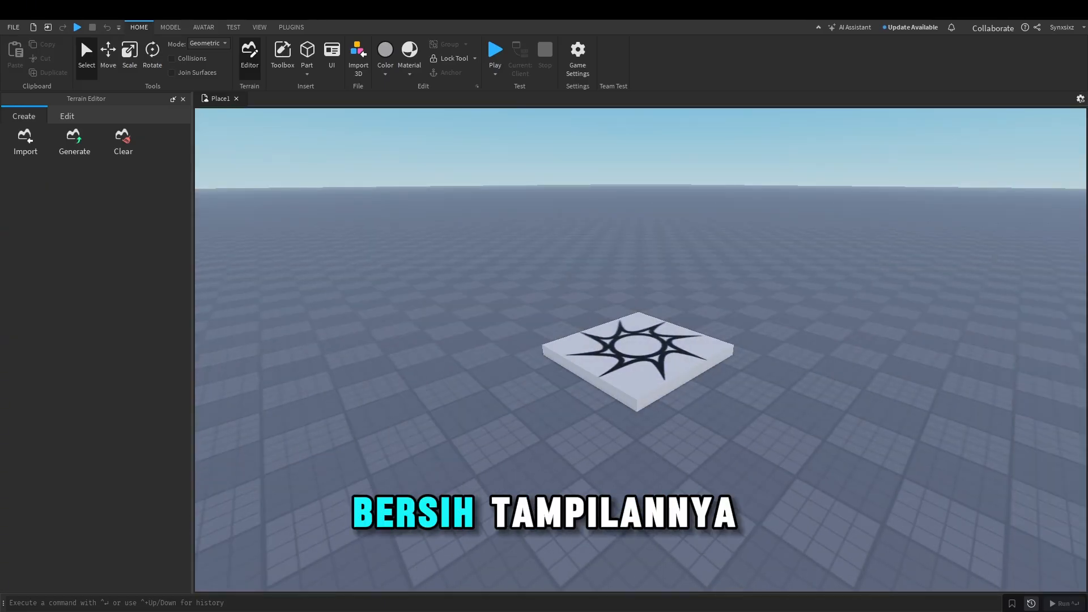
pyautogui.click(182, 99)
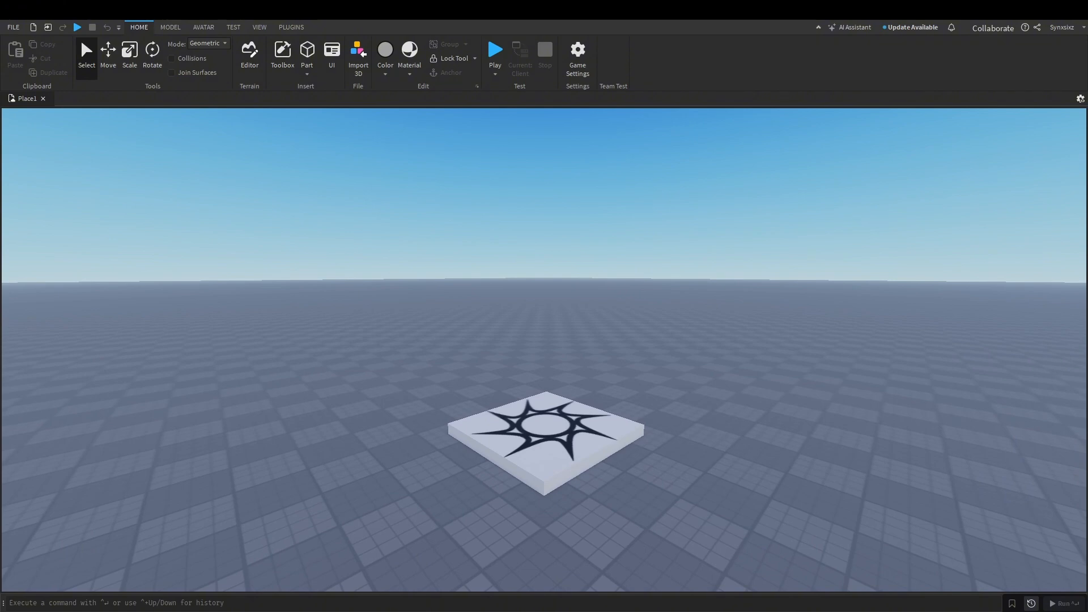
pyautogui.click(260, 27)
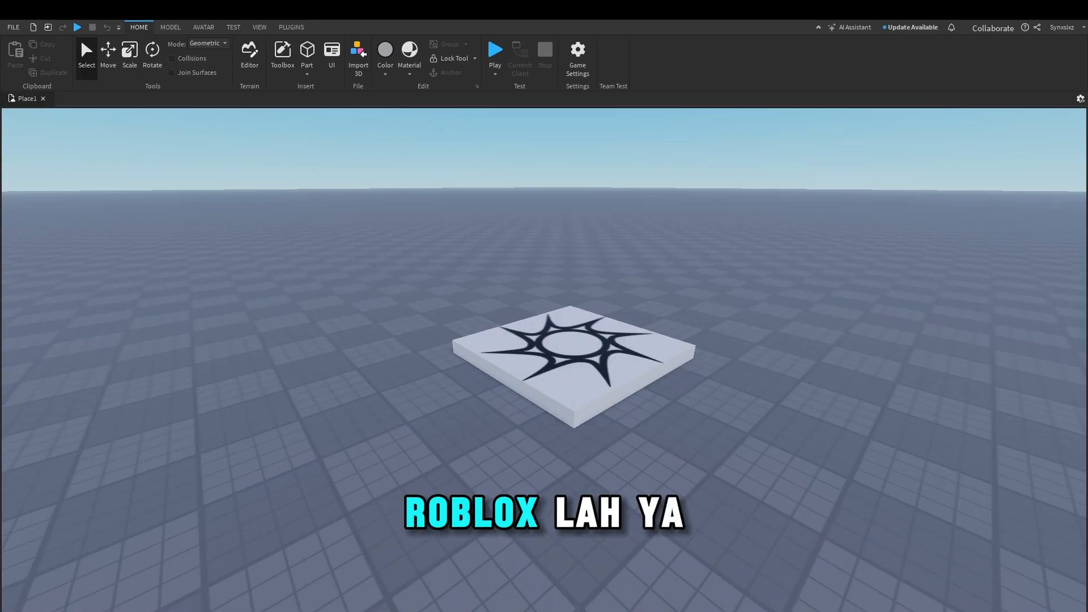
# Step: Fly the camera forward, backward and sideways to view the spawn platform from different distances
pyautogui.scroll(-3, 561, 357)
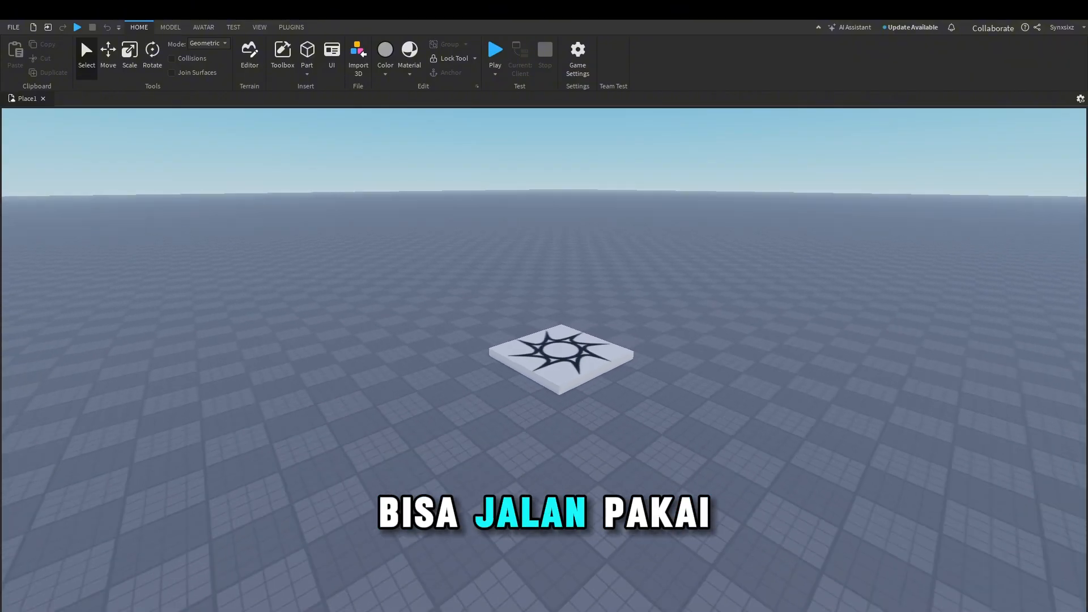
pyautogui.press('s')
pyautogui.press('a')
pyautogui.press('d')
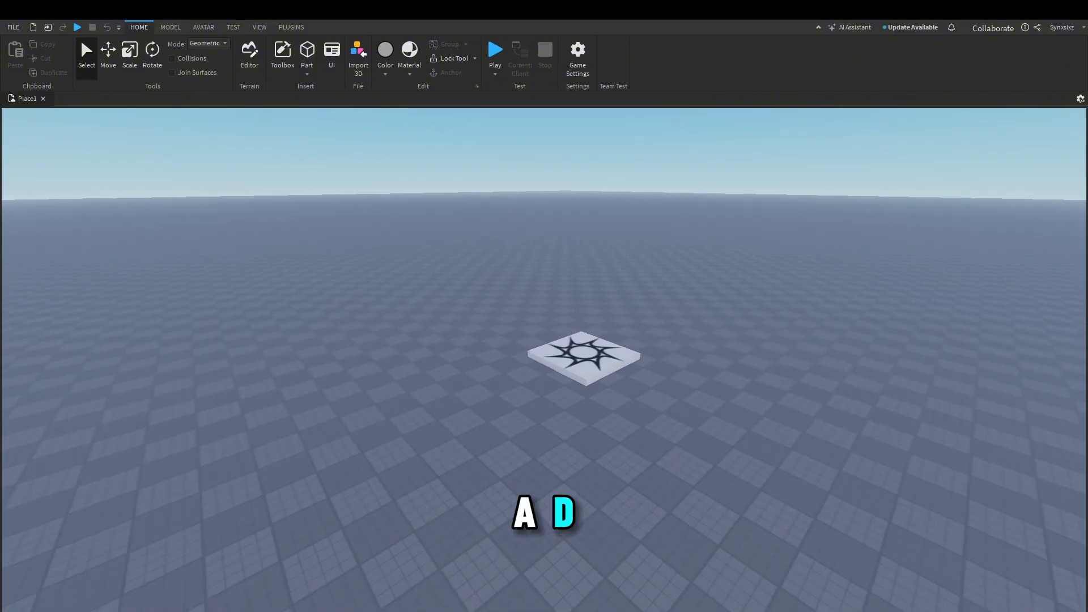
pyautogui.press('w')
pyautogui.press('w')
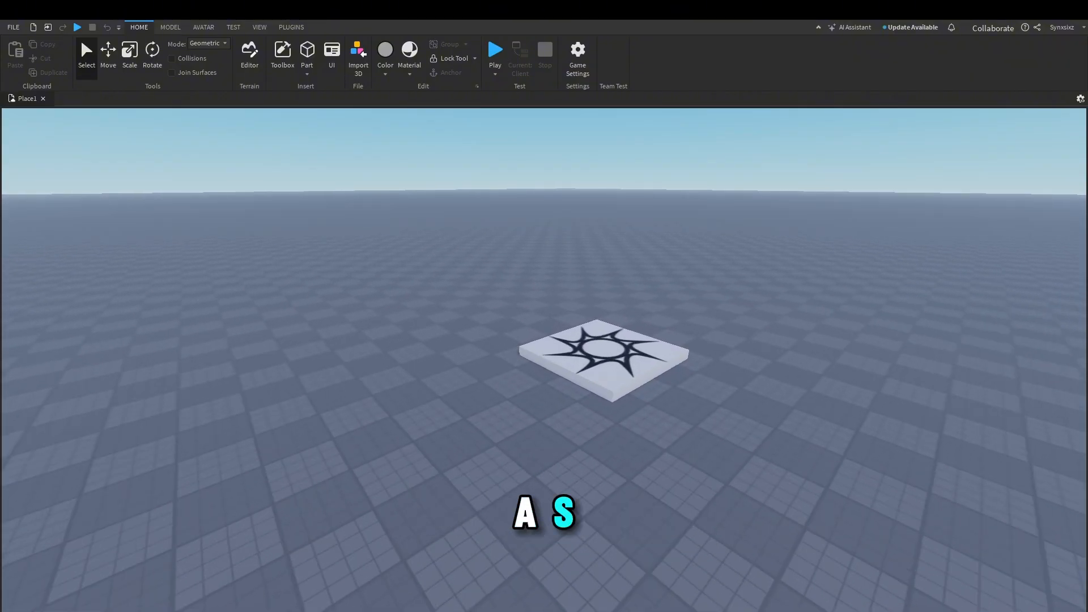
pyautogui.press('a')
pyautogui.press('s')
pyautogui.press('d')
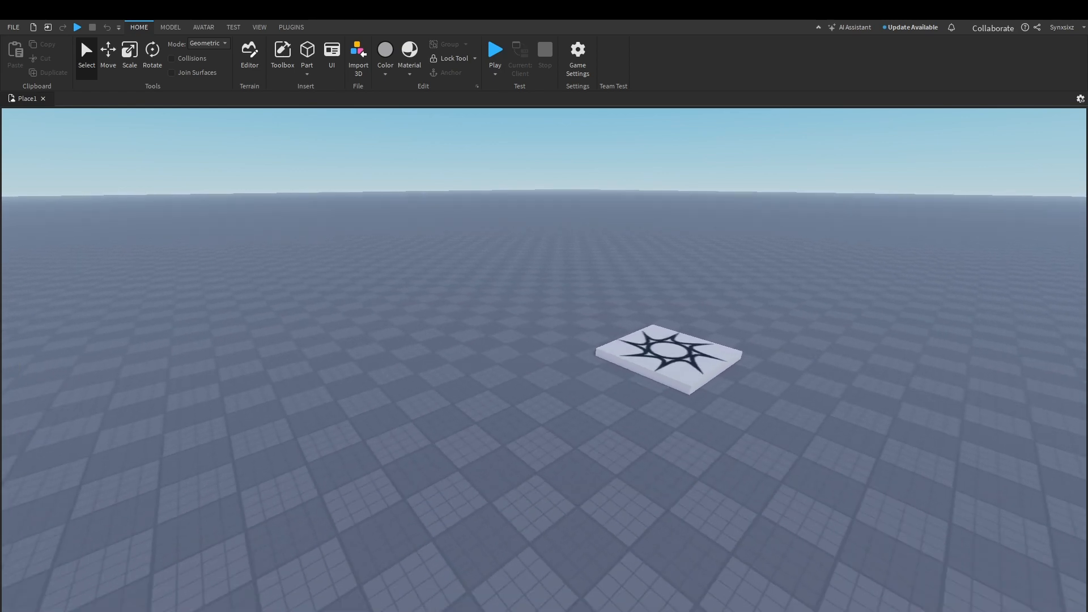
pyautogui.press('a')
pyautogui.press('s')
pyautogui.press('d')
pyautogui.press('a')
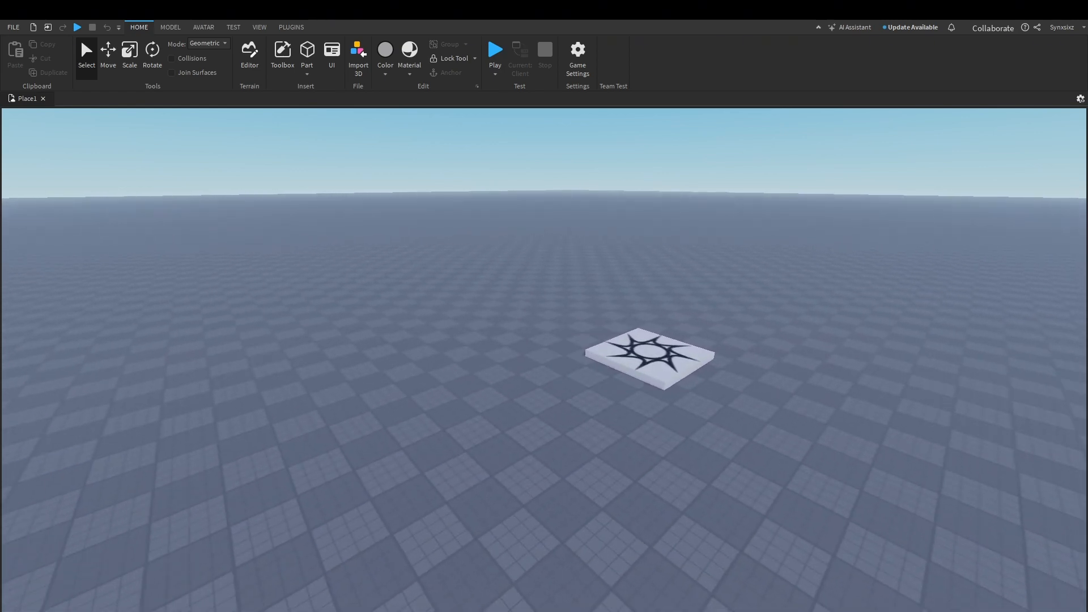
pyautogui.press('d')
pyautogui.press('a')
pyautogui.press('d')
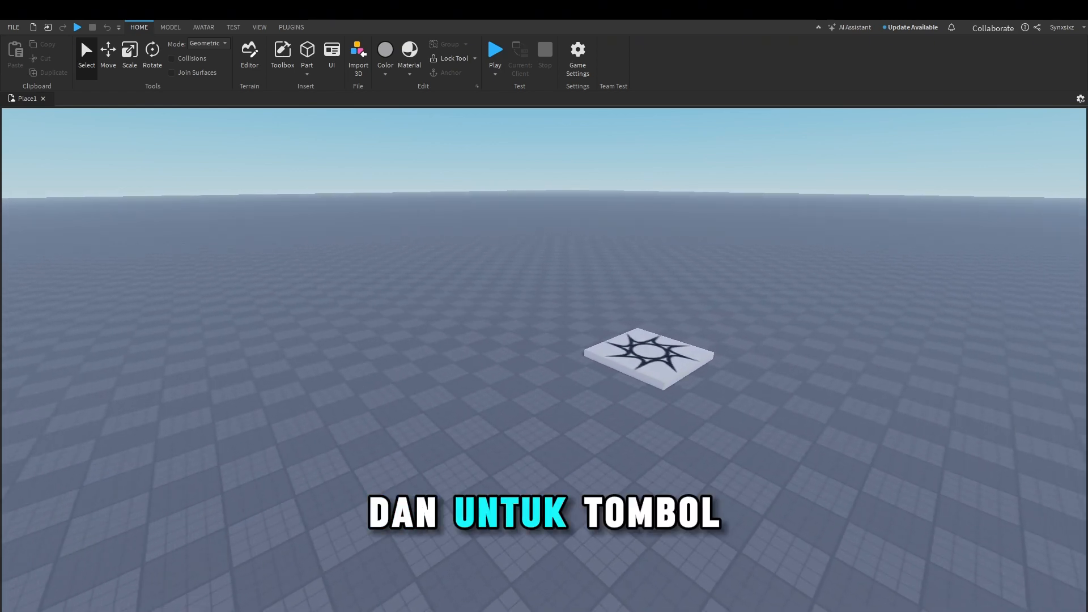
# Step: Lower, raise and rotate the camera to view the spawn platform from different heights and angles
pyautogui.press('q')
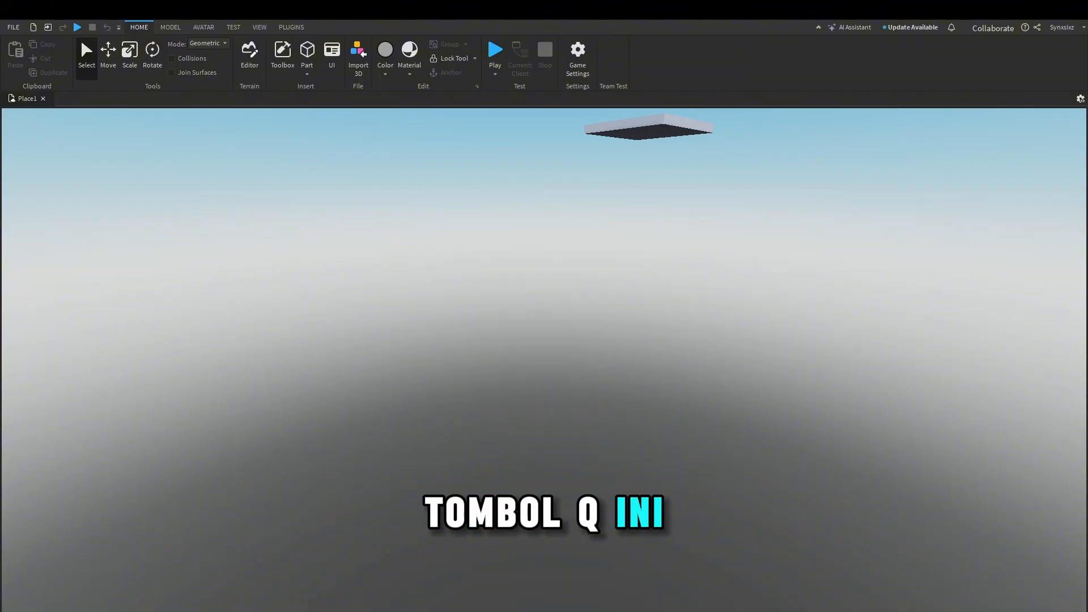
pyautogui.press('e')
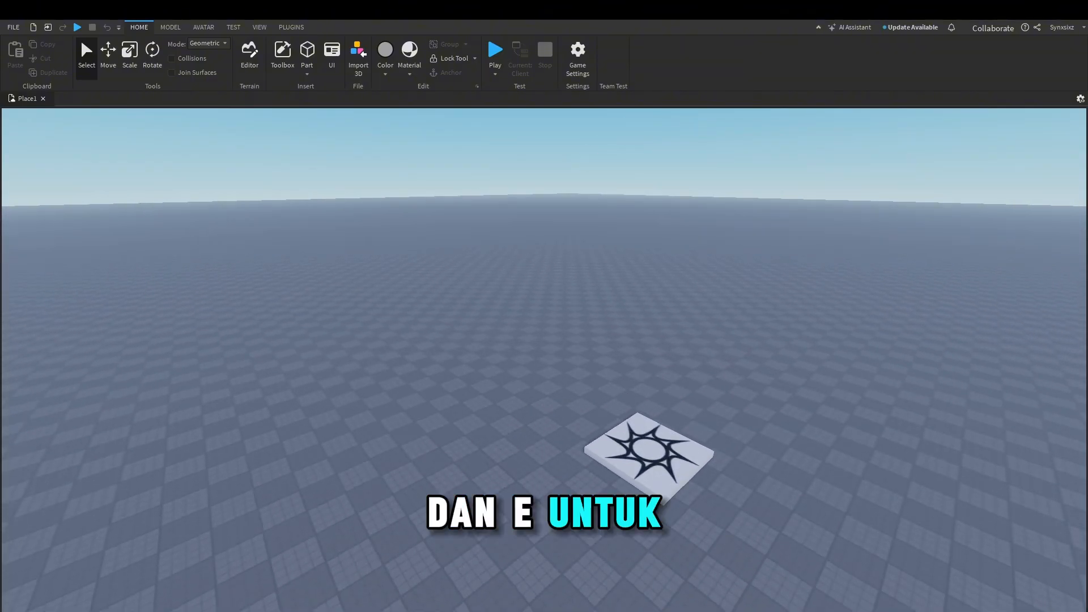
pyautogui.press('q')
pyautogui.press('e')
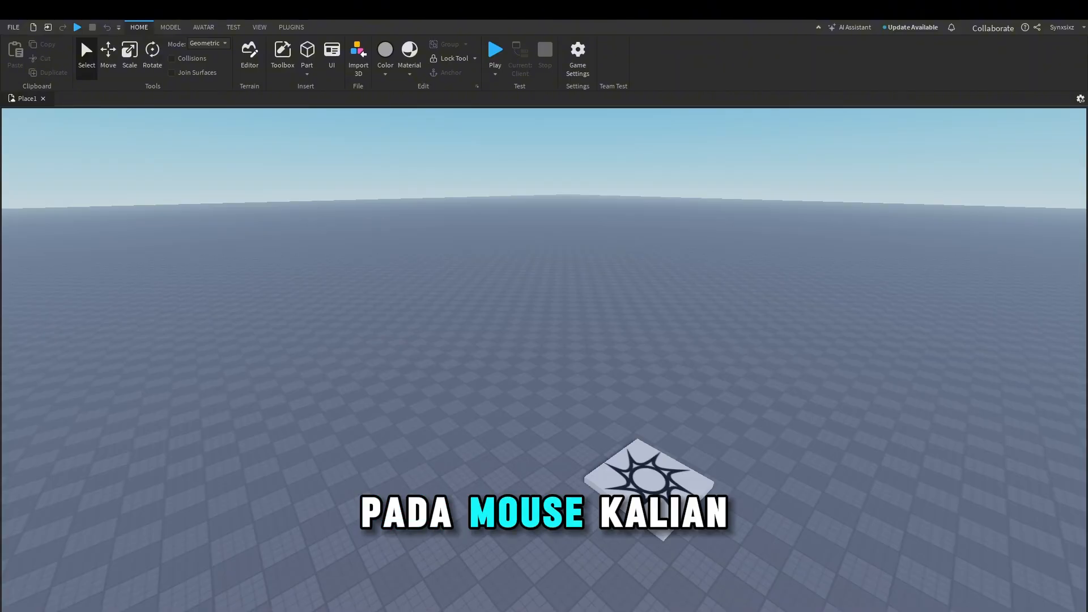
pyautogui.moveTo(544, 363); pyautogui.dragTo(612, 360, button='right')
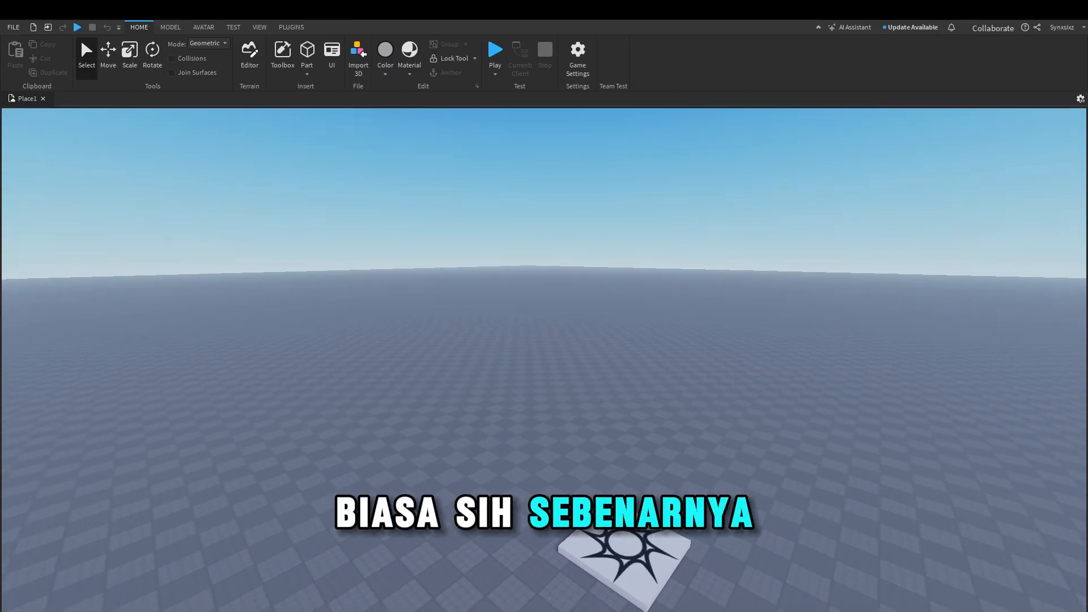
pyautogui.moveTo(544, 363); pyautogui.dragTo(510, 377, button='right')
pyautogui.press('w')
pyautogui.press('s')
pyautogui.press('w')
pyautogui.press('s')
pyautogui.press('q')
pyautogui.press('e')
pyautogui.press('q')
pyautogui.press('e')
pyautogui.press('s')
pyautogui.press('d')
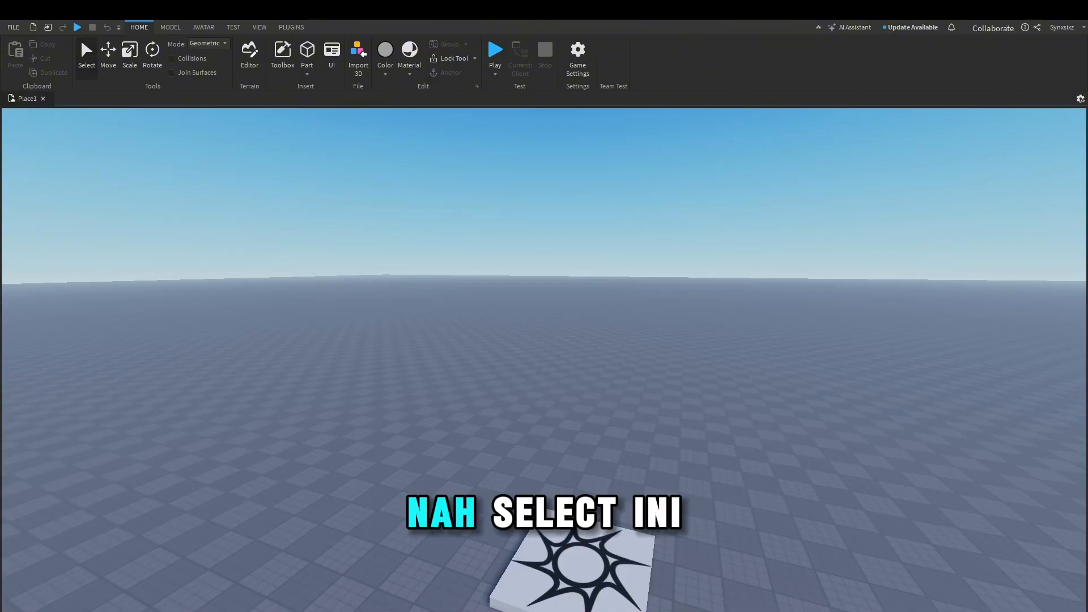
# Step: Select the spawn platform and slide it freely a short distance across the baseplate with the Select tool
pyautogui.moveTo(544, 340); pyautogui.dragTo(544, 422, button='right')
pyautogui.hotkey('ctrl', '2')
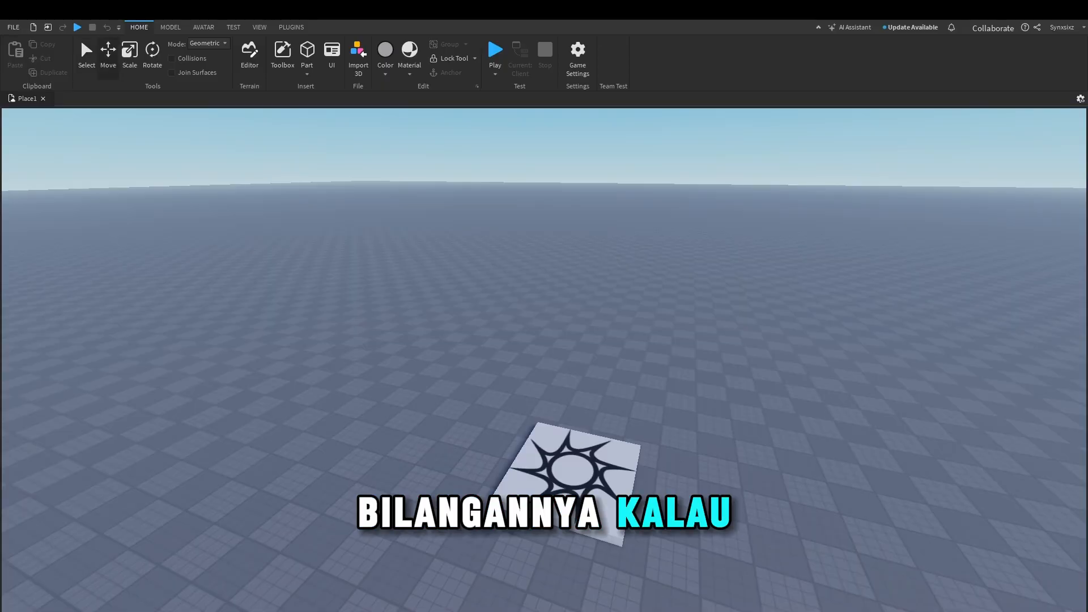
pyautogui.moveTo(544, 340); pyautogui.dragTo(603, 413, button='right')
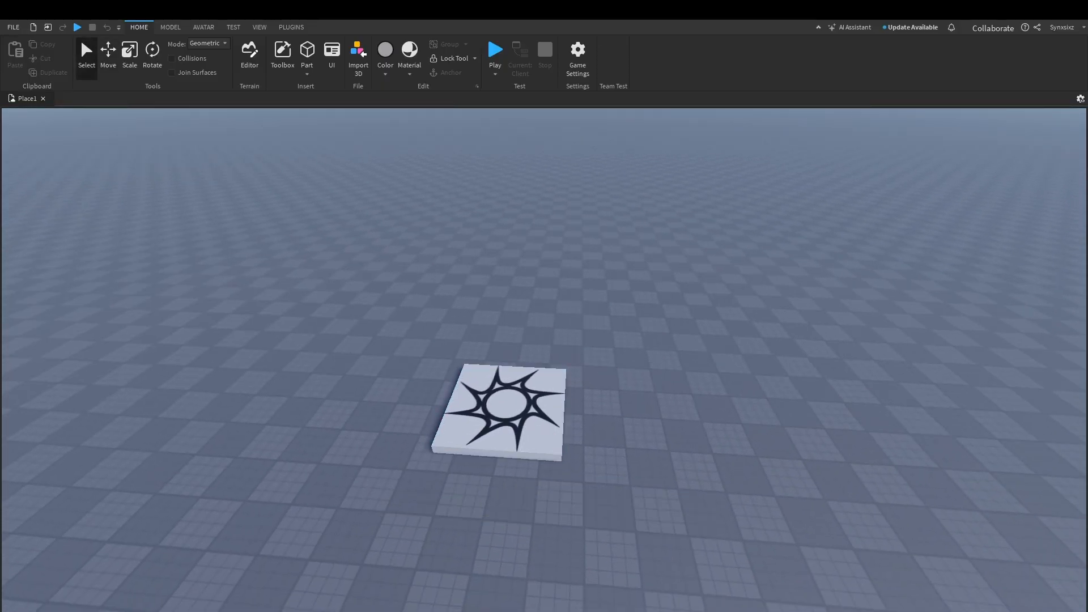
pyautogui.moveTo(544, 340); pyautogui.dragTo(573, 347, button='right')
pyautogui.moveTo(428, 396); pyautogui.dragTo(396, 393, button='right')
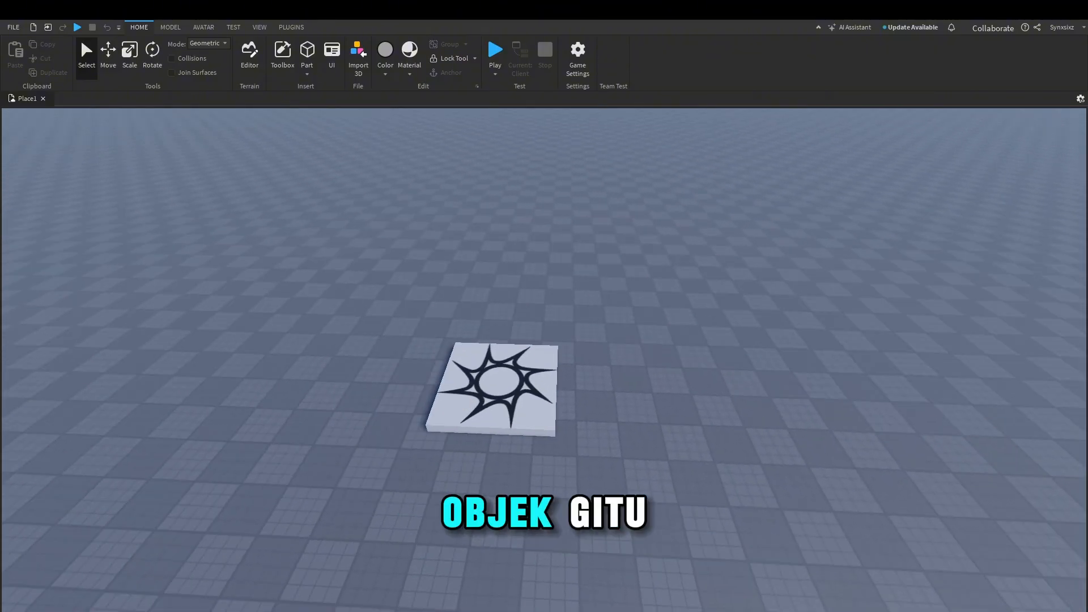
pyautogui.click(503, 393)
pyautogui.moveTo(501, 383); pyautogui.dragTo(501, 360)
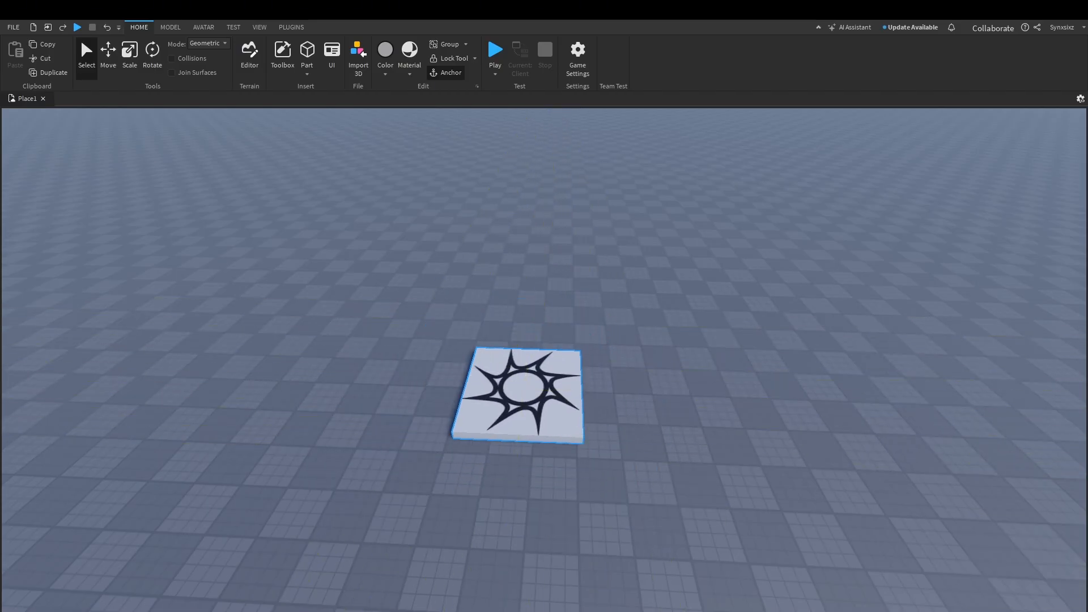
# Step: Shift the spawn platform sideways along the red axis and adjust its height along the green axis with the Move tool
pyautogui.hotkey('ctrl', '2')
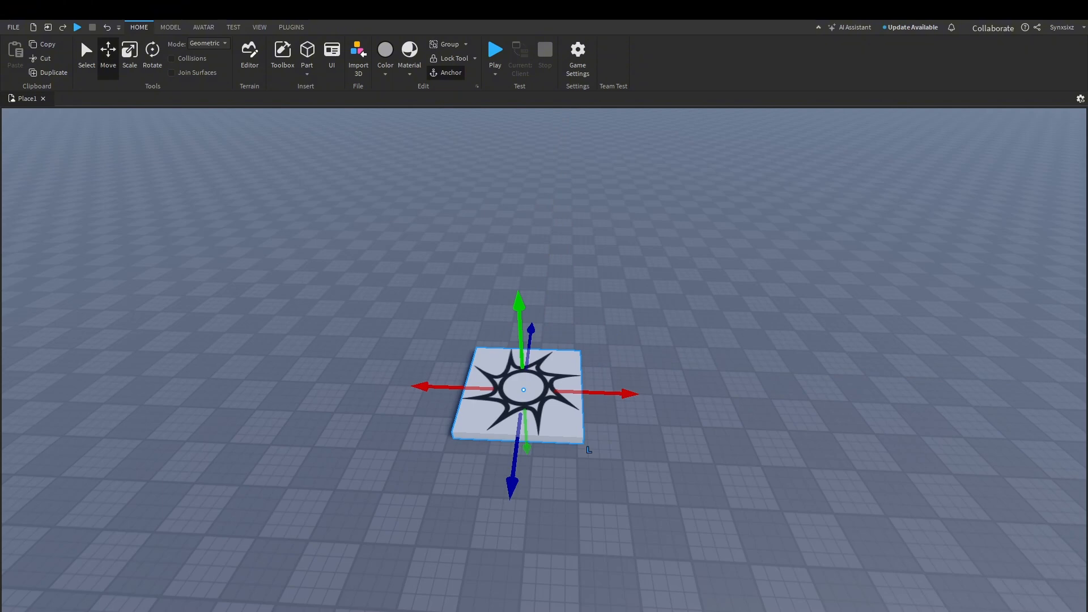
pyautogui.moveTo(417, 386); pyautogui.dragTo(360, 383)
pyautogui.moveTo(569, 391); pyautogui.dragTo(640, 394)
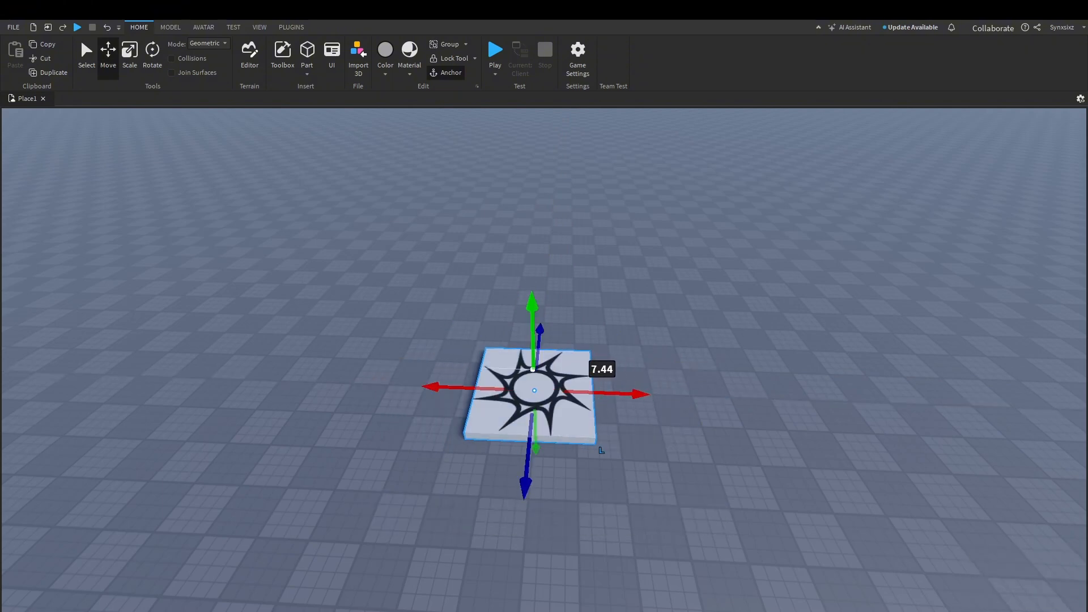
pyautogui.moveTo(532, 306); pyautogui.dragTo(534, 371)
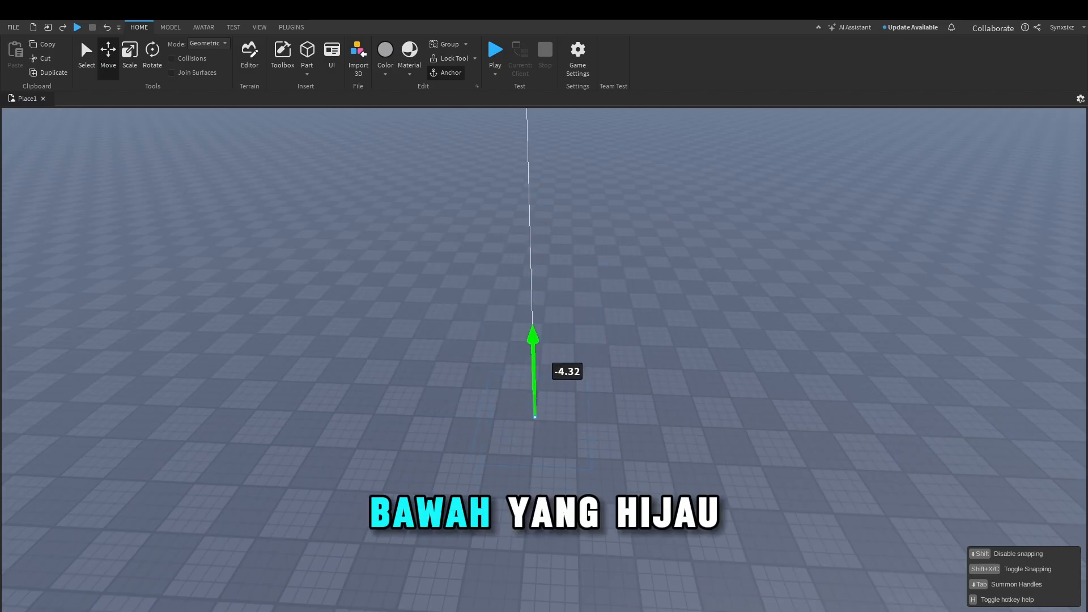
pyautogui.moveTo(532, 296)
pyautogui.mouseDown()
pyautogui.moveTo(530, 231)
pyautogui.moveTo(533, 305)
pyautogui.mouseUp()
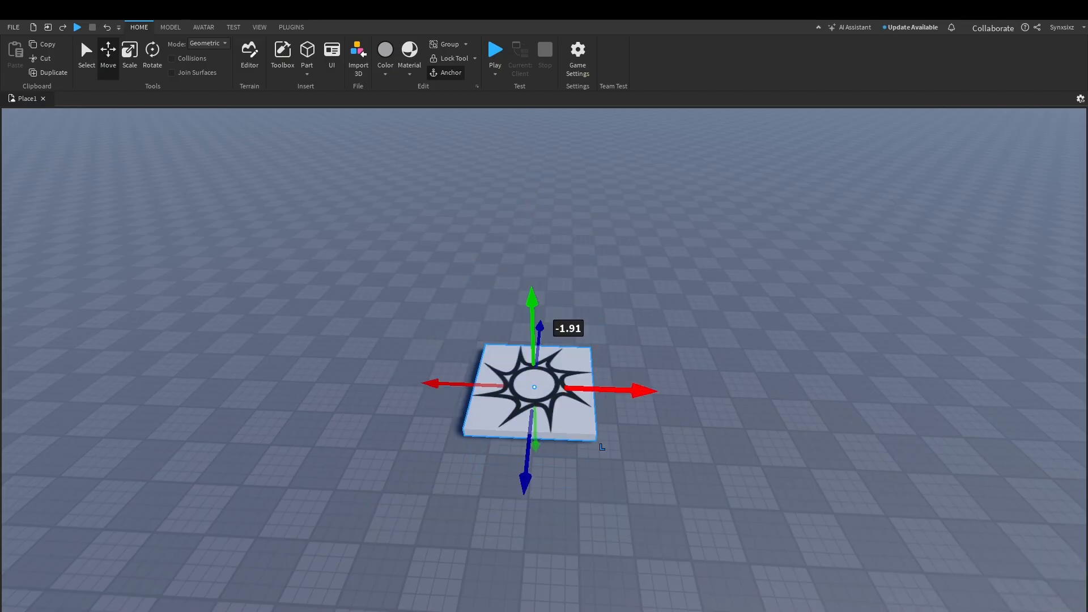
# Step: Move the spawn platform horizontally across the baseplate with the Move tool and clear the selection
pyautogui.moveTo(532, 305); pyautogui.dragTo(487, 340, button='right')
pyautogui.moveTo(590, 368); pyautogui.dragTo(555, 372, button='right')
pyautogui.moveTo(456, 384); pyautogui.dragTo(335, 449)
pyautogui.moveTo(510, 385); pyautogui.dragTo(521, 340, button='right')
pyautogui.press('a')
pyautogui.moveTo(462, 432)
pyautogui.mouseDown(button='right')
pyautogui.moveTo(453, 457)
pyautogui.moveTo(504, 430)
pyautogui.moveTo(464, 448)
pyautogui.mouseUp(button='right')
pyautogui.press('s')
pyautogui.press('w')
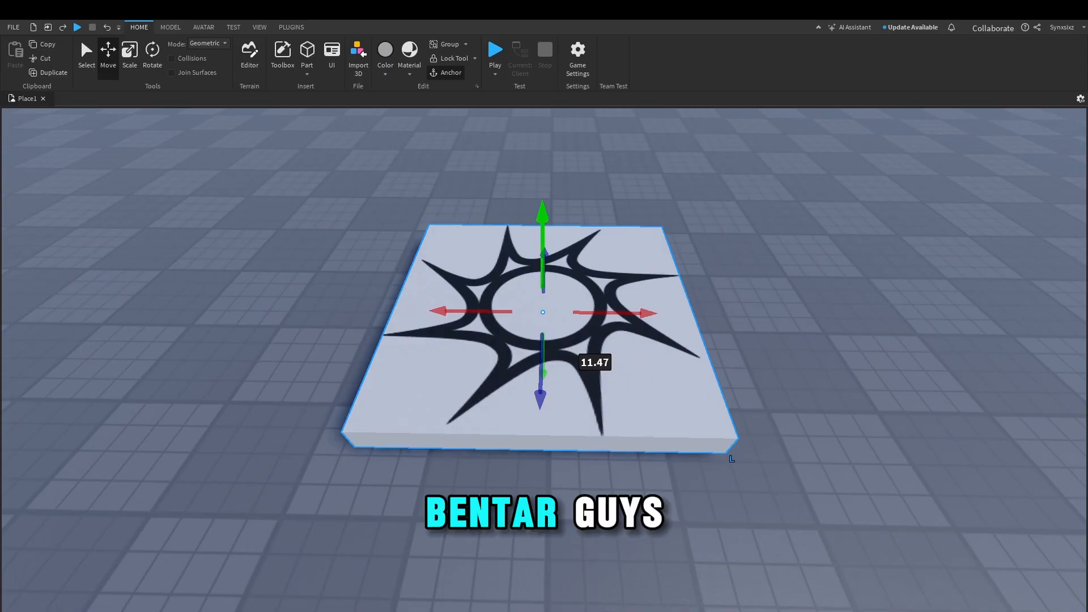
pyautogui.moveTo(462, 432); pyautogui.dragTo(471, 409, button='right')
pyautogui.press('Escape')
# Step: Reselect the spawn platform and nudge it horizontally, including a short shift along the blue axis
pyautogui.press('s')
pyautogui.press('w')
pyautogui.press('s')
pyautogui.press('s')
pyautogui.press('w')
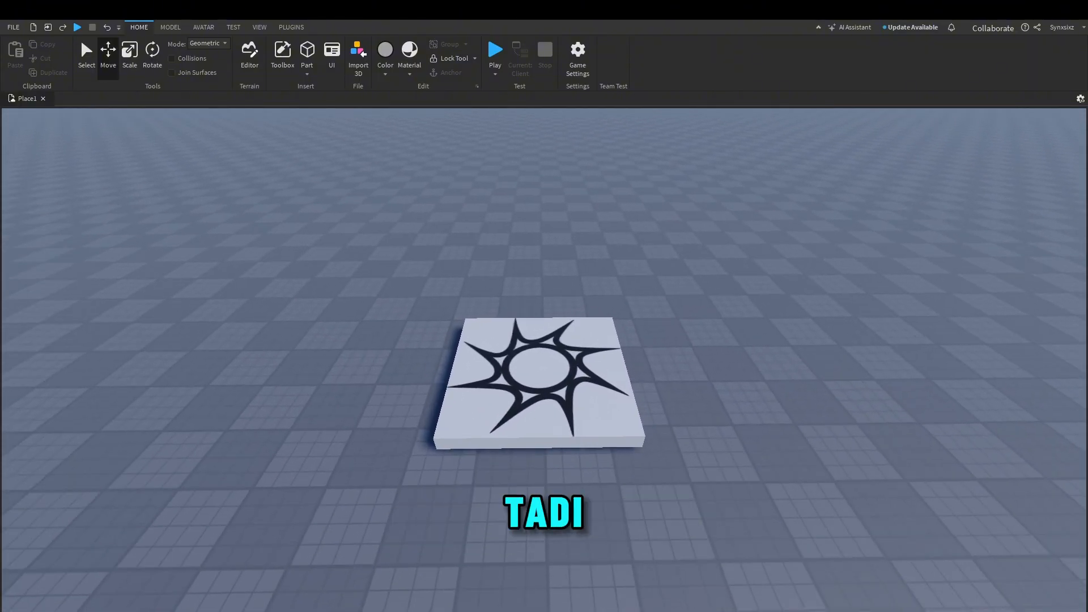
pyautogui.moveTo(646, 371); pyautogui.dragTo(617, 371)
pyautogui.press('d')
pyautogui.moveTo(634, 391); pyautogui.dragTo(549, 392, button='right')
pyautogui.press('d')
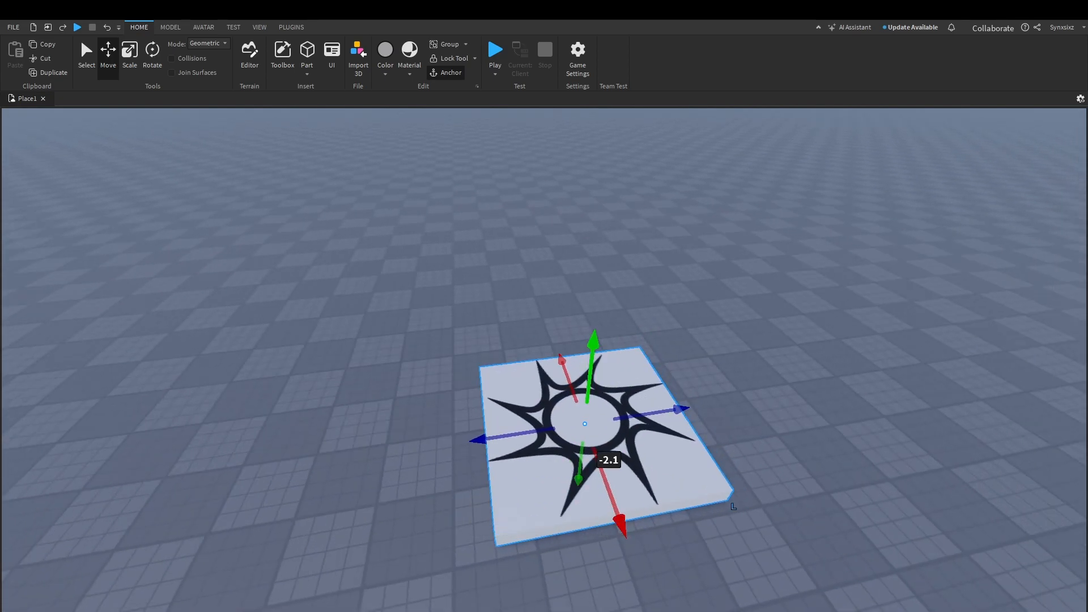
pyautogui.moveTo(682, 409); pyautogui.dragTo(661, 412)
# Step: Lift the spawn platform above the baseplate by about 13.65 along the green vertical axis
pyautogui.press('w')
pyautogui.press('a')
pyautogui.moveTo(631, 385); pyautogui.dragTo(631, 340, button='right')
pyautogui.press('s')
pyautogui.moveTo(600, 272); pyautogui.dragTo(607, 133)
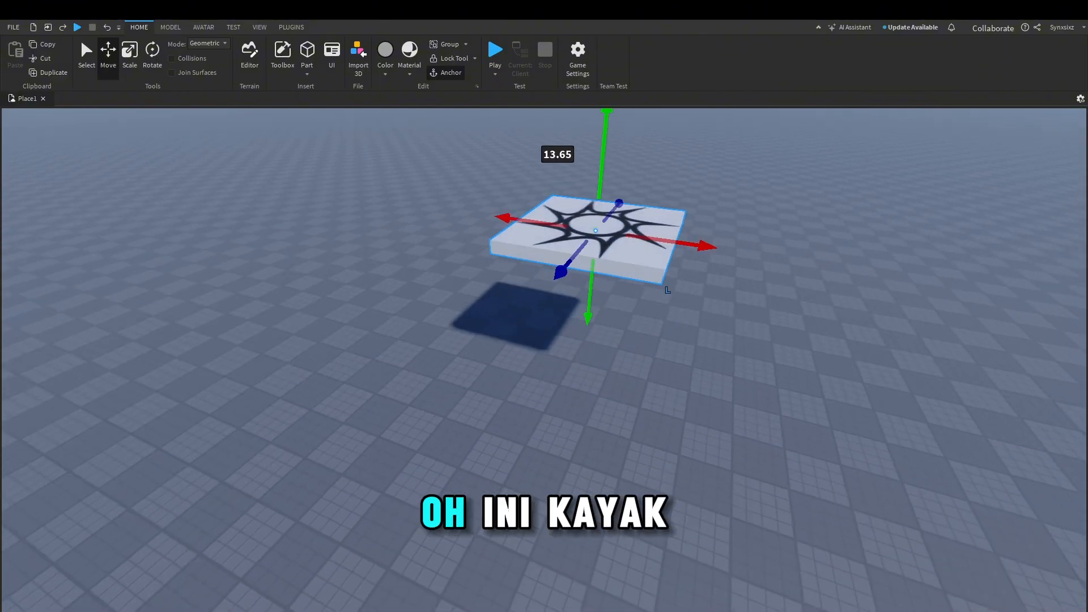
# Step: Lower the raised spawn platform by about 13.55 along the green axis, back down to the baseplate
pyautogui.moveTo(607, 133); pyautogui.dragTo(627, 108, button='right')
pyautogui.press('w')
pyautogui.moveTo(527, 372); pyautogui.dragTo(531, 533)
pyautogui.moveTo(530, 534); pyautogui.dragTo(538, 559, button='right')
pyautogui.press('s')
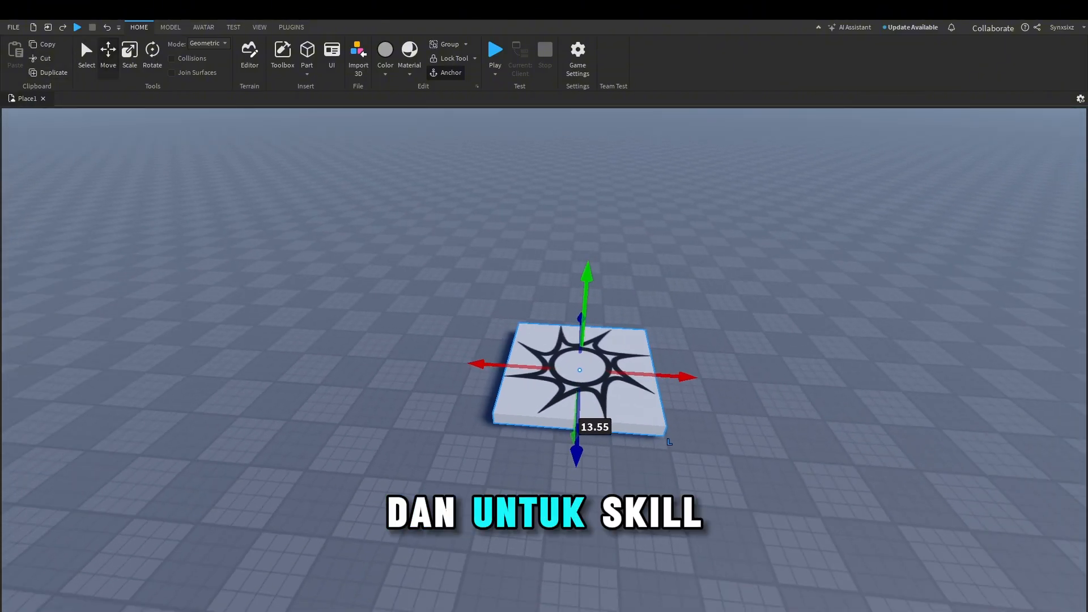
# Step: Stretch the spawn platform from both ends along the red axis to about 46.82 with the Scale tool
pyautogui.hotkey('ctrl', '3')
pyautogui.press('d')
pyautogui.moveTo(571, 414)
pyautogui.mouseDown(button='right')
pyautogui.moveTo(530, 419)
pyautogui.moveTo(574, 416)
pyautogui.mouseUp(button='right')
pyautogui.press('a')
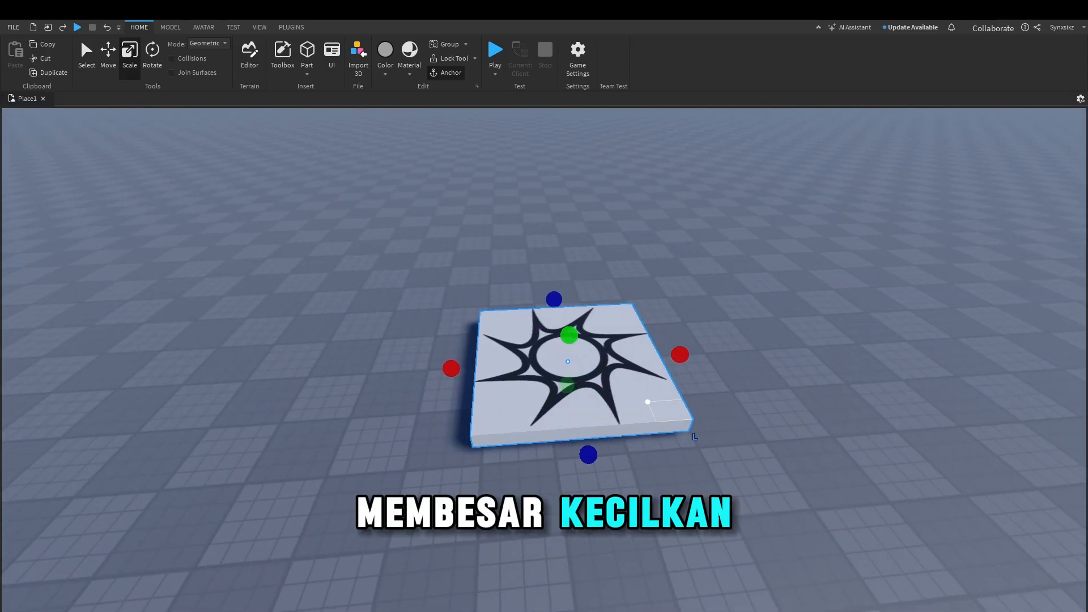
pyautogui.moveTo(680, 355); pyautogui.dragTo(733, 351)
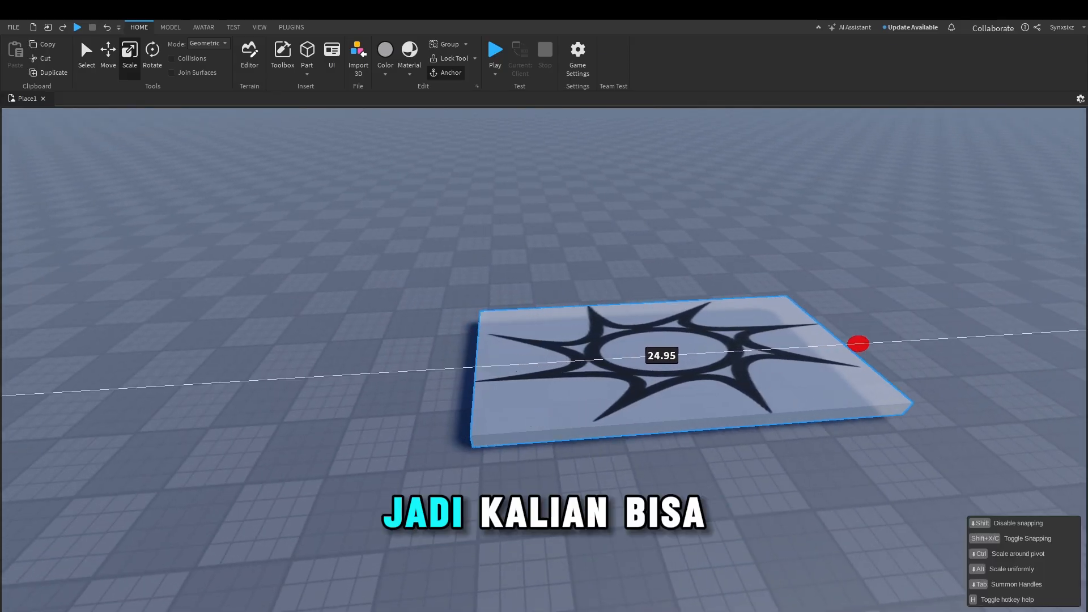
pyautogui.moveTo(858, 344); pyautogui.dragTo(956, 338)
pyautogui.moveTo(450, 369); pyautogui.dragTo(424, 311)
pyautogui.moveTo(440, 370); pyautogui.dragTo(424, 311, button='right')
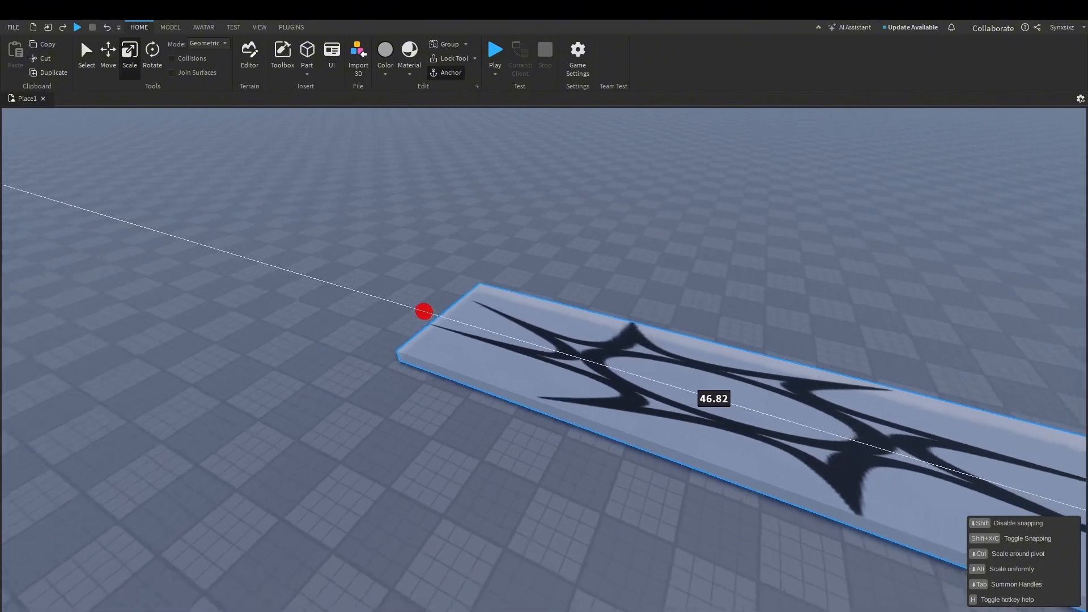
pyautogui.moveTo(424, 311); pyautogui.dragTo(422, 310)
pyautogui.press('d')
pyautogui.moveTo(423, 310); pyautogui.dragTo(396, 312, button='right')
# Step: Widen the stretched spawn platform along the blue axis into a large, roughly square slab
pyautogui.moveTo(580, 314); pyautogui.dragTo(697, 313)
pyautogui.moveTo(581, 314); pyautogui.dragTo(697, 314, button='right')
pyautogui.moveTo(697, 314); pyautogui.dragTo(717, 289)
pyautogui.moveTo(697, 313); pyautogui.dragTo(716, 289, button='right')
pyautogui.moveTo(716, 289); pyautogui.dragTo(718, 289)
pyautogui.press('a')
pyautogui.moveTo(619, 321); pyautogui.dragTo(573, 318, button='right')
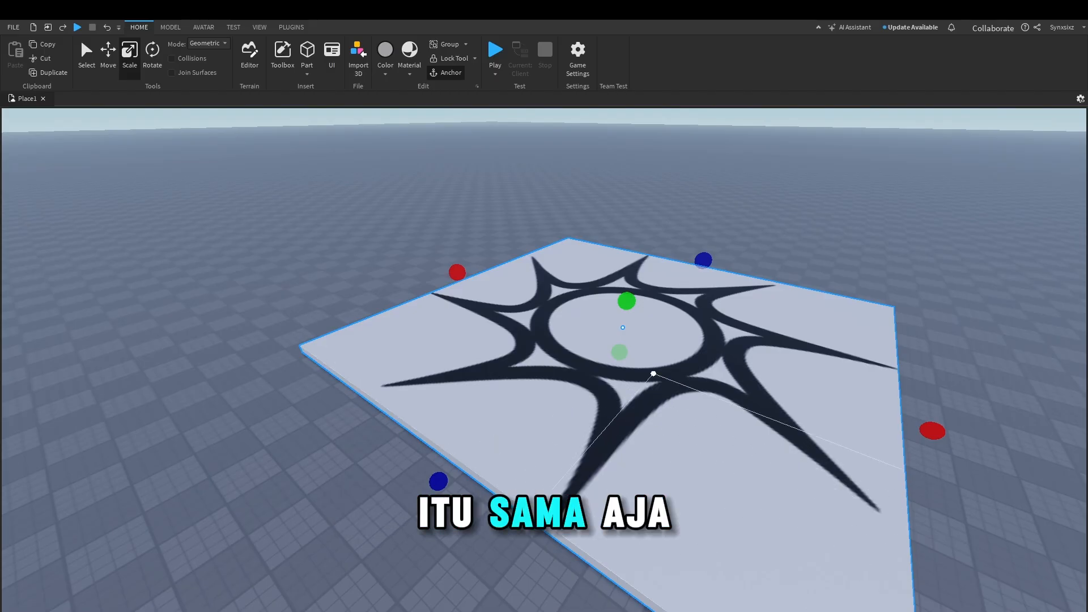
# Step: Thicken the spawn platform to about 8.23 along the green axis, then flatten it into a thin sheet
pyautogui.moveTo(654, 373); pyautogui.dragTo(663, 359, button='right')
pyautogui.press('a')
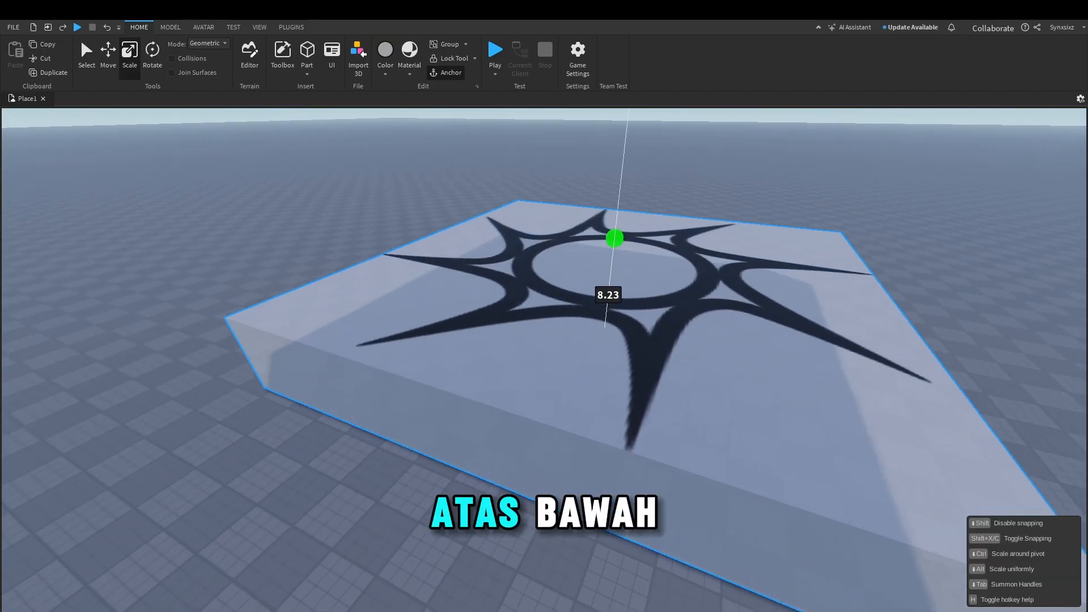
pyautogui.moveTo(612, 238); pyautogui.dragTo(607, 301)
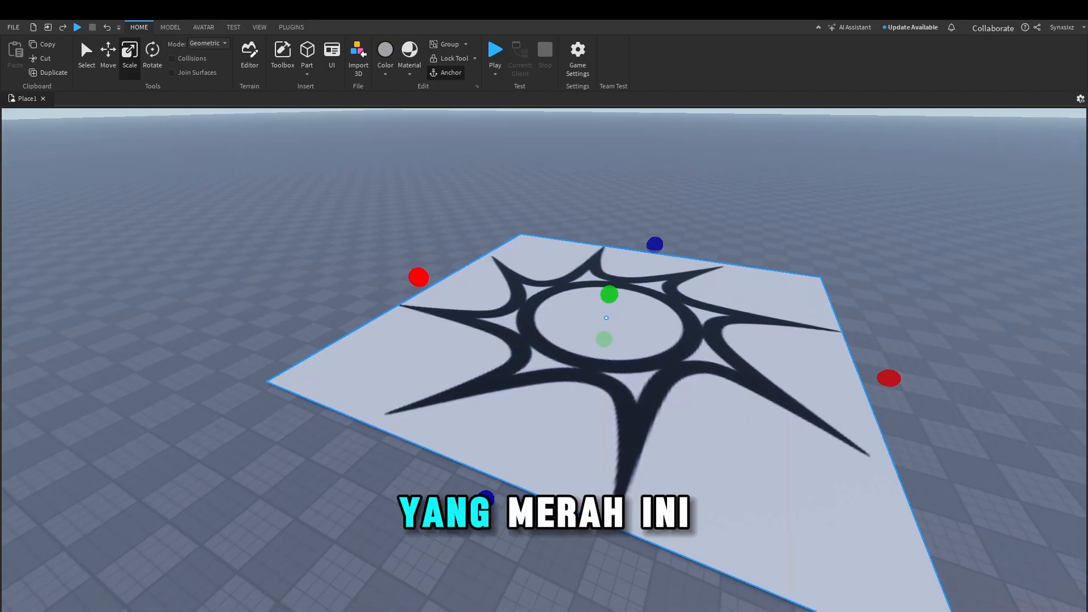
pyautogui.moveTo(418, 277); pyautogui.dragTo(447, 274, button='right')
pyautogui.press('a')
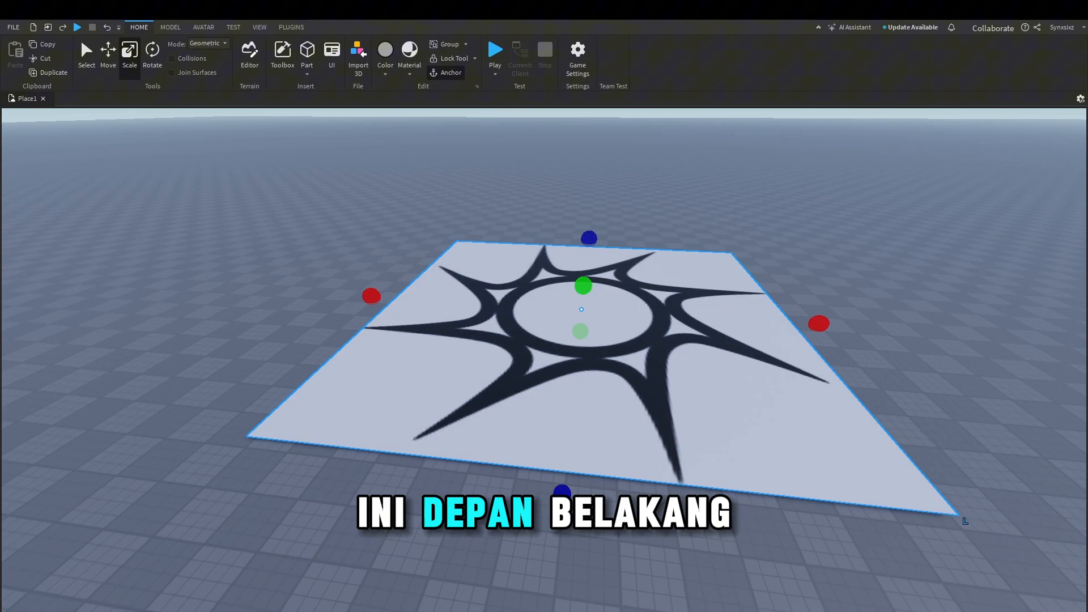
pyautogui.press('s')
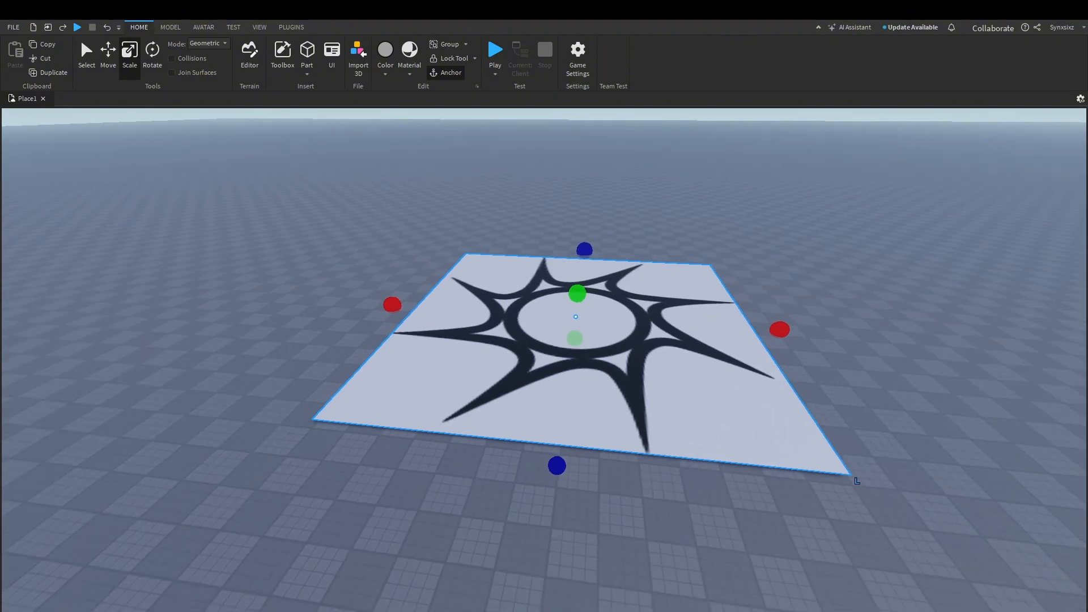
pyautogui.moveTo(422, 299)
pyautogui.mouseDown(button='right')
pyautogui.moveTo(442, 287)
pyautogui.moveTo(422, 299)
pyautogui.mouseUp(button='right')
pyautogui.press('w')
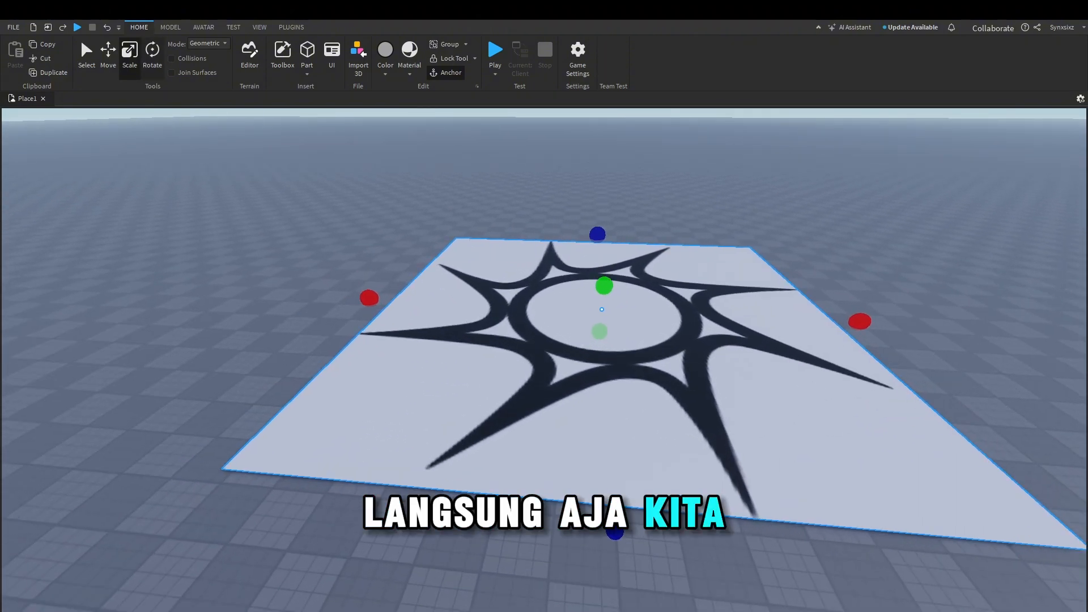
# Step: Tilt the enlarged spawn platform steeply with the Rotate tool so part of it sinks through the baseplate
pyautogui.hotkey('ctrl', '4')
pyautogui.moveTo(627, 351); pyautogui.dragTo(687, 313)
pyautogui.moveTo(687, 312)
pyautogui.mouseDown(button='right')
pyautogui.moveTo(677, 326)
pyautogui.moveTo(694, 294)
pyautogui.mouseUp(button='right')
pyautogui.press('s')
pyautogui.moveTo(692, 280); pyautogui.dragTo(575, 225)
pyautogui.moveTo(575, 224); pyautogui.dragTo(635, 226, button='right')
pyautogui.moveTo(619, 220); pyautogui.dragTo(547, 190)
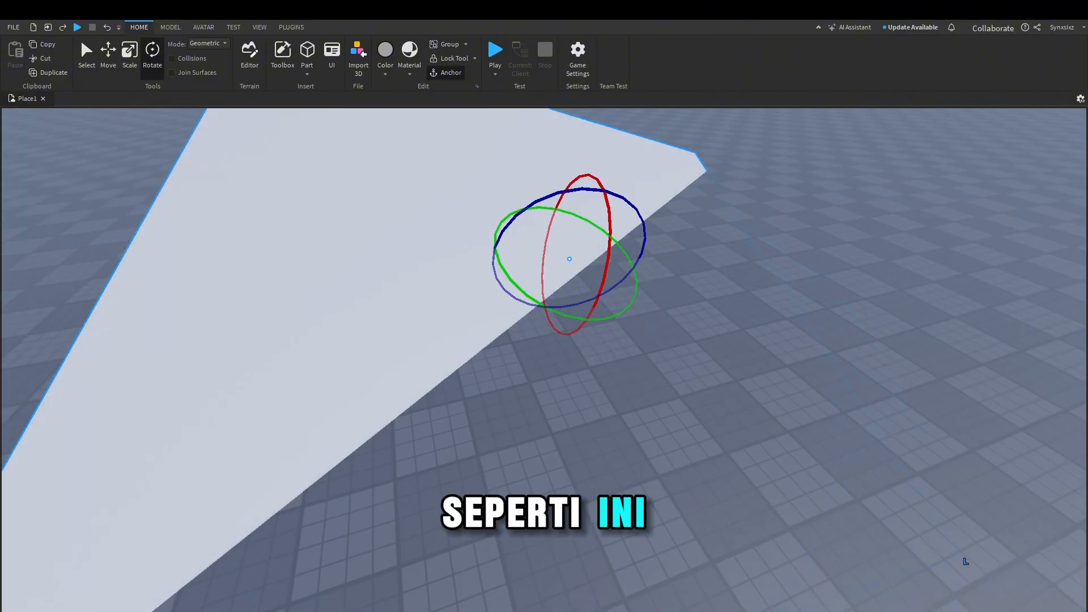
# Step: Undo the spawn platform's rotation, scaling and earlier moves until its original size and place are restored
pyautogui.scroll(-5, 903, 482)
pyautogui.scroll(5, 483, 376)
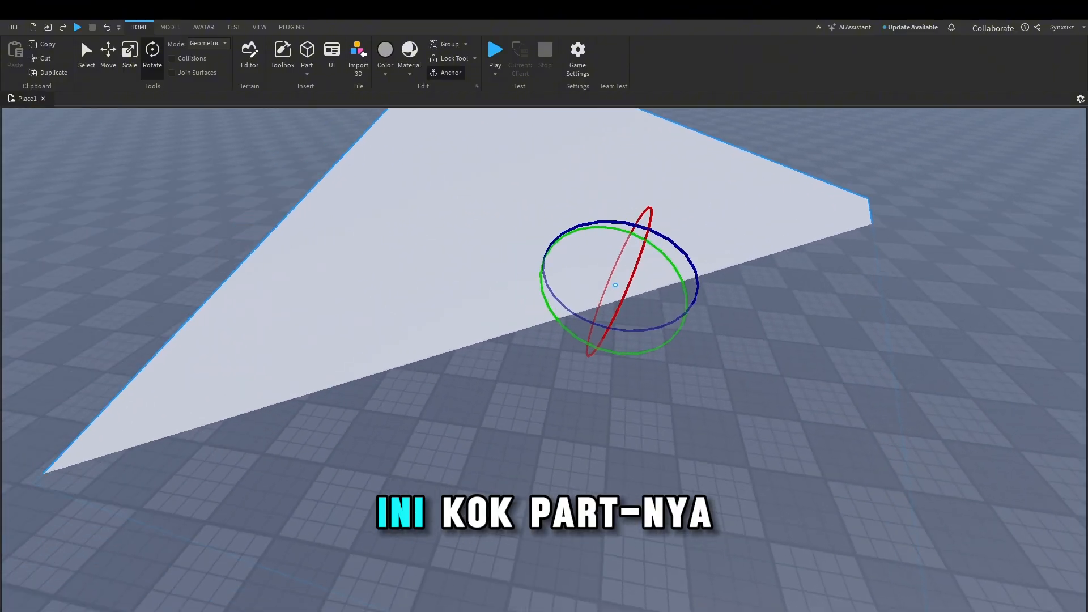
pyautogui.moveTo(544, 340); pyautogui.dragTo(589, 343, button='right')
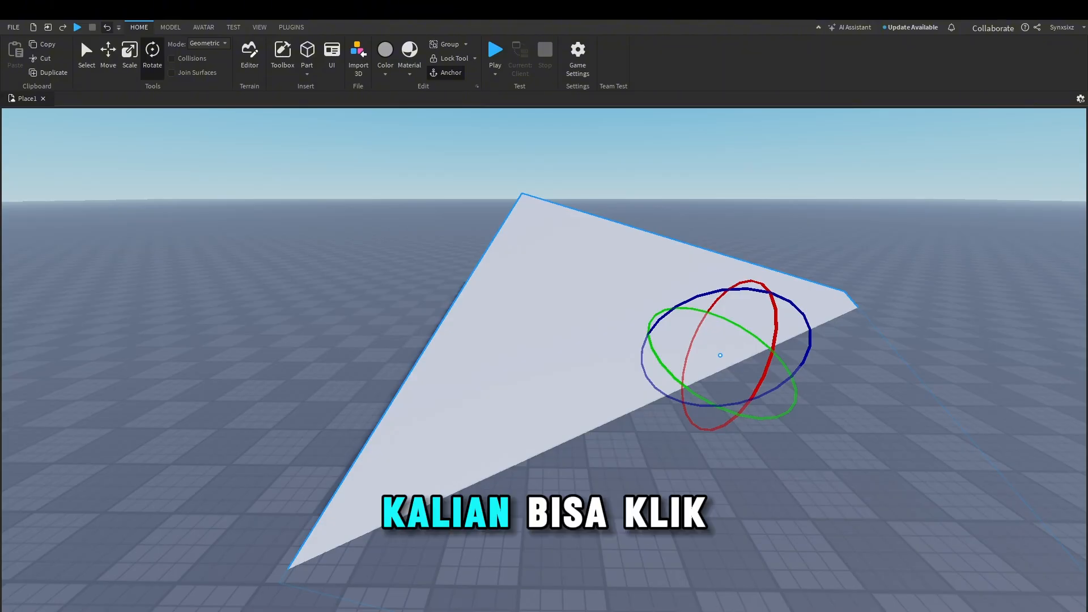
pyautogui.hotkey('ctrl', 'r')
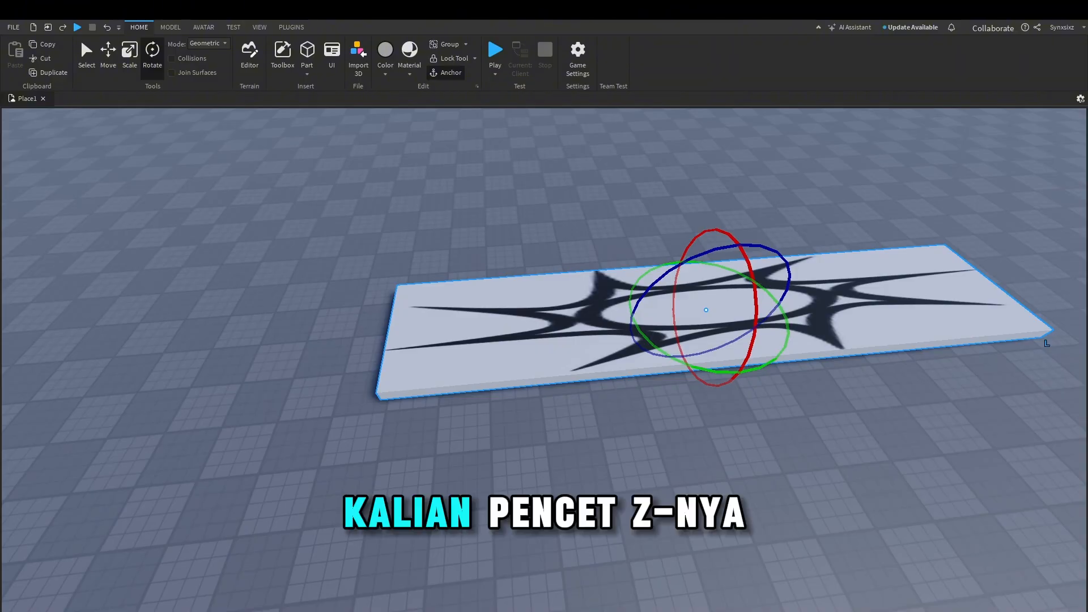
pyautogui.hotkey('ctrl', 'z')
pyautogui.hotkey('ctrl', 'z')
pyautogui.hotkey('ctrl', 'z')
pyautogui.hotkey('ctrl', 'z')
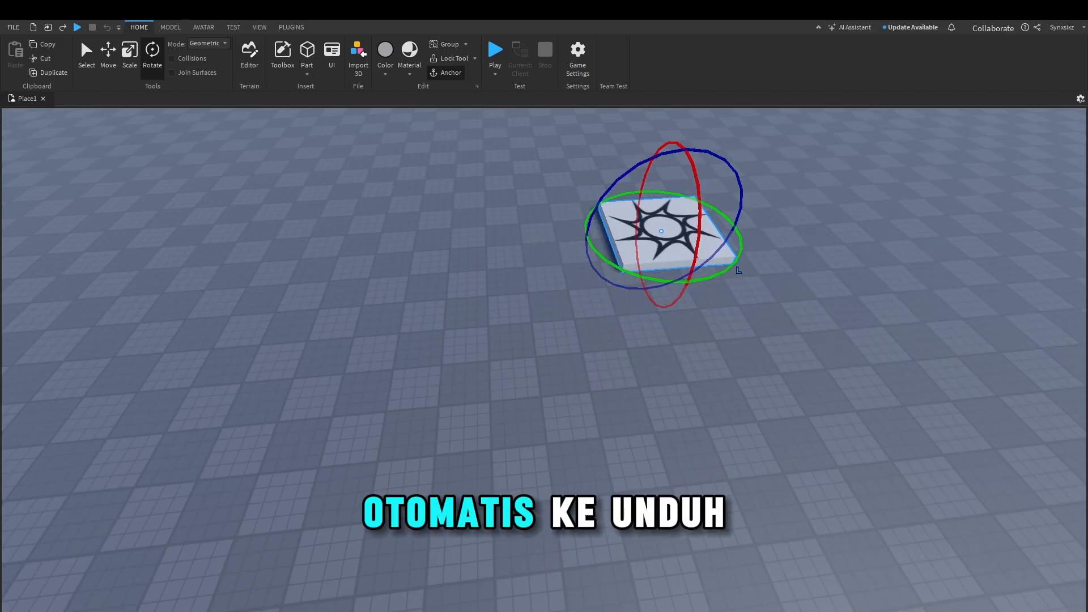
pyautogui.hotkey('ctrl', 'z')
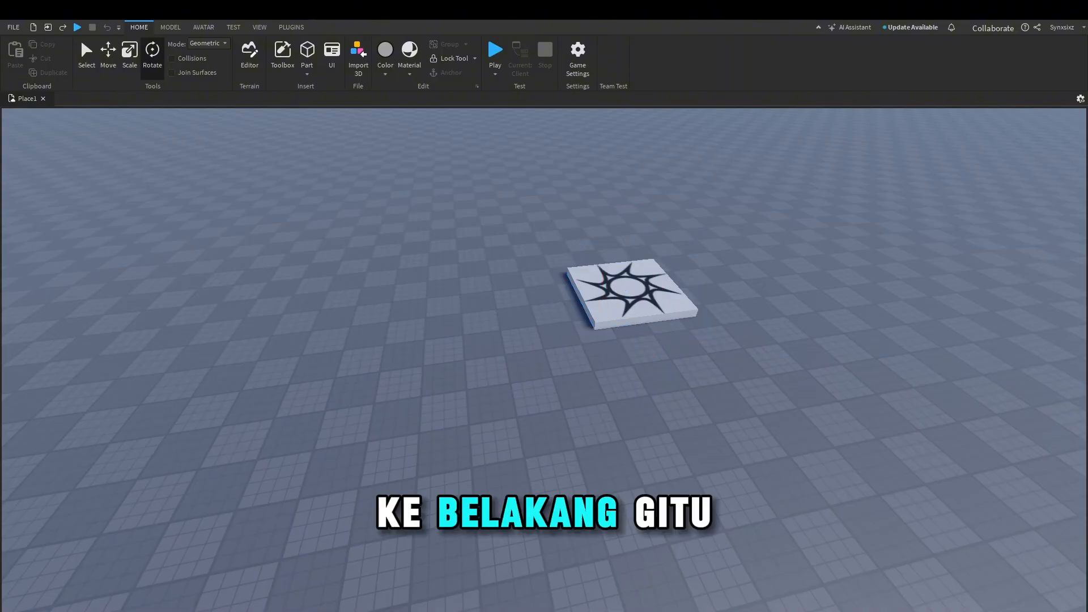
# Step: Move the spawn platform across the baseplate, undo that move and clear the selection
pyautogui.moveTo(702, 322); pyautogui.dragTo(589, 486)
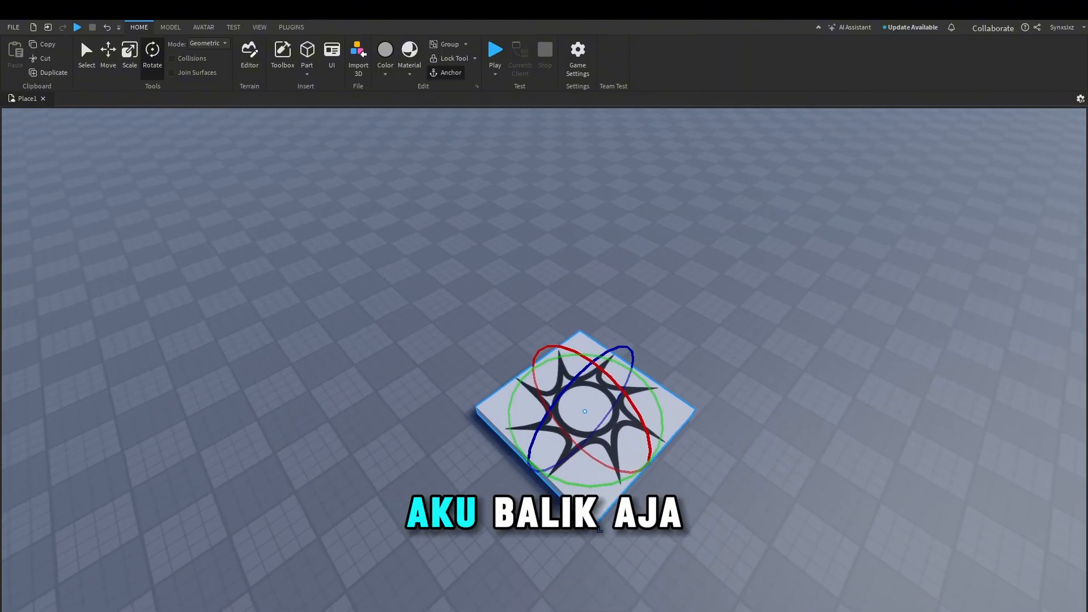
pyautogui.moveTo(589, 420); pyautogui.dragTo(552, 371, button='right')
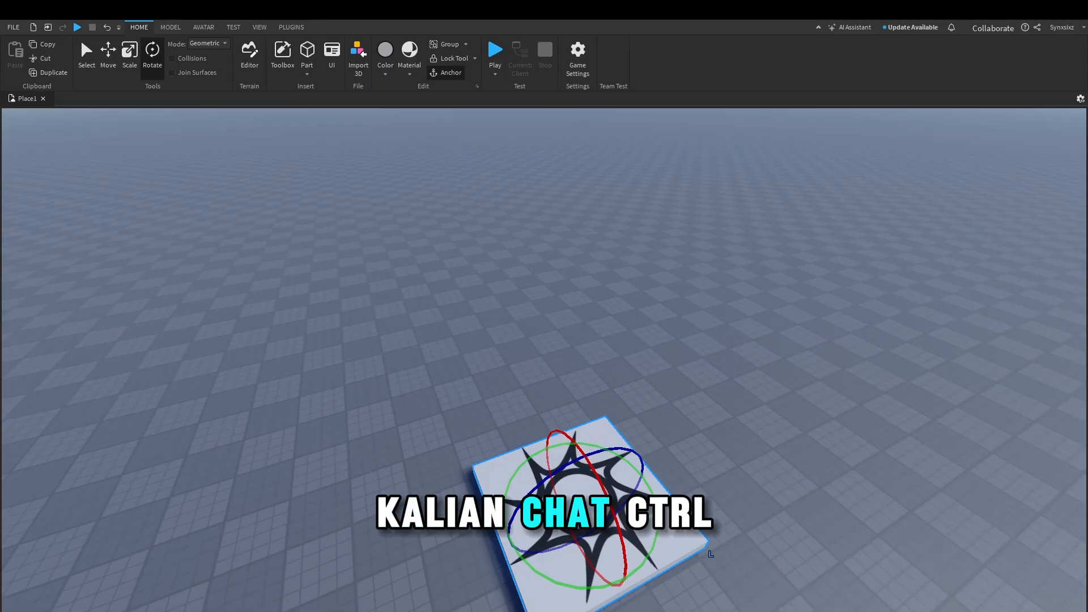
pyautogui.hotkey('ctrl', 'z')
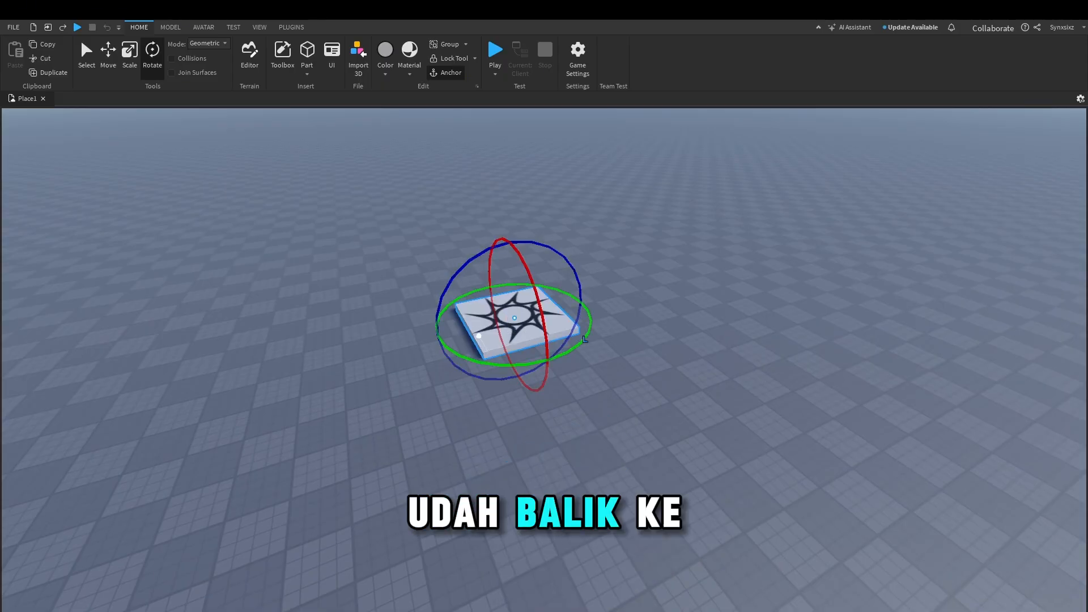
pyautogui.click(470, 371)
pyautogui.press('a')
pyautogui.moveTo(470, 371); pyautogui.dragTo(544, 340, button='right')
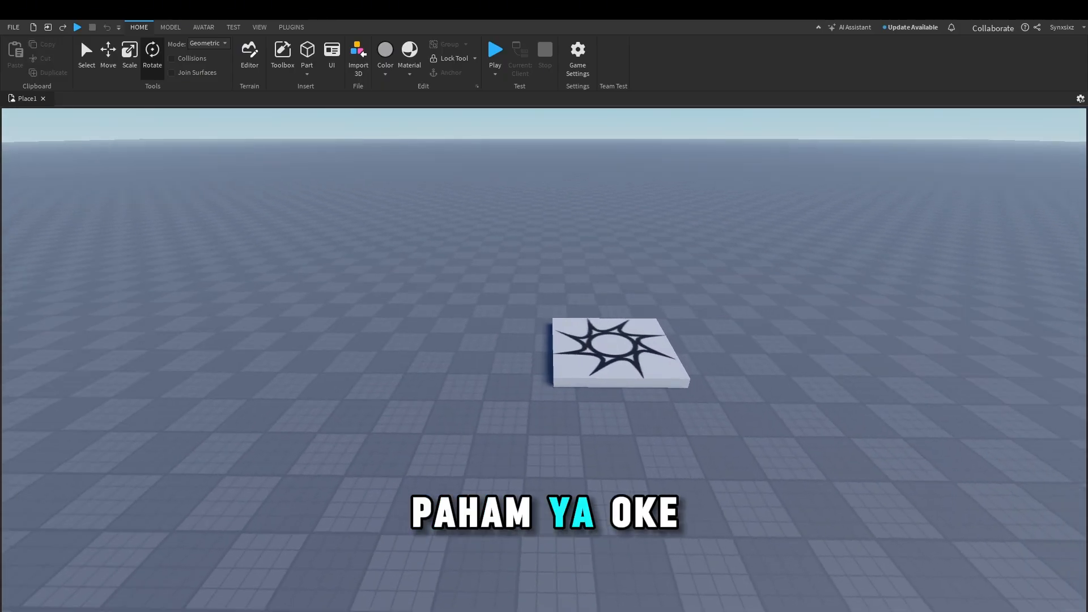
pyautogui.scroll(1, 544, 360)
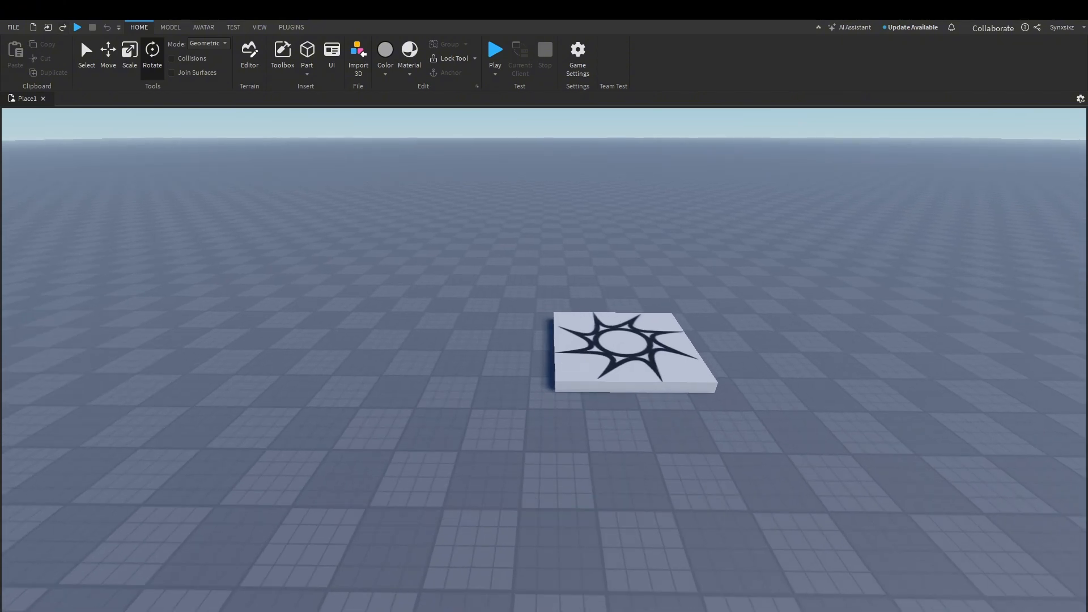
# Step: Move the spawn platform freely to another spot on the baseplate
pyautogui.moveTo(544, 360); pyautogui.dragTo(651, 357, button='right')
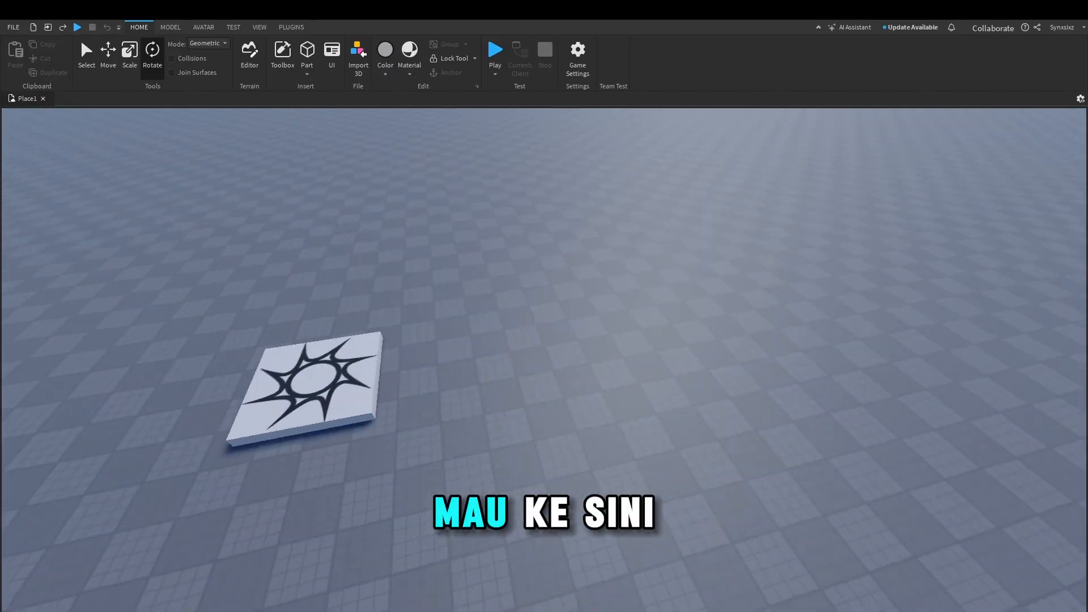
pyautogui.moveTo(306, 385); pyautogui.dragTo(636, 356)
pyautogui.press('w')
pyautogui.press('d')
pyautogui.moveTo(674, 357); pyautogui.dragTo(652, 361, button='right')
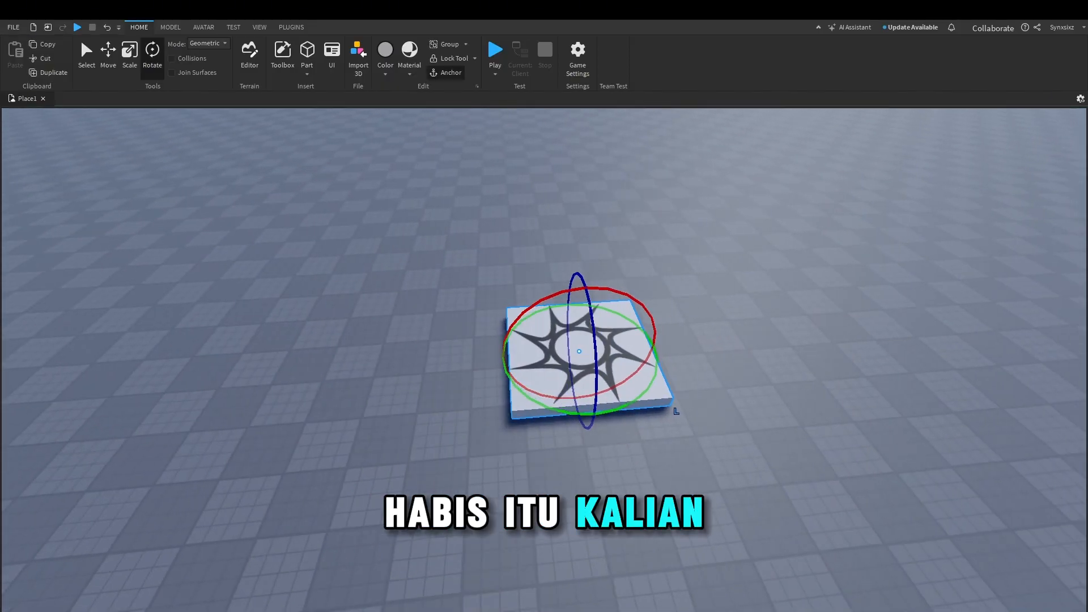
# Step: Undo the spawn platform's last move and redo it
pyautogui.hotkey('ctrl', 'z')
pyautogui.press('a')
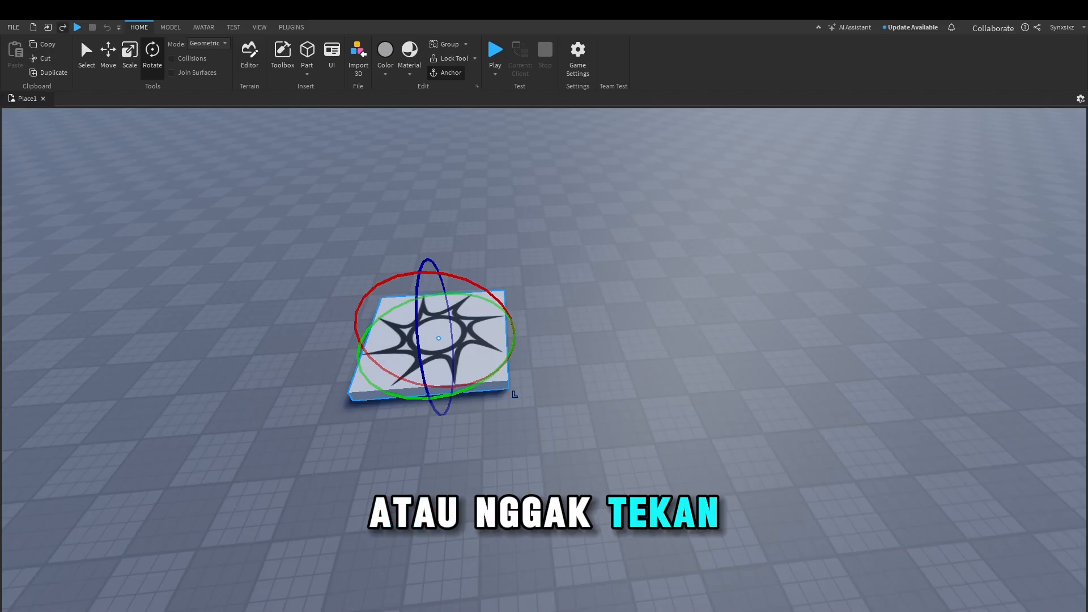
pyautogui.hotkey('ctrl', 'y')
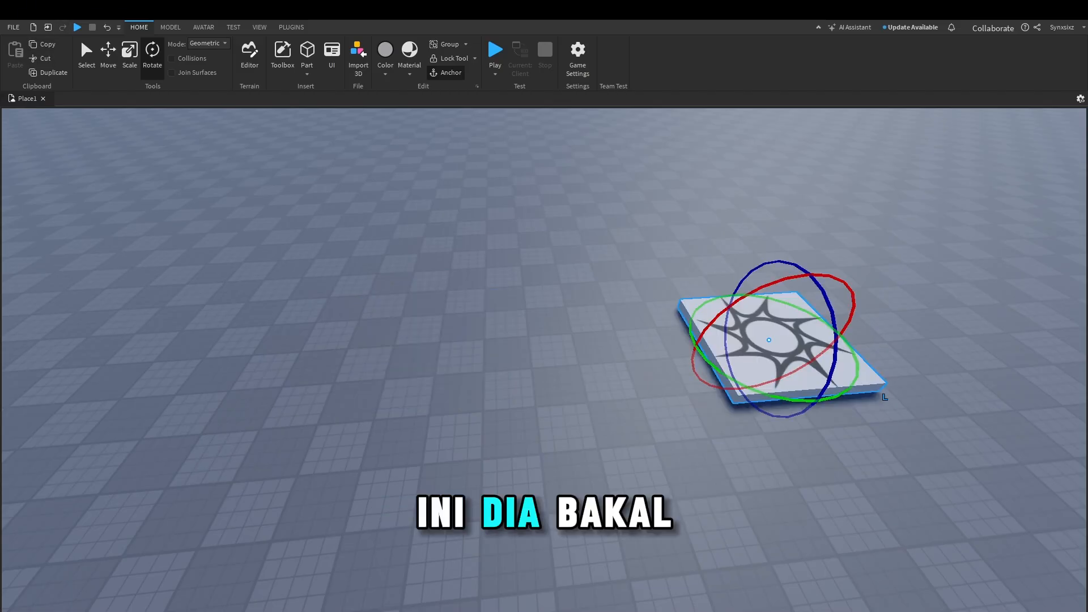
pyautogui.moveTo(544, 351); pyautogui.dragTo(539, 351, button='right')
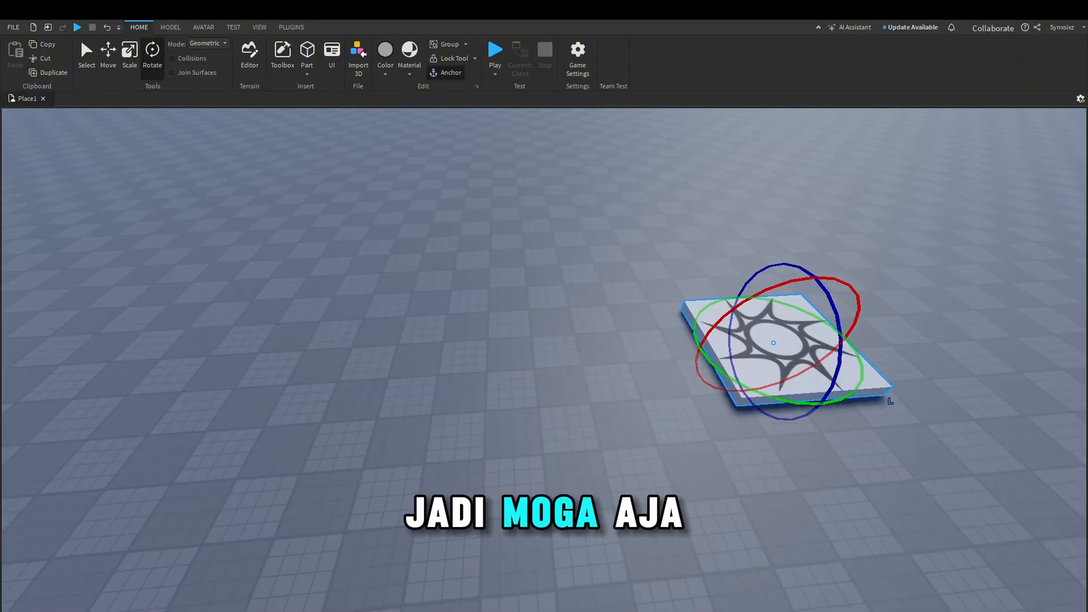
pyautogui.press('w')
pyautogui.moveTo(544, 351); pyautogui.dragTo(550, 300, button='right')
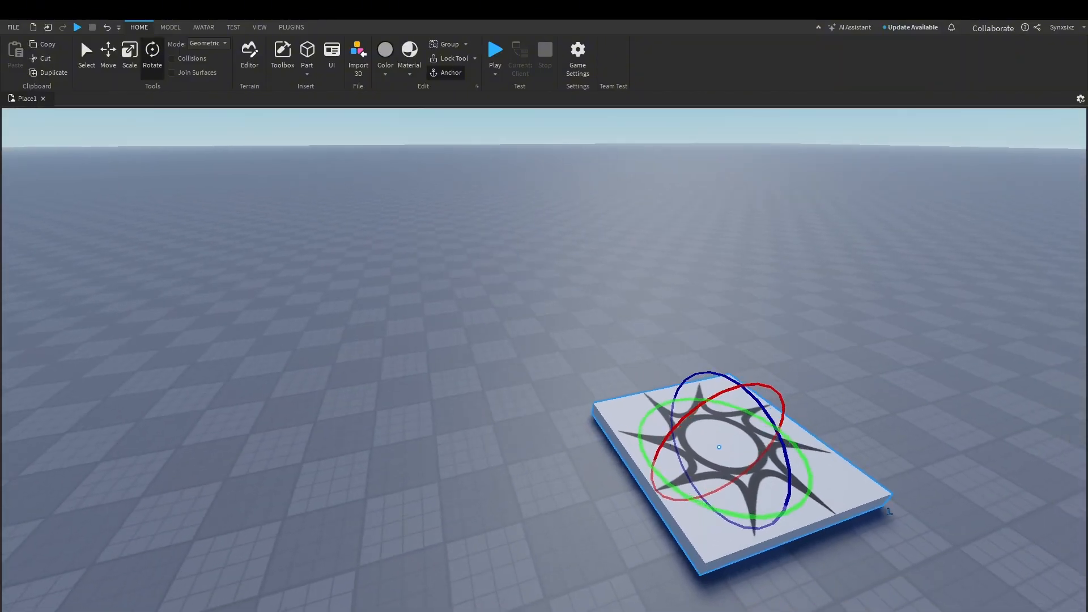
pyautogui.press('d')
pyautogui.moveTo(669, 472); pyautogui.dragTo(587, 472, button='right')
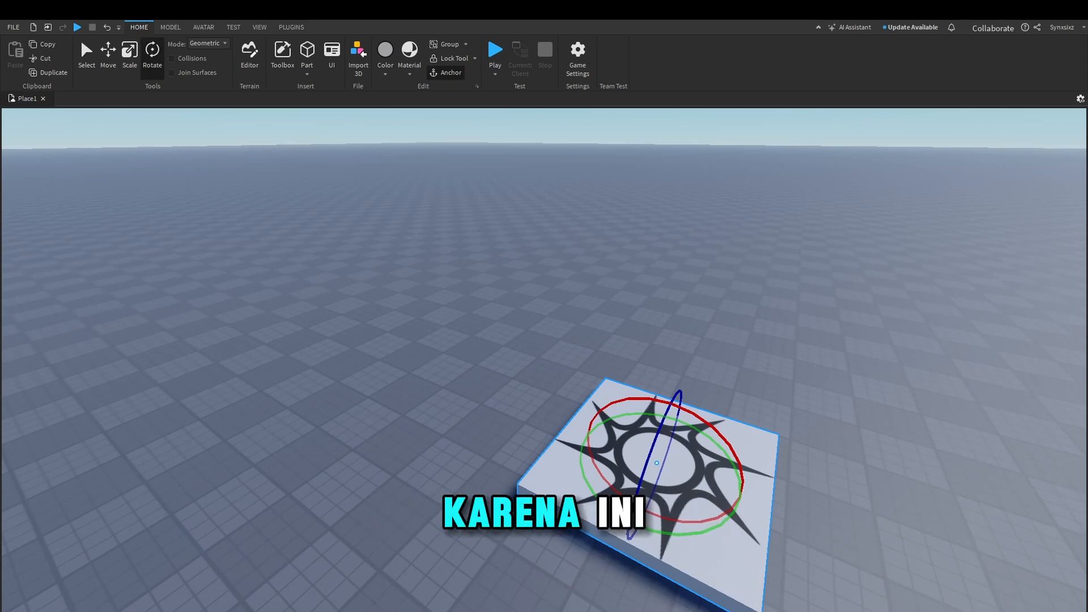
pyautogui.moveTo(586, 471); pyautogui.dragTo(524, 446, button='right')
pyautogui.press('d')
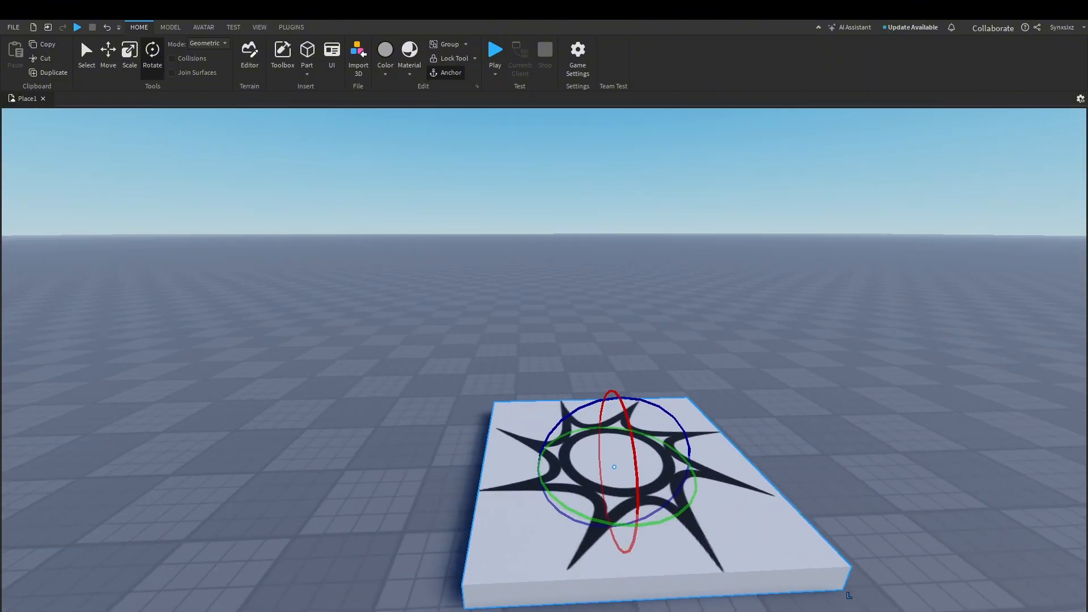
# Step: Open the Terrain Editor and go through its editing tools and its terrain creation tools
pyautogui.click(249, 56)
pyautogui.moveTo(641, 362); pyautogui.dragTo(666, 372, button='right')
pyautogui.click(67, 116)
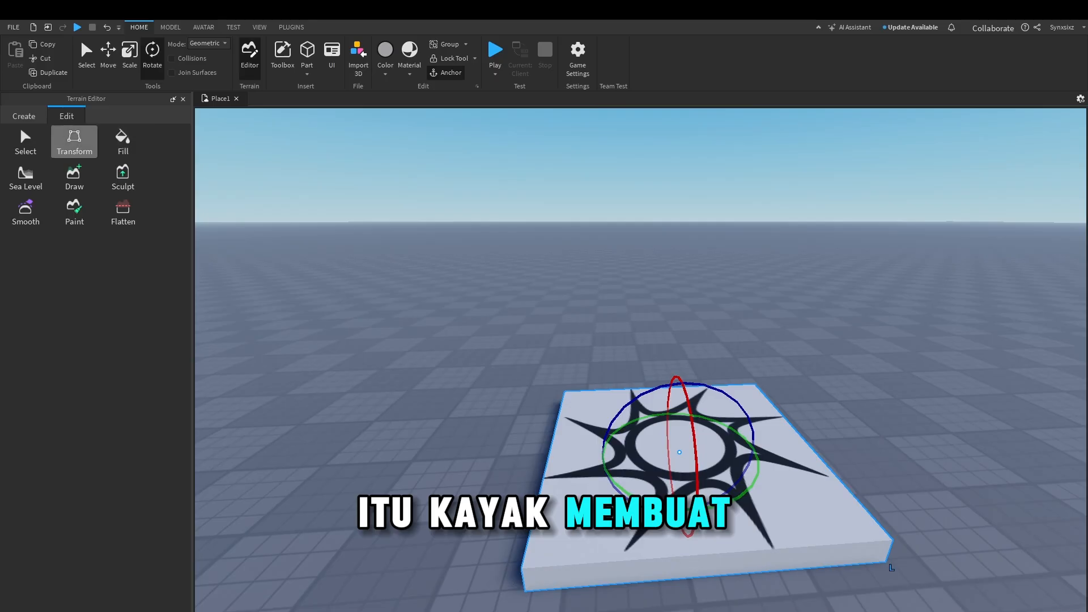
pyautogui.click(23, 116)
pyautogui.moveTo(362, 244); pyautogui.dragTo(340, 250, button='right')
pyautogui.press('s')
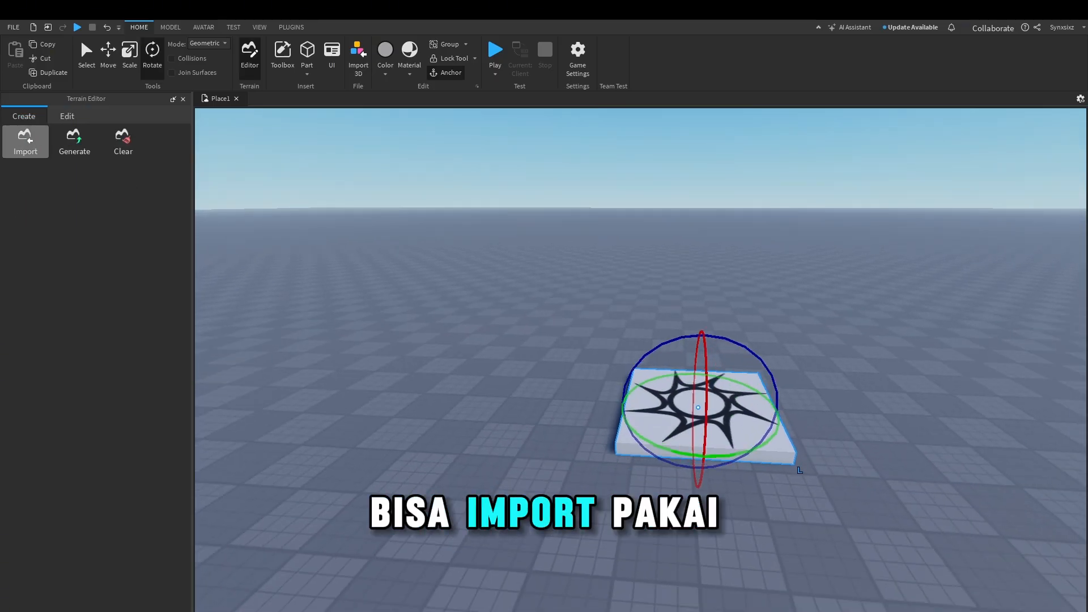
# Step: Clear the spawn platform selection and bring up the terrain import settings, followed by the terrain generation settings
pyautogui.click(351, 244)
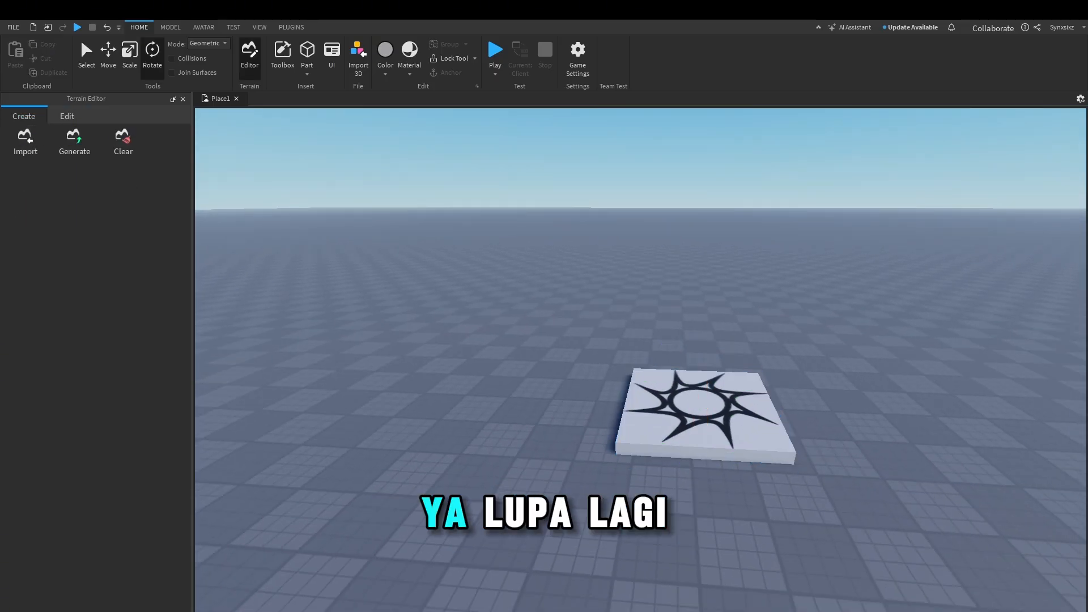
pyautogui.moveTo(351, 244); pyautogui.dragTo(399, 256, button='right')
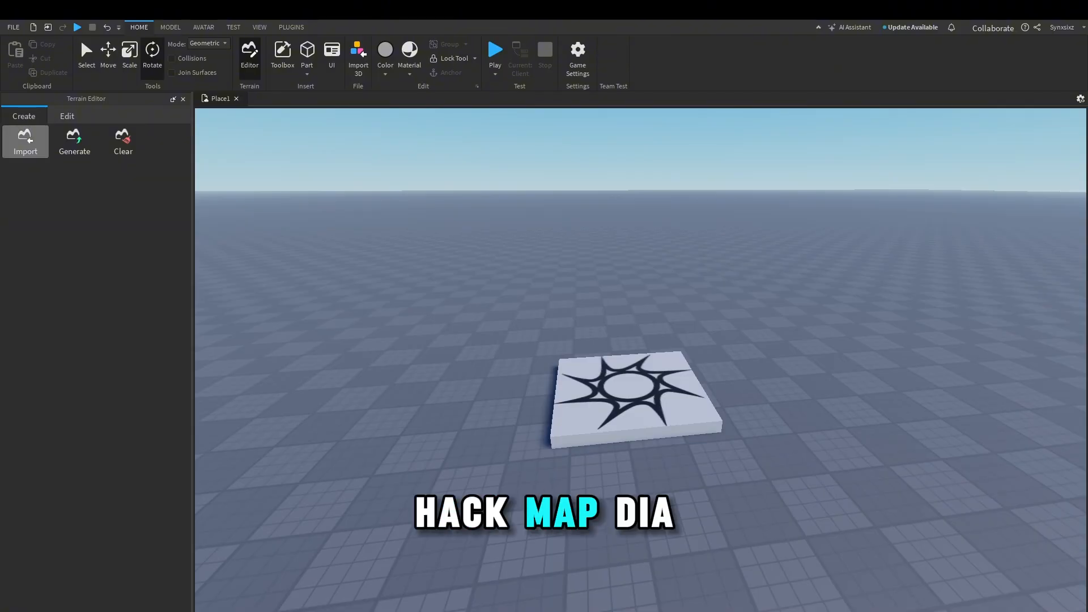
pyautogui.click(25, 142)
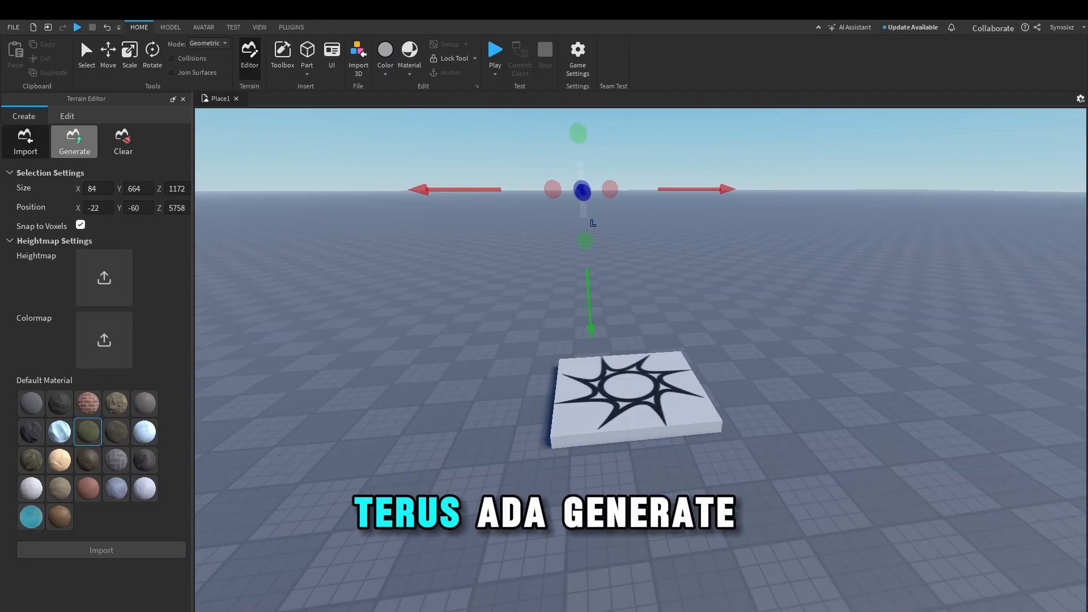
pyautogui.click(75, 142)
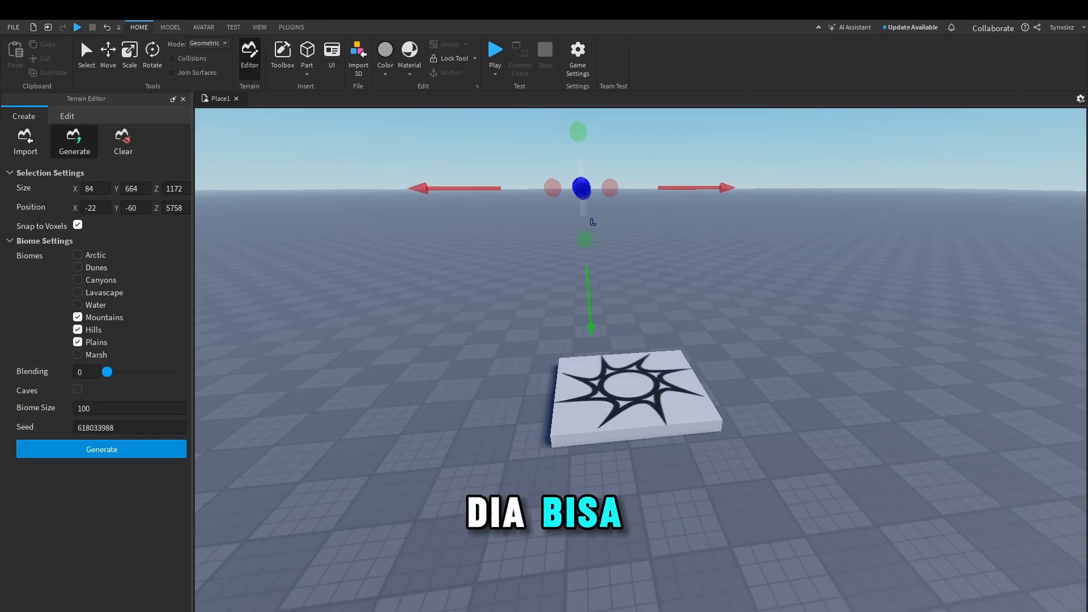
# Step: Stretch the terrain generation region along its Z axis to a size of 5828
pyautogui.moveTo(586, 240); pyautogui.dragTo(649, 211, button='right')
pyautogui.press('w')
pyautogui.press('a')
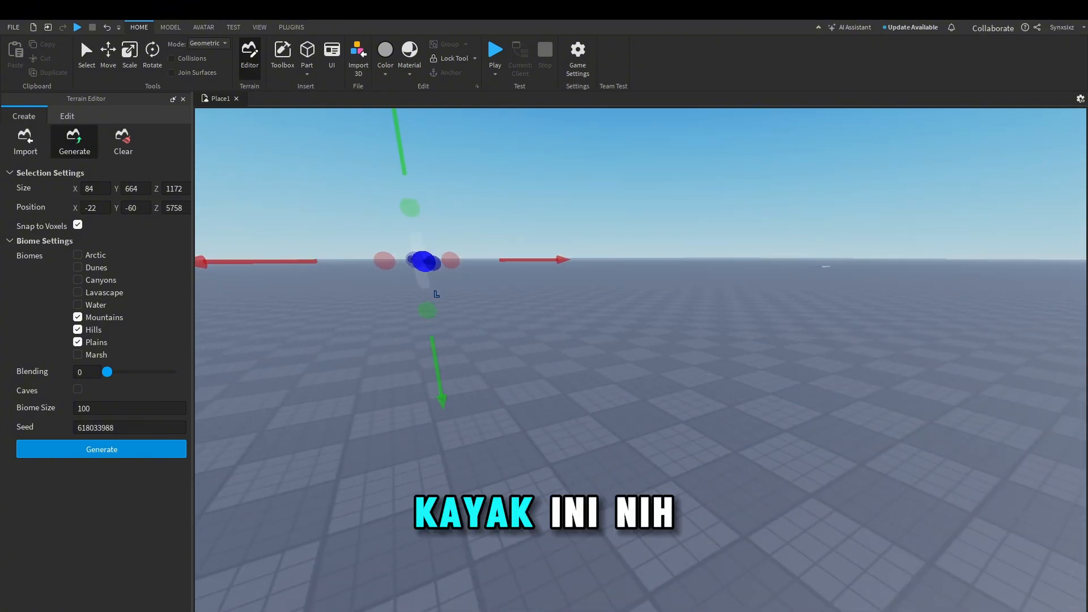
pyautogui.moveTo(423, 261); pyautogui.dragTo(588, 291)
pyautogui.press('d')
pyautogui.moveTo(588, 291); pyautogui.dragTo(500, 291, button='right')
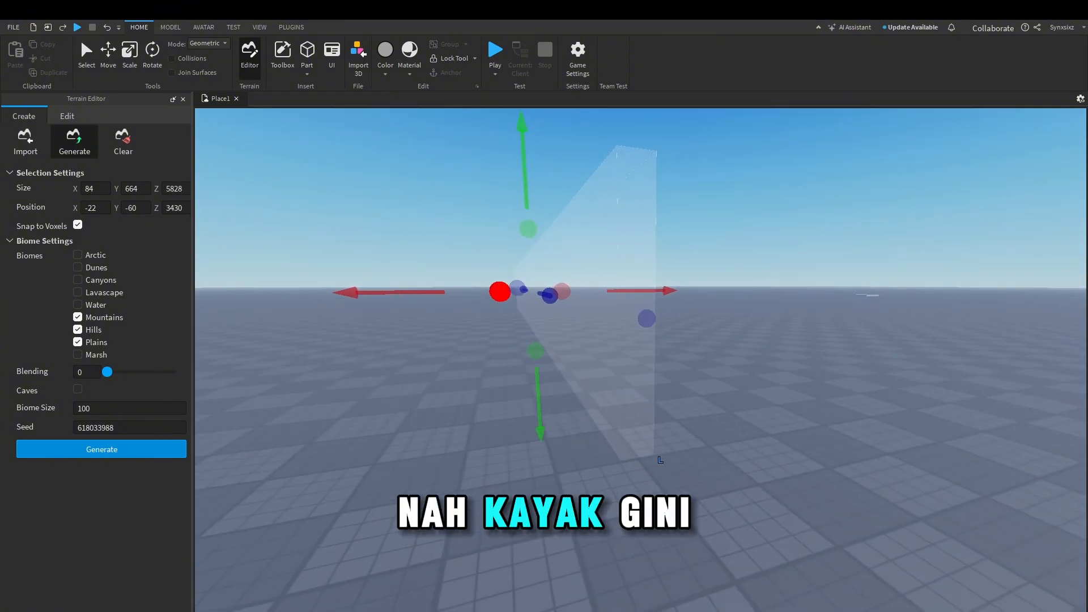
# Step: Widen the generation region to 672 along X and generate terrain inside it
pyautogui.moveTo(500, 291); pyautogui.dragTo(430, 291)
pyautogui.press('s')
pyautogui.moveTo(431, 292); pyautogui.dragTo(504, 334, button='right')
pyautogui.click(101, 449)
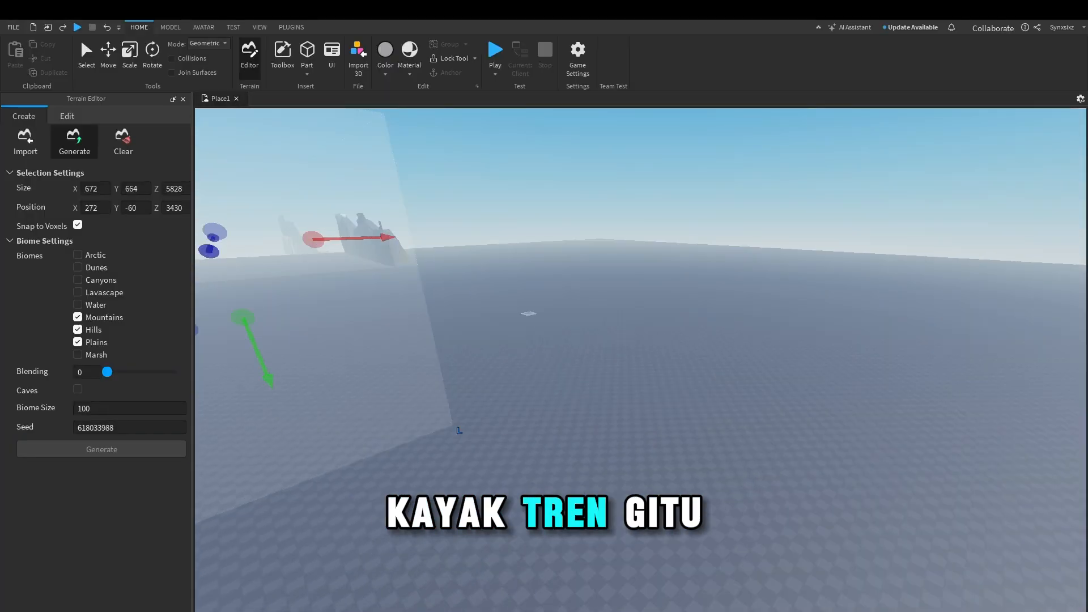
pyautogui.moveTo(460, 431); pyautogui.dragTo(606, 312, button='right')
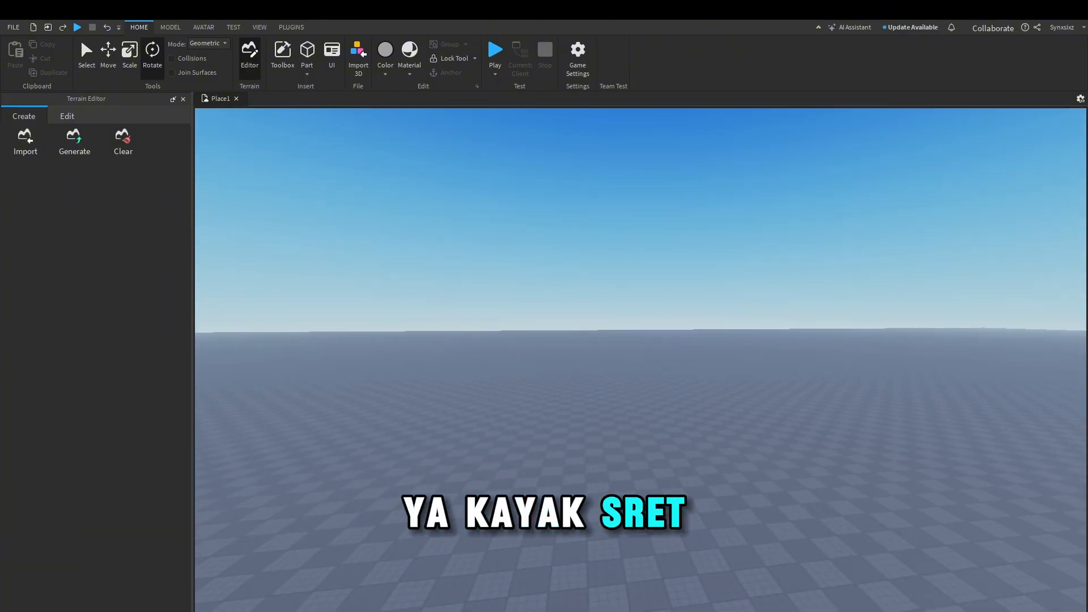
# Step: Fly around the baseplate, approaching the spawn platform closely and backing away from it
pyautogui.moveTo(641, 340); pyautogui.dragTo(754, 385, button='right')
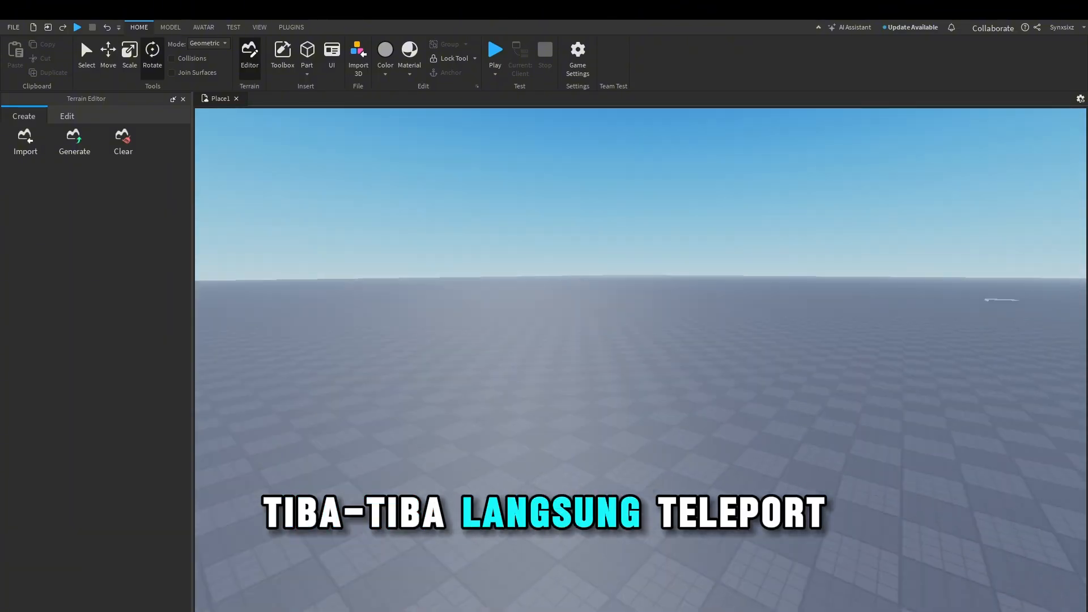
pyautogui.moveTo(640, 340); pyautogui.dragTo(771, 292, button='right')
pyautogui.press('w')
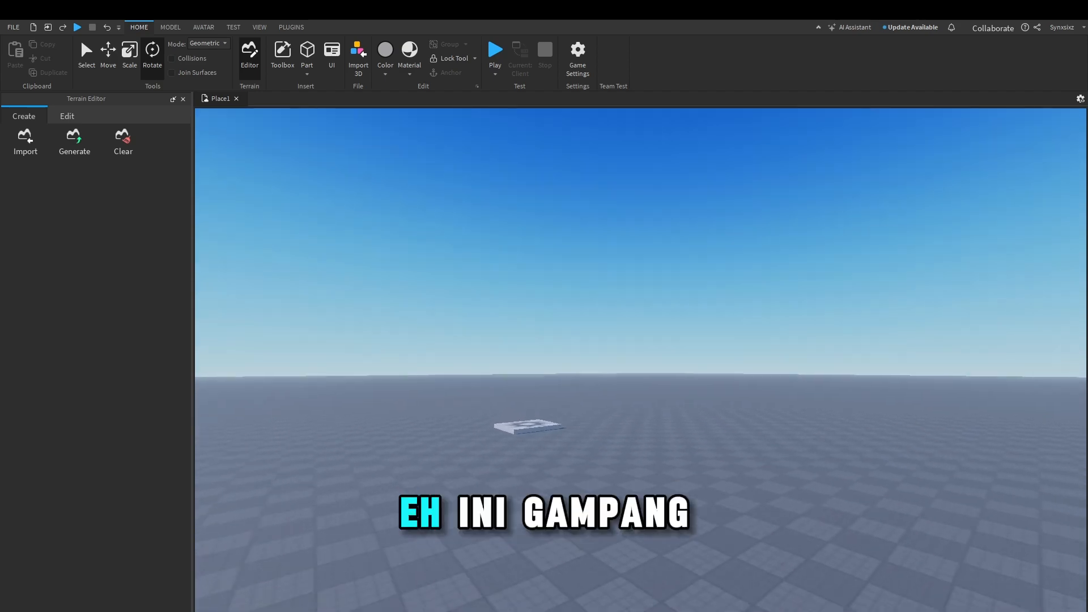
pyautogui.press('w')
pyautogui.moveTo(650, 291); pyautogui.dragTo(629, 317, button='right')
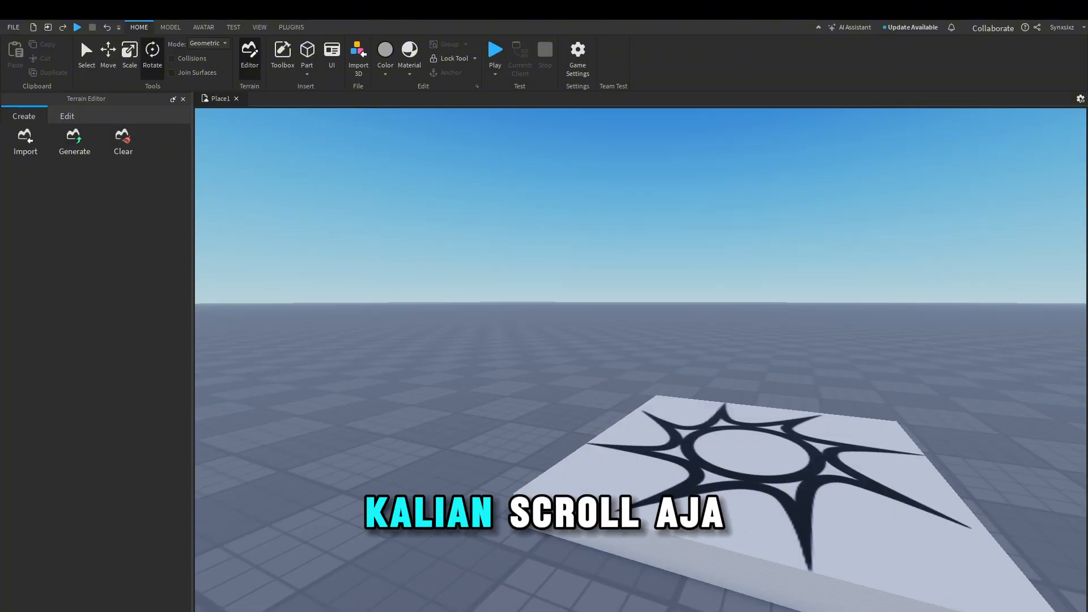
pyautogui.moveTo(640, 360)
pyautogui.mouseDown(button='right')
pyautogui.moveTo(629, 337)
pyautogui.moveTo(544, 352)
pyautogui.moveTo(510, 338)
pyautogui.moveTo(644, 364)
pyautogui.moveTo(629, 419)
pyautogui.moveTo(635, 329)
pyautogui.moveTo(618, 343)
pyautogui.moveTo(646, 339)
pyautogui.moveTo(643, 360)
pyautogui.mouseUp(button='right')
pyautogui.press('w')
pyautogui.press('s')
pyautogui.press('w')
pyautogui.press('w')
pyautogui.press('w')
pyautogui.press('w')
pyautogui.press('a')
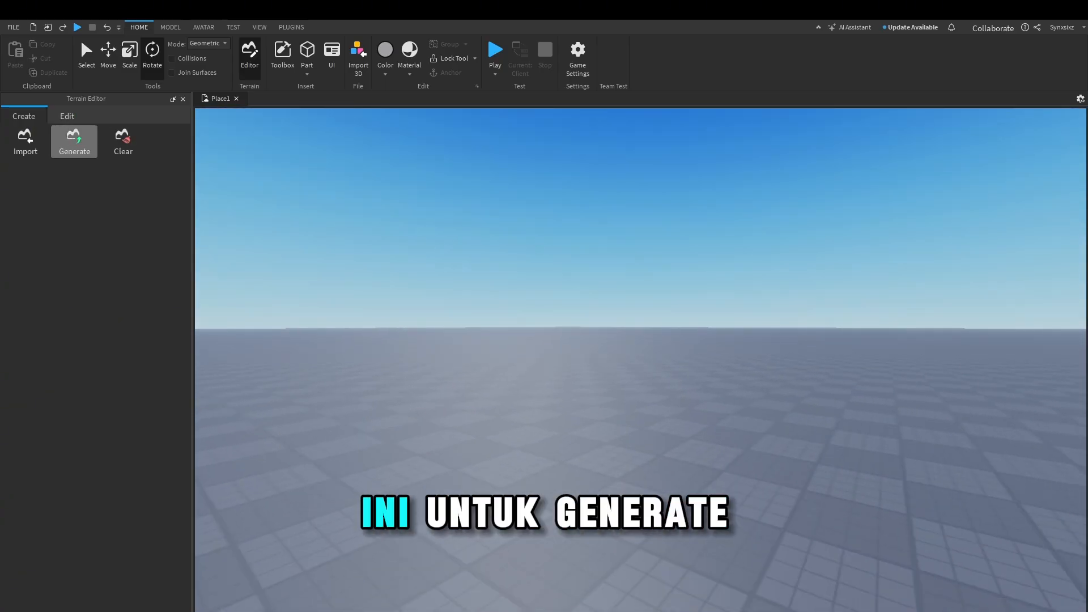
pyautogui.scroll(-5, 640, 361)
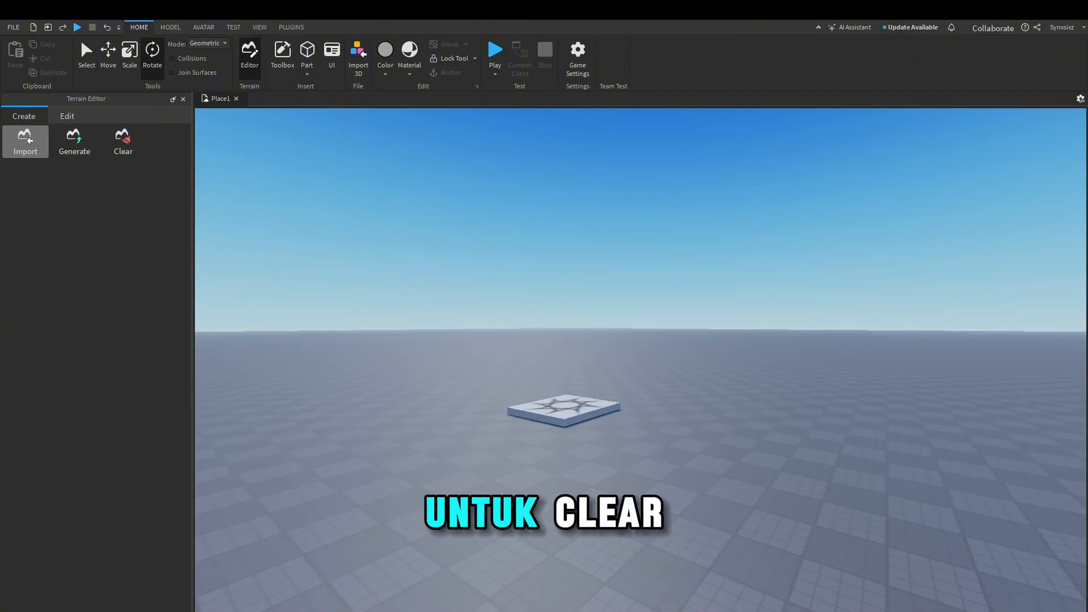
pyautogui.moveTo(640, 360); pyautogui.dragTo(615, 369, button='right')
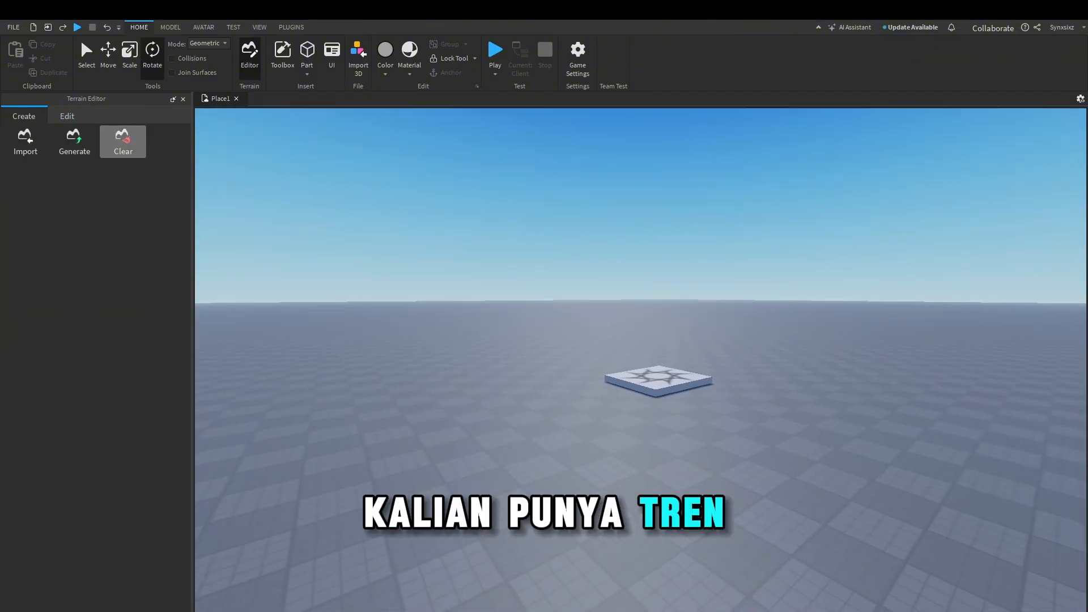
# Step: Go to the terrain editing tools and bring up the region selection settings, followed by the Transform settings
pyautogui.click(67, 116)
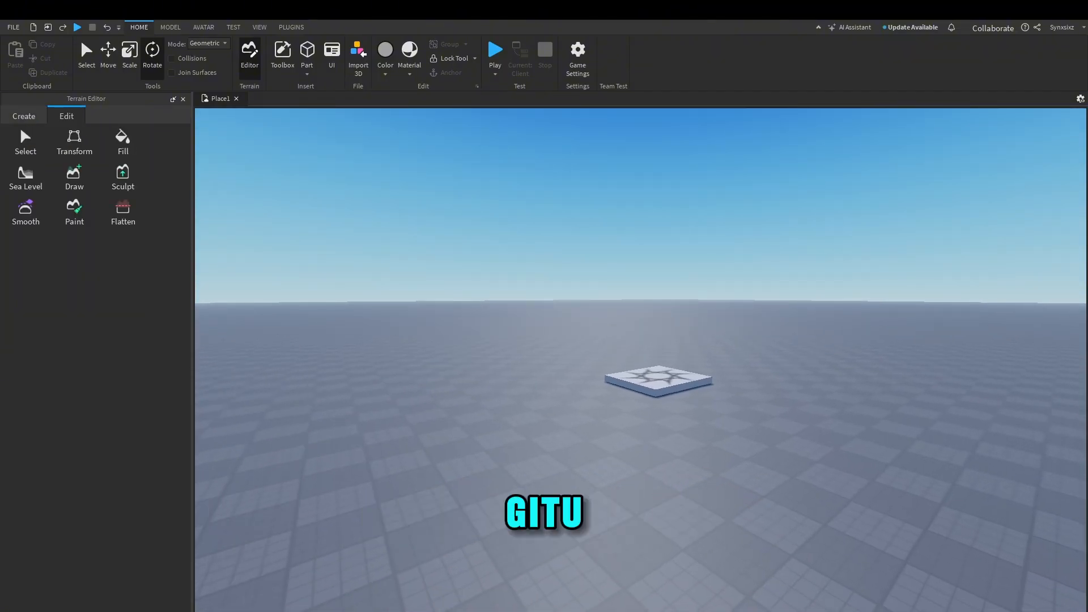
pyautogui.moveTo(396, 284); pyautogui.dragTo(356, 313, button='right')
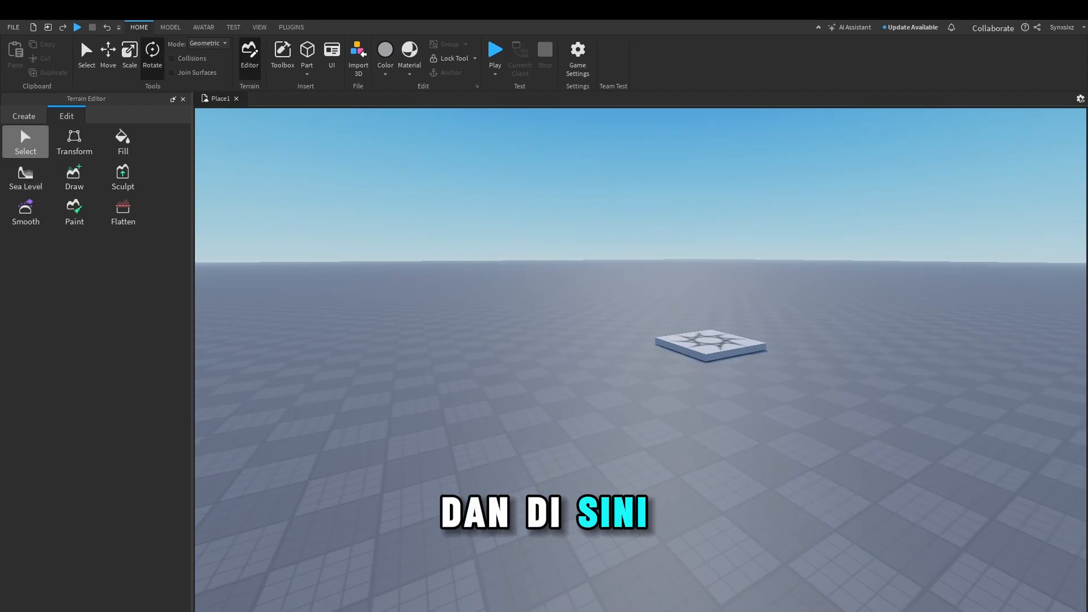
pyautogui.click(25, 141)
pyautogui.moveTo(510, 317); pyautogui.dragTo(499, 341, button='right')
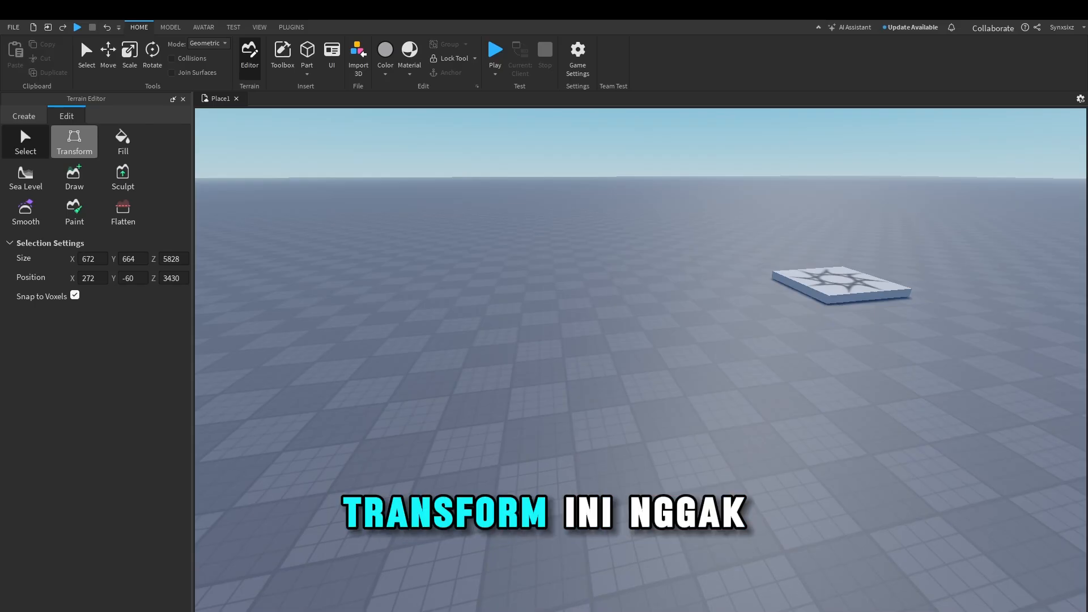
pyautogui.click(75, 141)
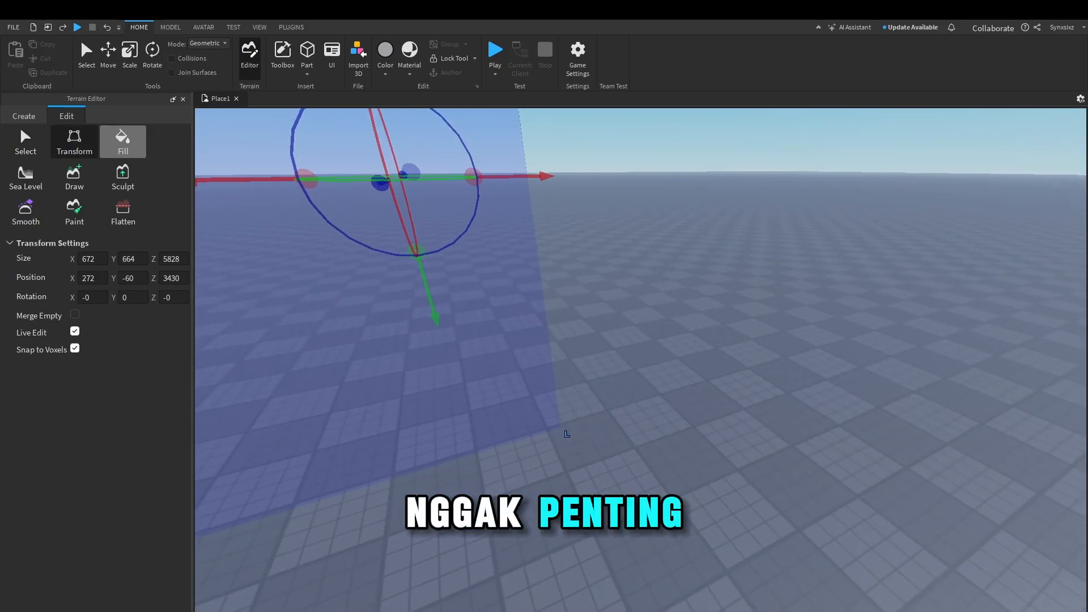
# Step: Use the Fill tool to fill the selected region with the current source material
pyautogui.click(122, 141)
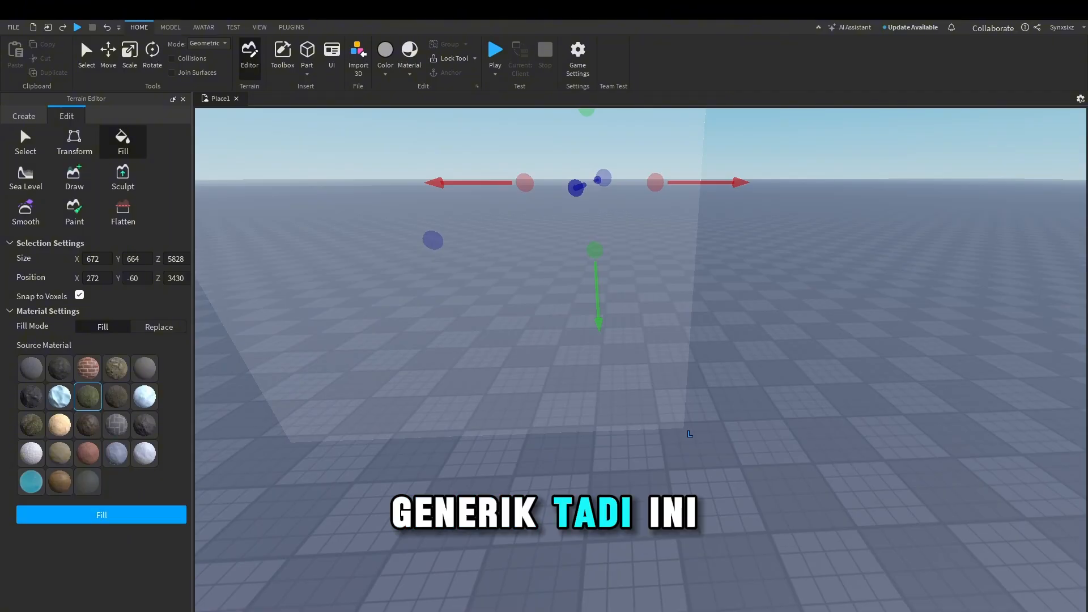
pyautogui.click(102, 514)
pyautogui.moveTo(689, 434); pyautogui.dragTo(630, 336, button='right')
# Step: Compare the terrain generation settings with the Fill settings and examine the selected region from several angles
pyautogui.click(23, 116)
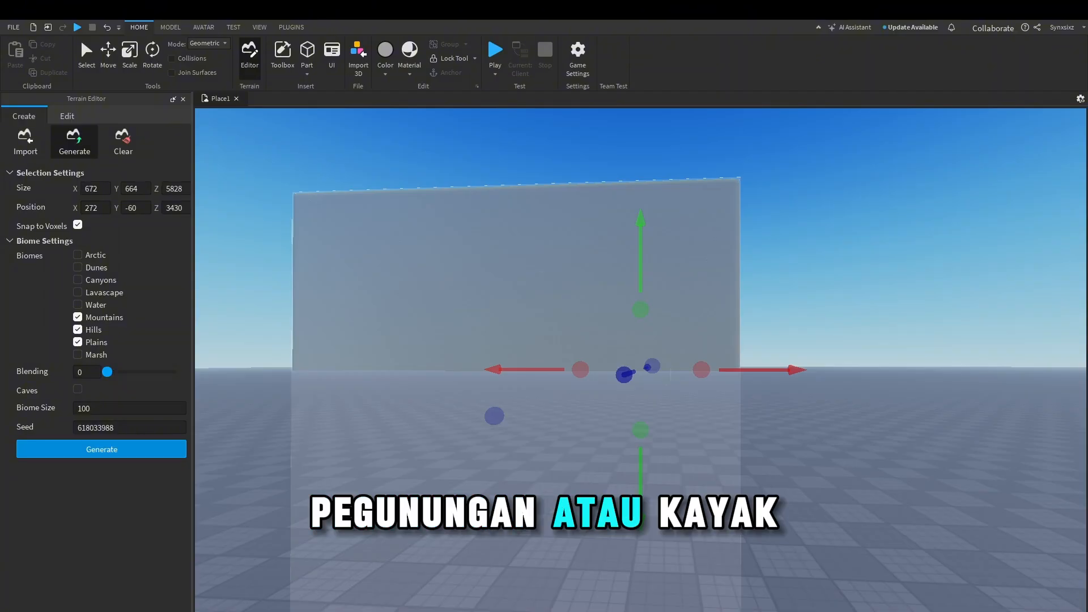
pyautogui.click(67, 116)
pyautogui.moveTo(363, 306); pyautogui.dragTo(372, 312, button='right')
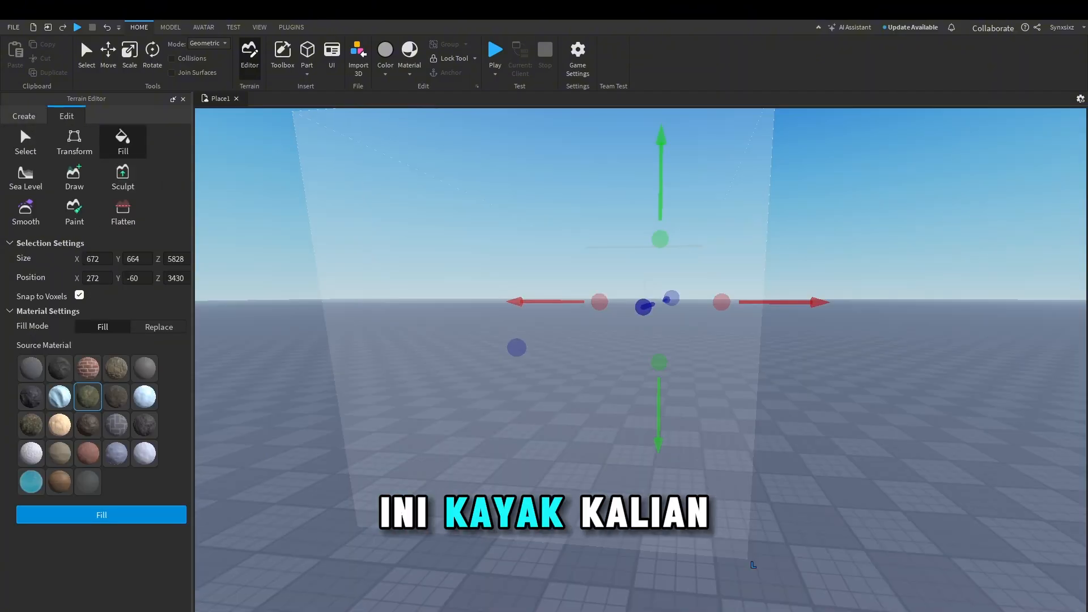
pyautogui.moveTo(753, 563); pyautogui.dragTo(793, 496, button='right')
pyautogui.press('s')
pyautogui.moveTo(648, 421); pyautogui.dragTo(590, 535, button='right')
pyautogui.press('w')
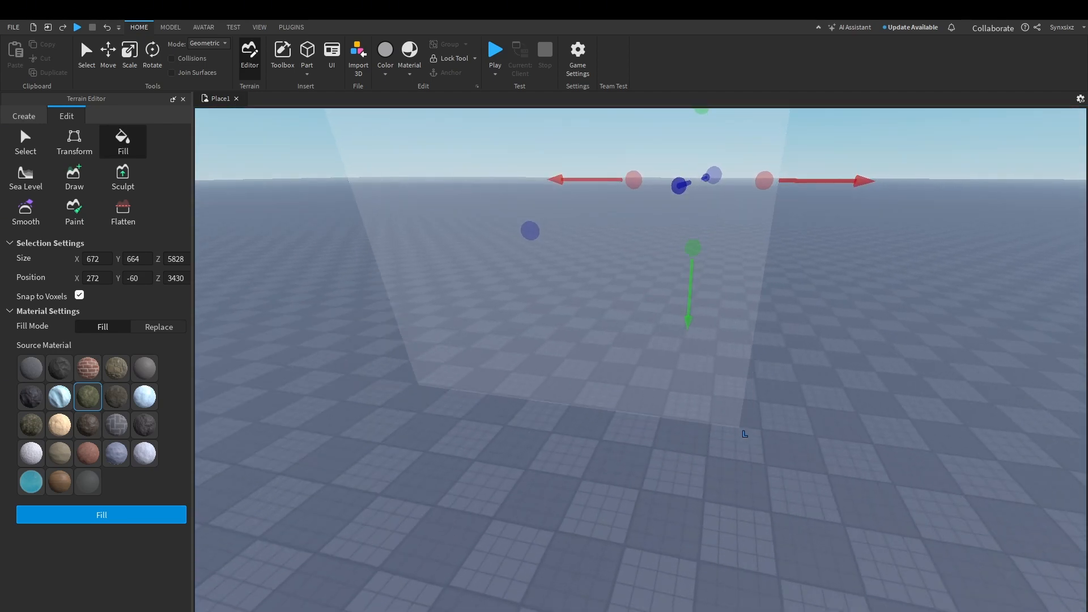
# Step: Bring up the Sea Level tool and examine its region around the spawn platform up close
pyautogui.click(26, 177)
pyautogui.moveTo(623, 397); pyautogui.dragTo(589, 408, button='right')
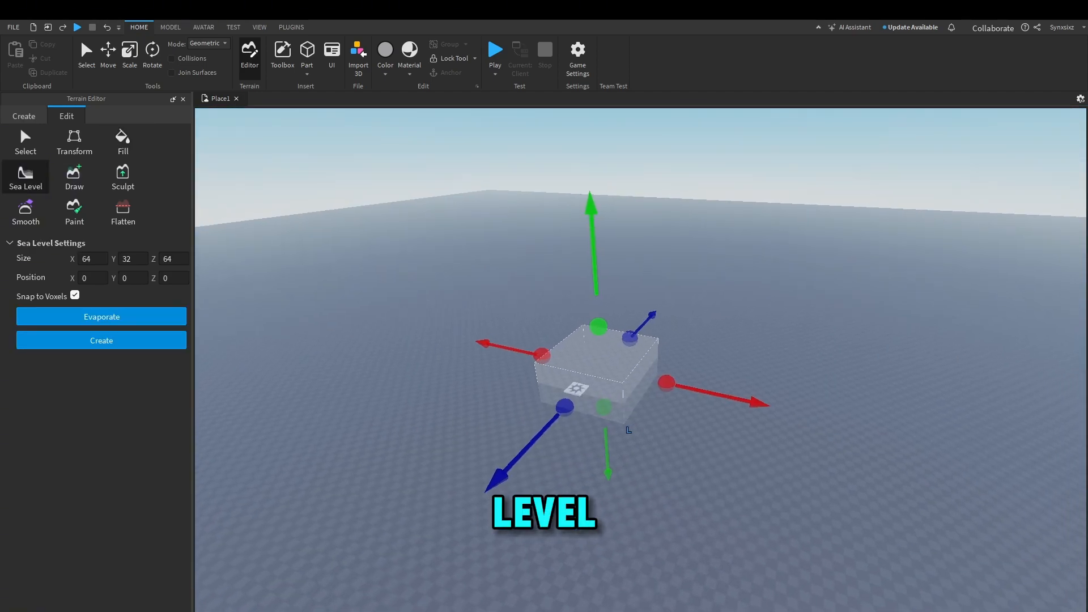
pyautogui.press('w')
pyautogui.moveTo(590, 408); pyautogui.dragTo(618, 445, button='right')
pyautogui.press('w')
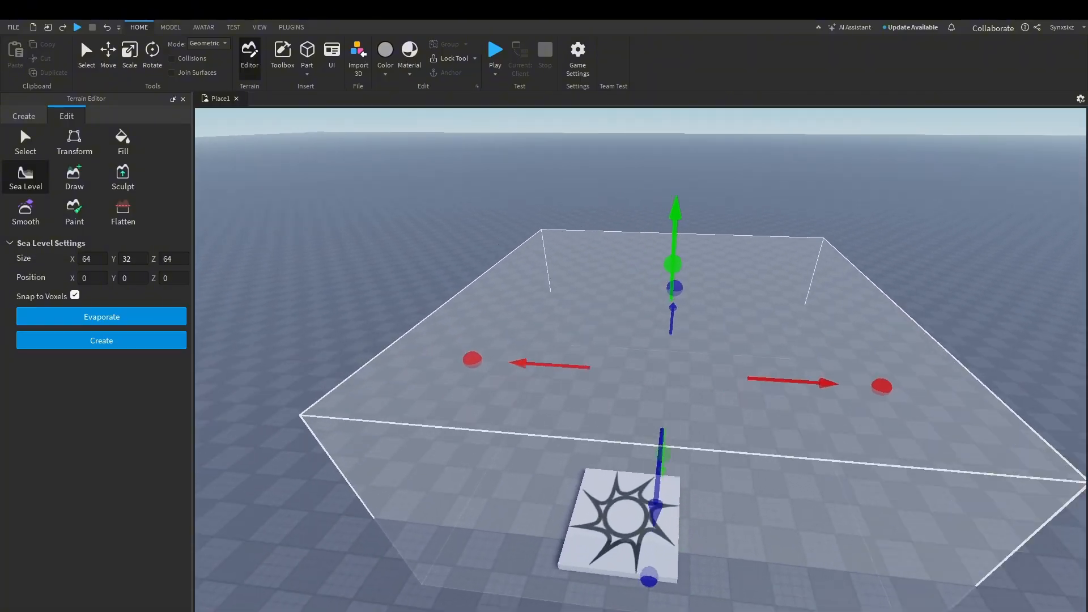
pyautogui.press('d')
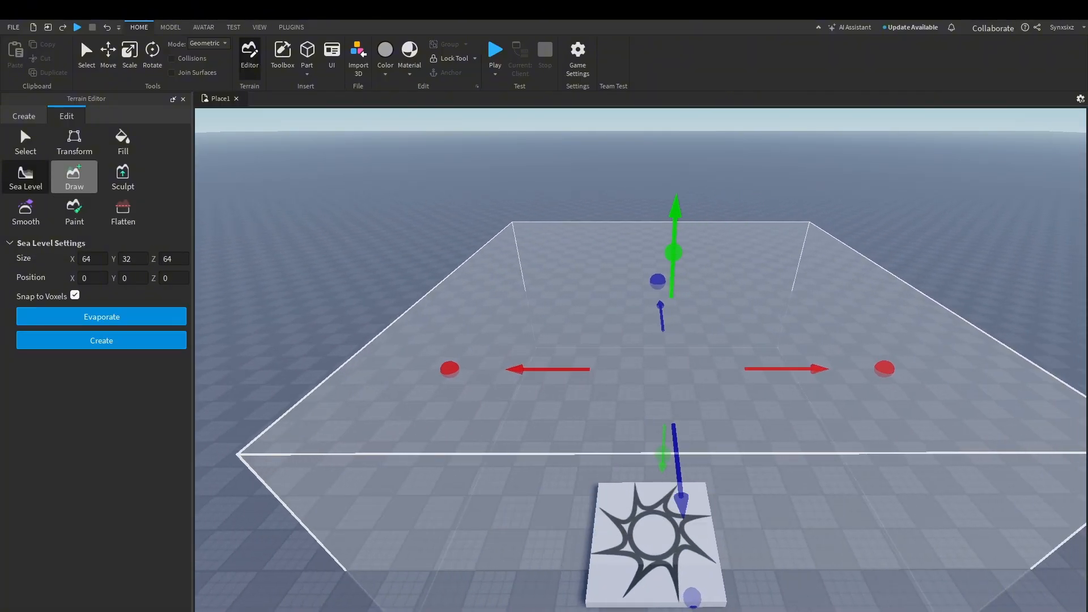
# Step: Switch to the Draw tool and set its brush to Add mode with a size of 15
pyautogui.click(74, 176)
pyautogui.scroll(-5, 863, 443)
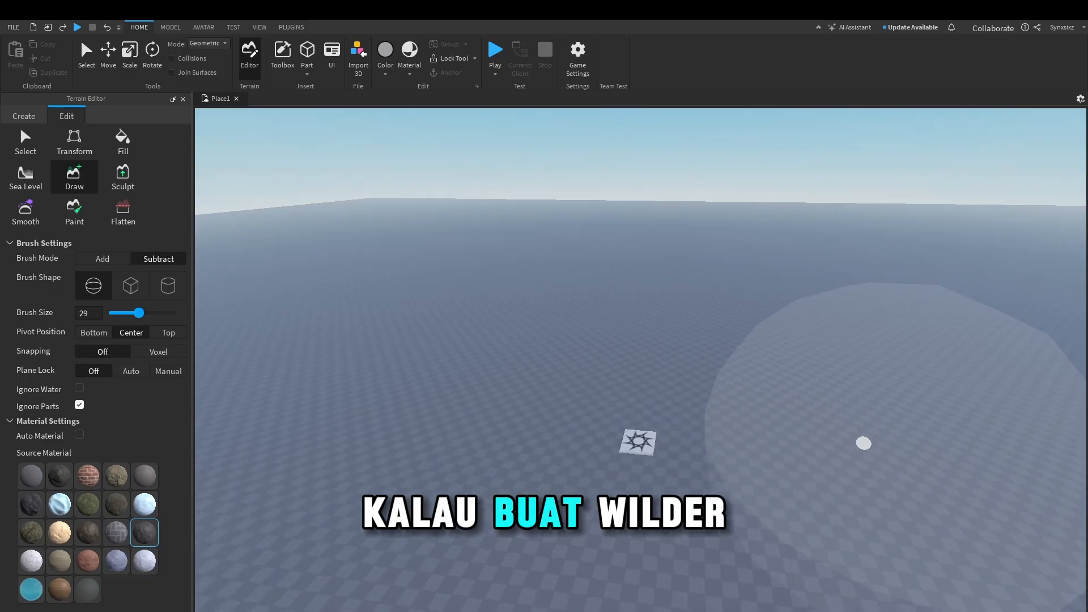
pyautogui.press('w')
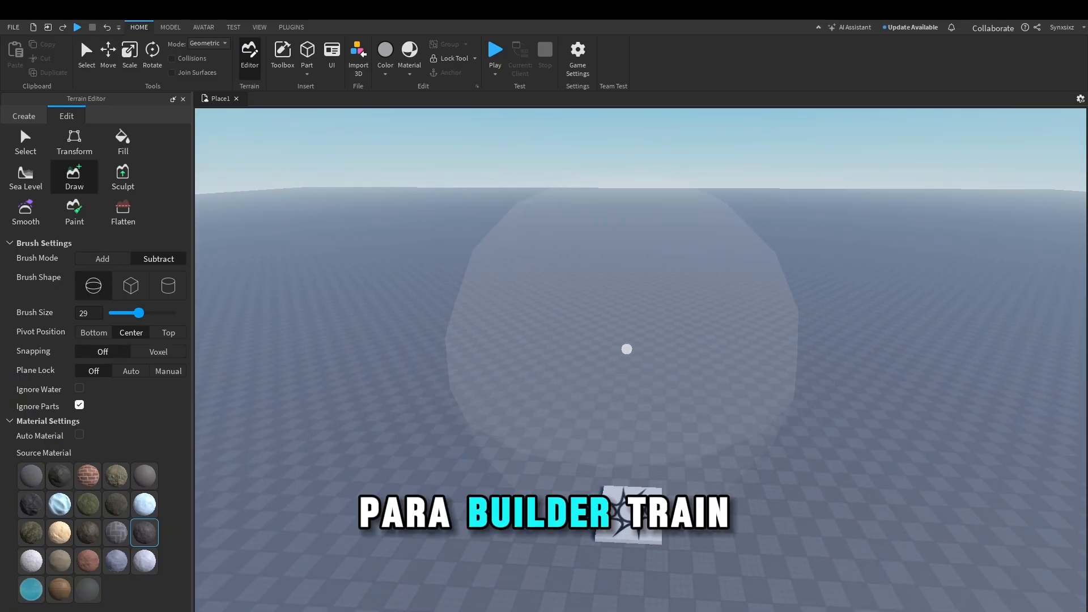
pyautogui.press('w')
pyautogui.press('d')
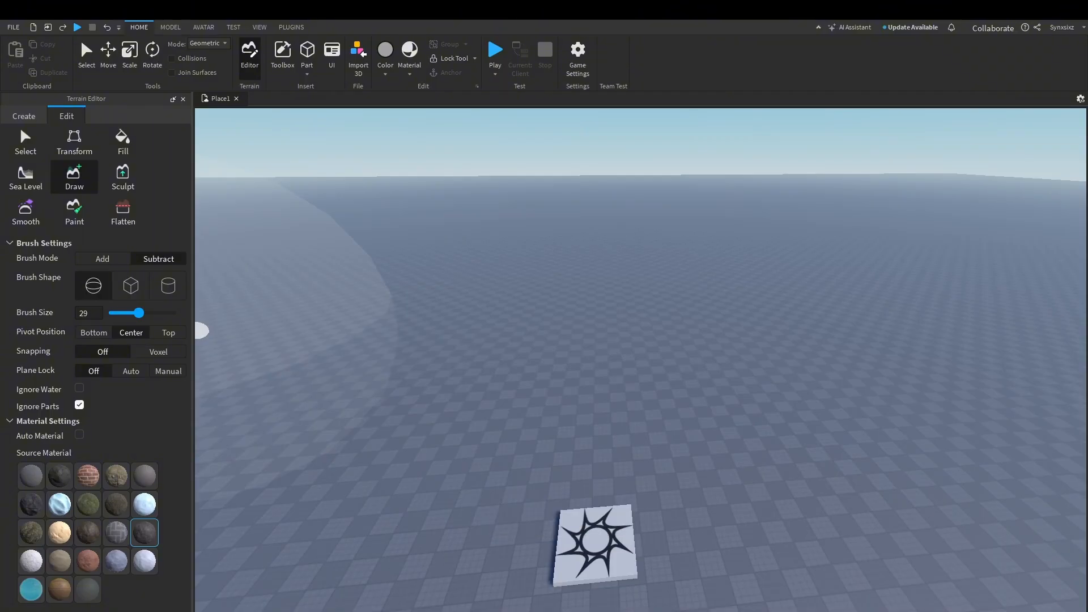
pyautogui.click(102, 259)
pyautogui.moveTo(139, 312); pyautogui.dragTo(119, 313)
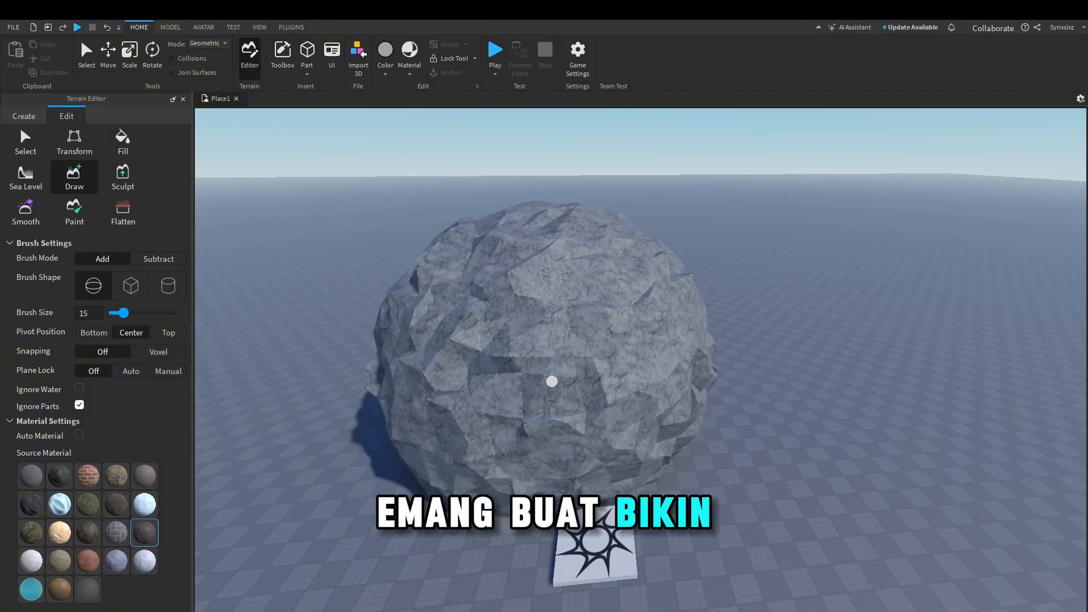
# Step: Draw a closed ring of rocky terrain around the spawn platform
pyautogui.moveTo(554, 382); pyautogui.dragTo(674, 355)
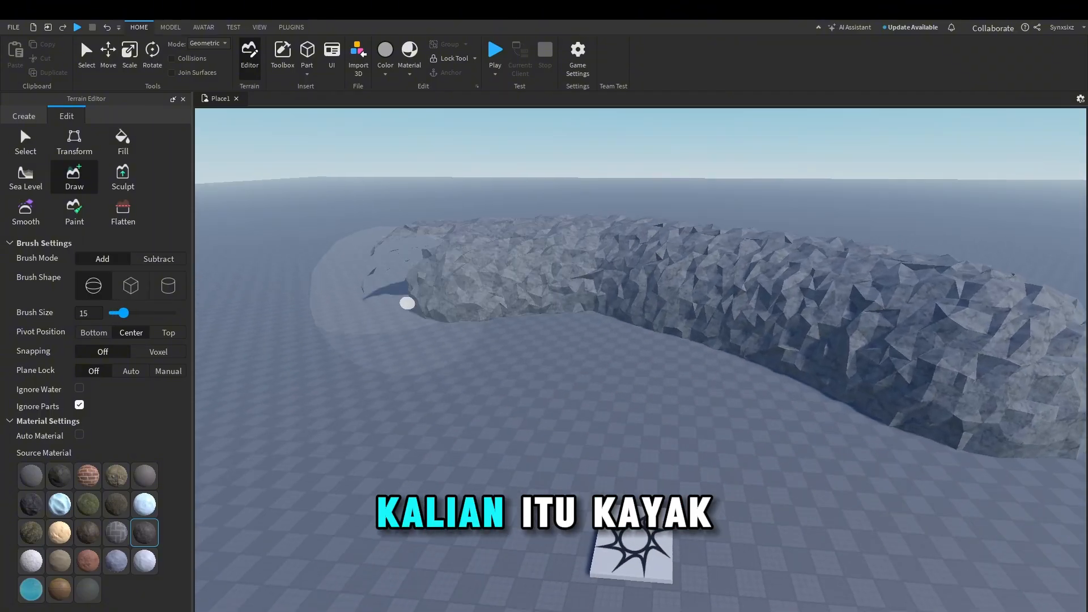
pyautogui.press('w')
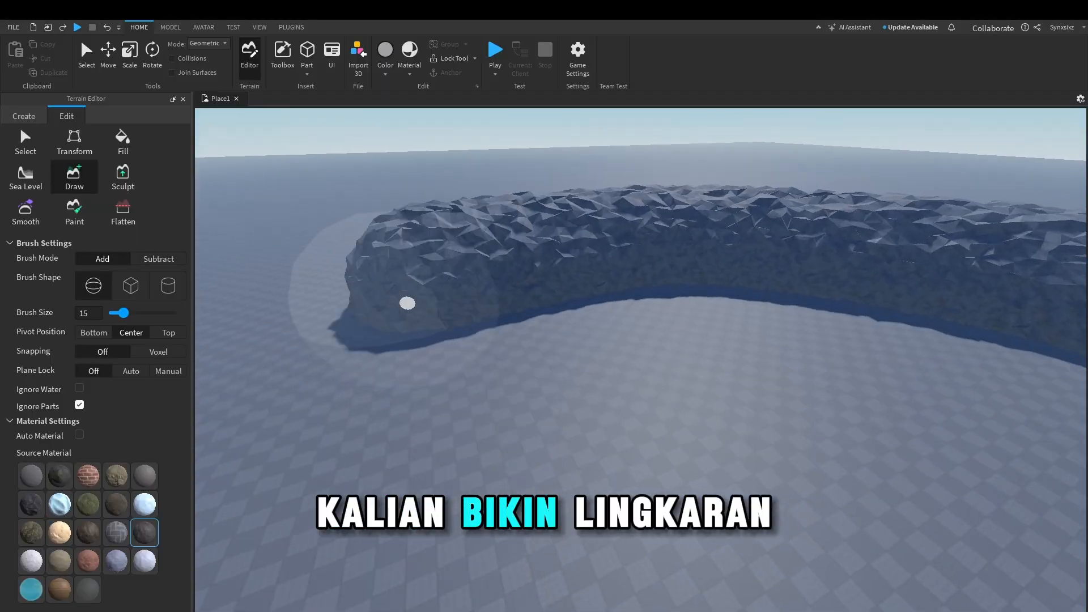
pyautogui.moveTo(405, 308); pyautogui.dragTo(406, 309, button='right')
pyautogui.press('w')
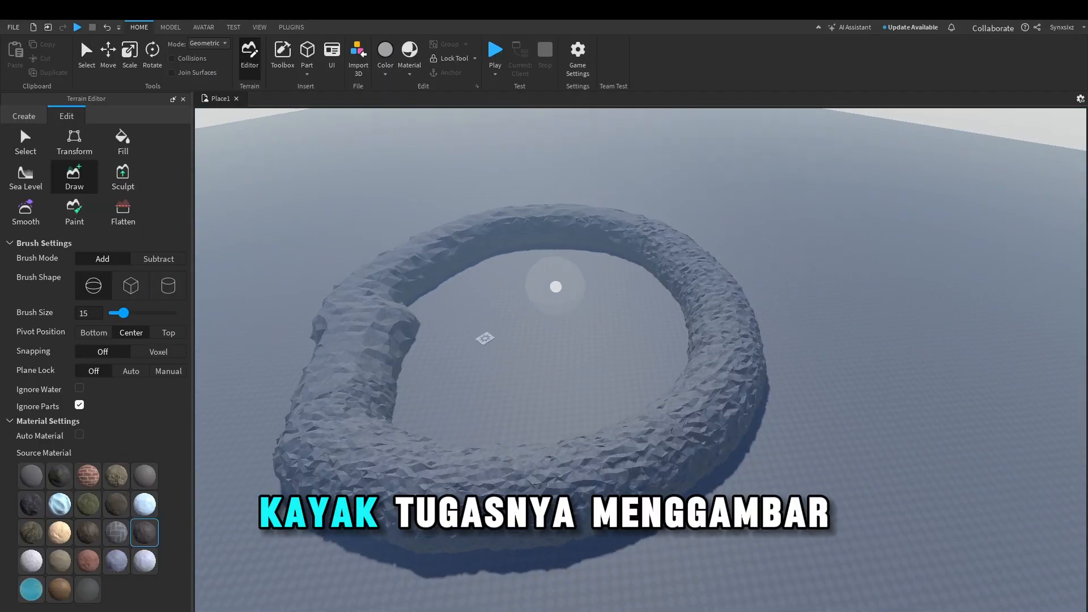
pyautogui.press('w')
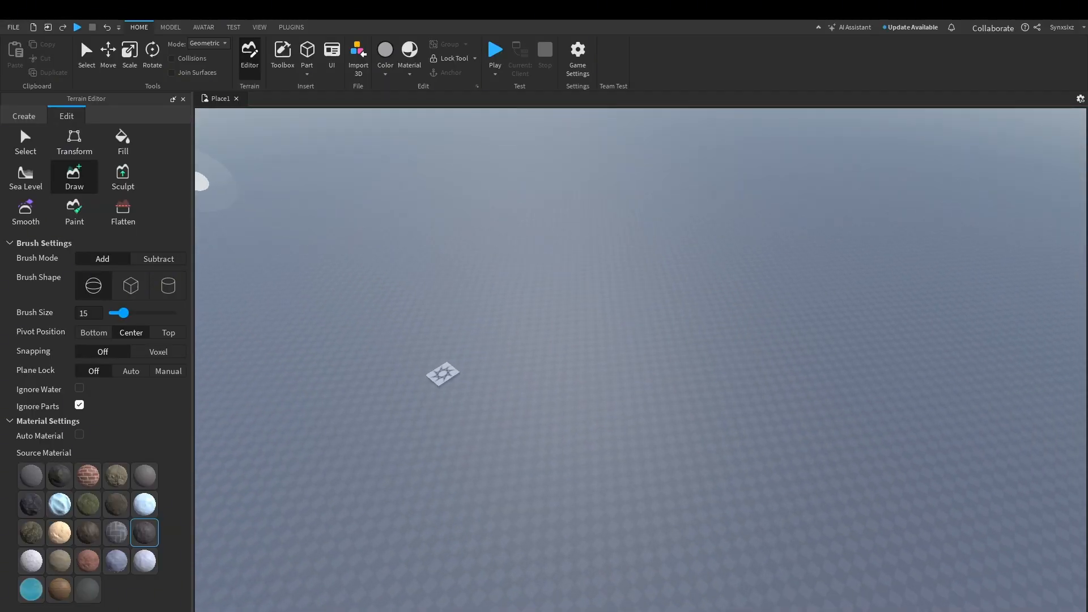
# Step: Bring up the Sculpt brush settings and return to the Draw tool near the spawn platform
pyautogui.click(123, 177)
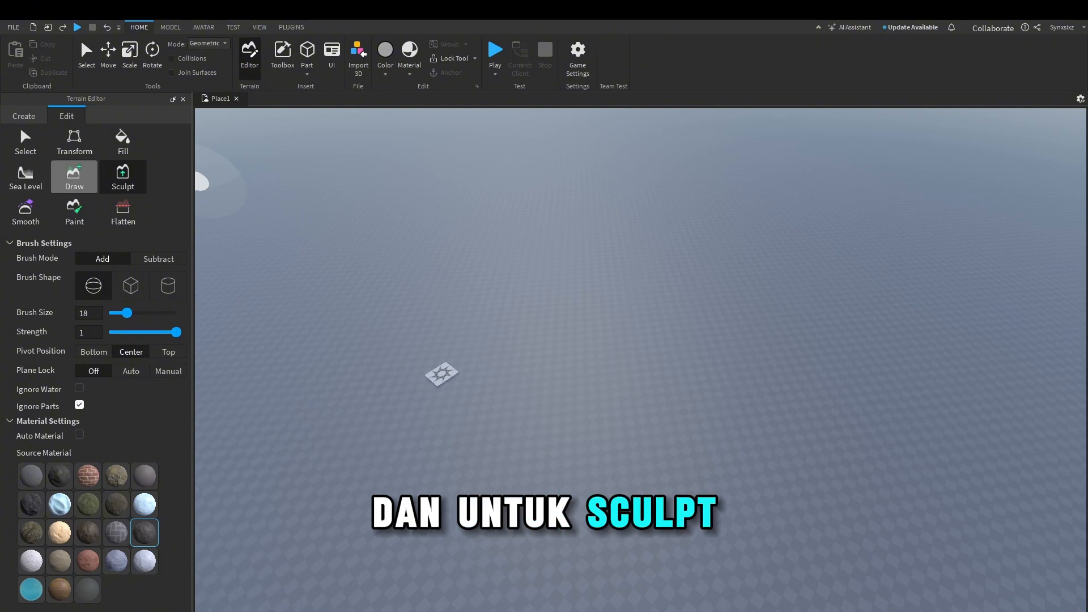
pyautogui.press('w')
pyautogui.press('w')
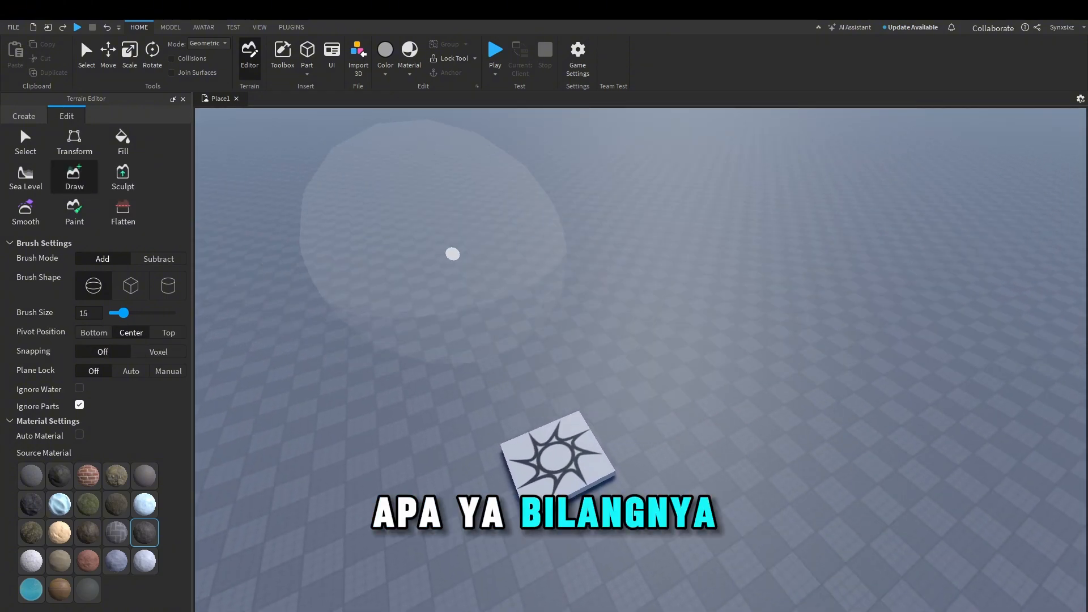
# Step: Draw an elongated rocky mound beside the spawn platform with the size 15 Add brush
pyautogui.moveTo(452, 253)
pyautogui.mouseDown()
pyautogui.moveTo(703, 253)
pyautogui.moveTo(603, 296)
pyautogui.moveTo(517, 275)
pyautogui.mouseUp()
pyautogui.press('w')
pyautogui.scroll(-5, 707, 255)
pyautogui.scroll(1, 517, 274)
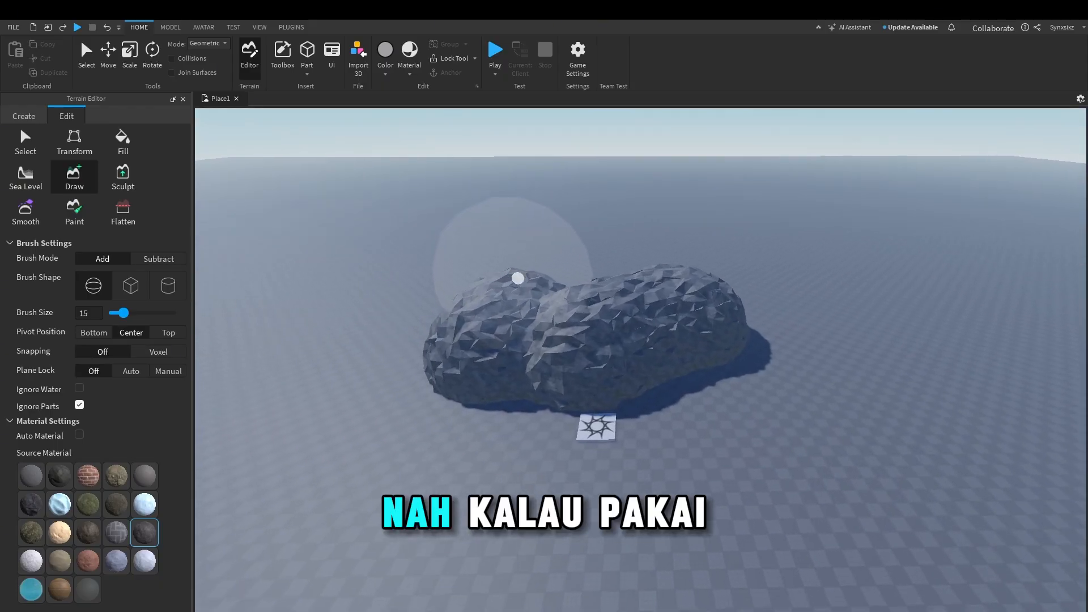
pyautogui.scroll(5, 517, 277)
pyautogui.scroll(-5, 517, 278)
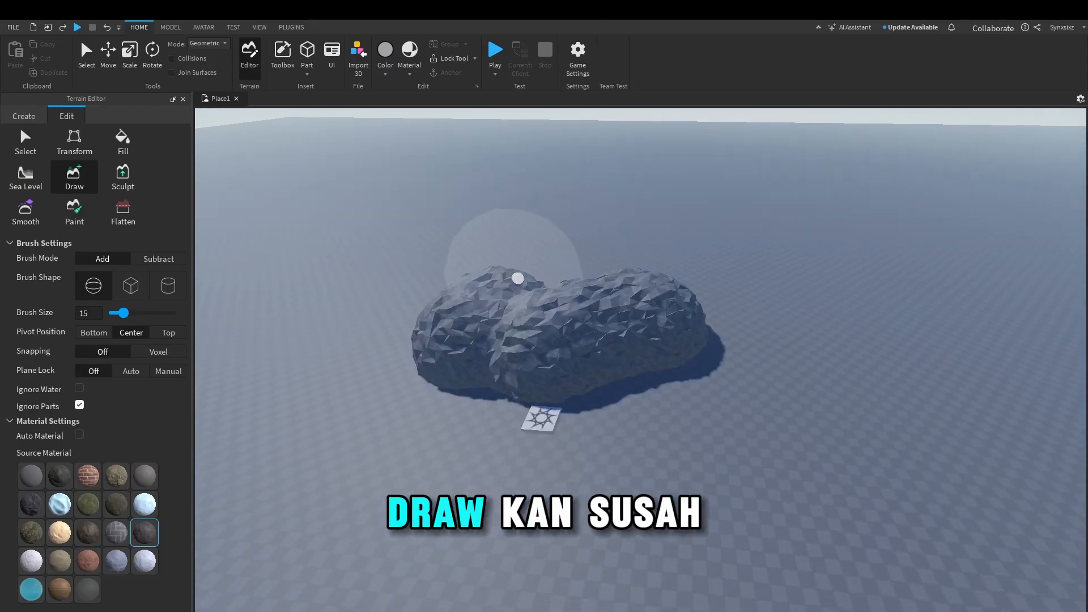
# Step: Add more rocky terrain onto the mound at two spots with the Draw brush
pyautogui.click(560, 301)
pyautogui.press('w')
pyautogui.moveTo(560, 301); pyautogui.dragTo(563, 301, button='right')
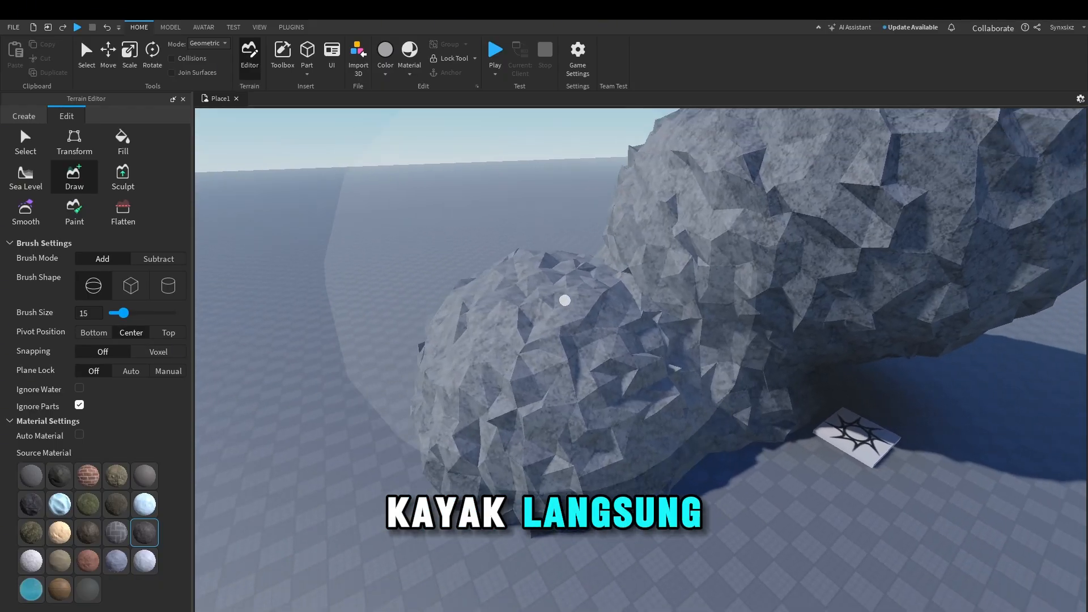
pyautogui.click(665, 302)
pyautogui.scroll(-3, 664, 302)
pyautogui.scroll(-5, 626, 304)
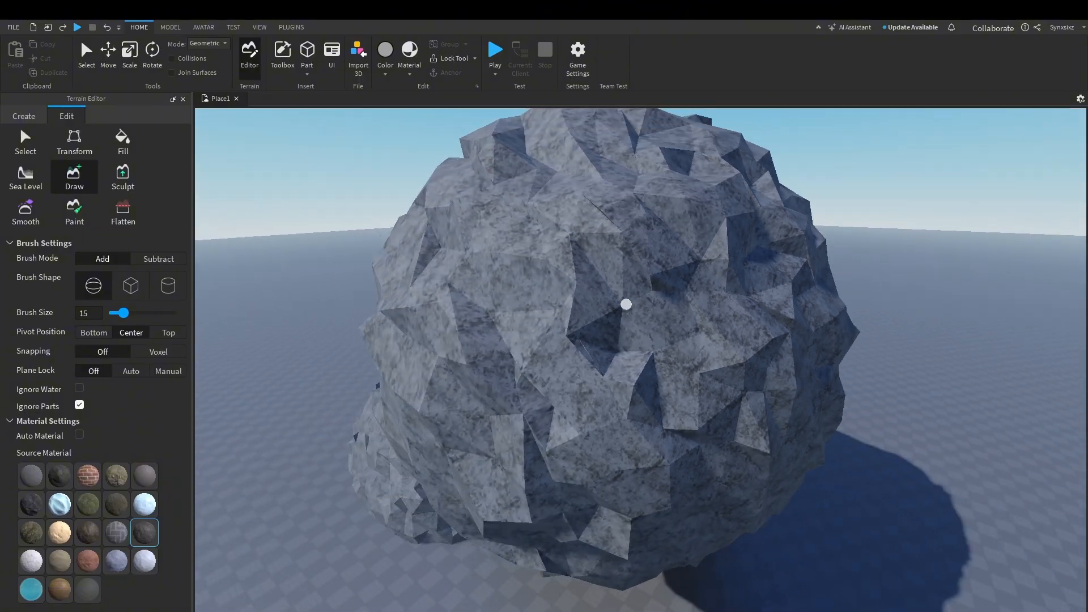
# Step: Try adding more rock to the mound with the Draw brush, and undo the addition
pyautogui.click(624, 305)
pyautogui.hotkey('ctrl', 'z')
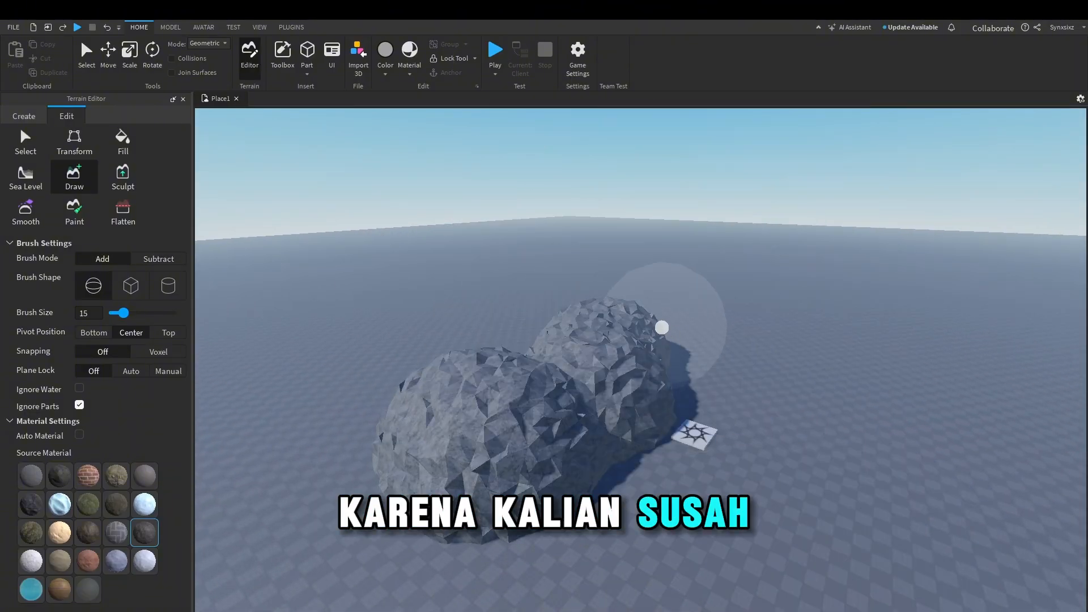
pyautogui.press('w')
# Step: Try the size 18 Sculpt brush in Add mode on the rock mound, and undo the sculpting
pyautogui.click(123, 178)
pyautogui.scroll(4, 646, 294)
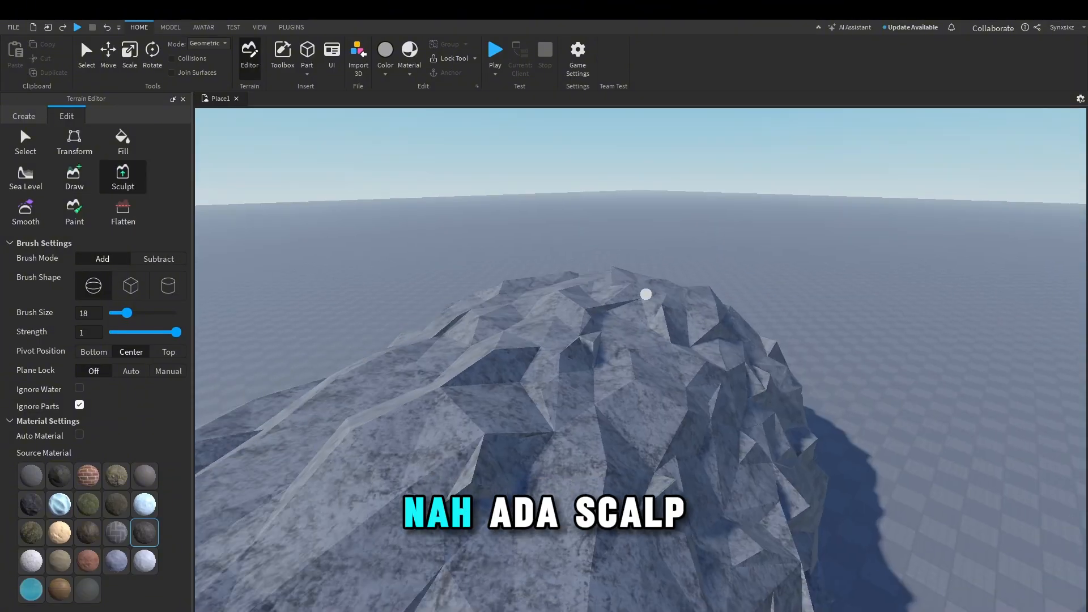
pyautogui.moveTo(645, 294); pyautogui.dragTo(649, 304, button='right')
pyautogui.scroll(-6, 650, 304)
pyautogui.scroll(4, 748, 298)
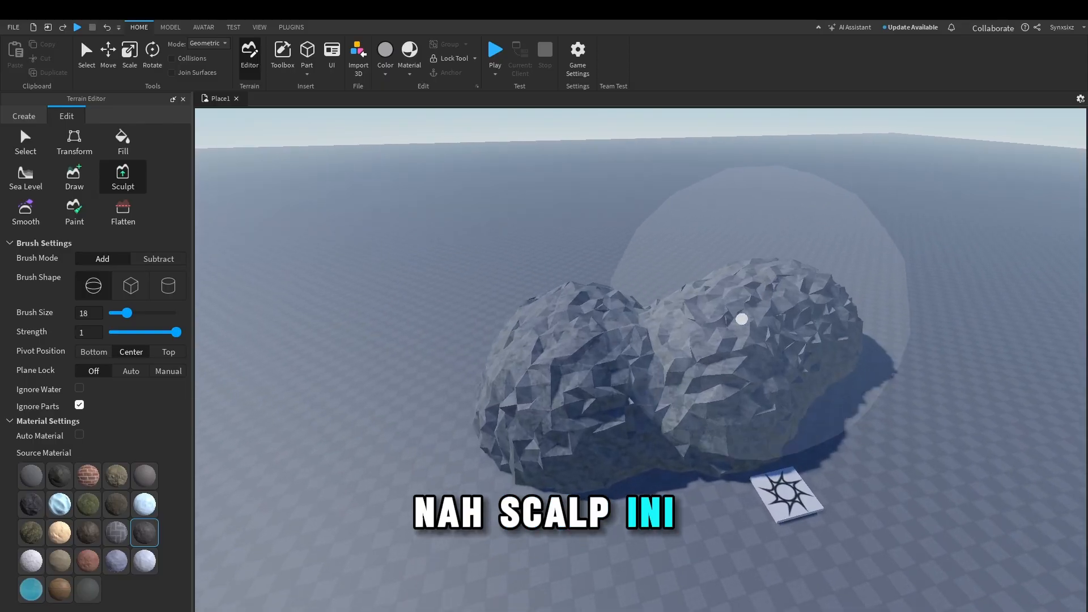
pyautogui.hotkey('ctrl', 'z')
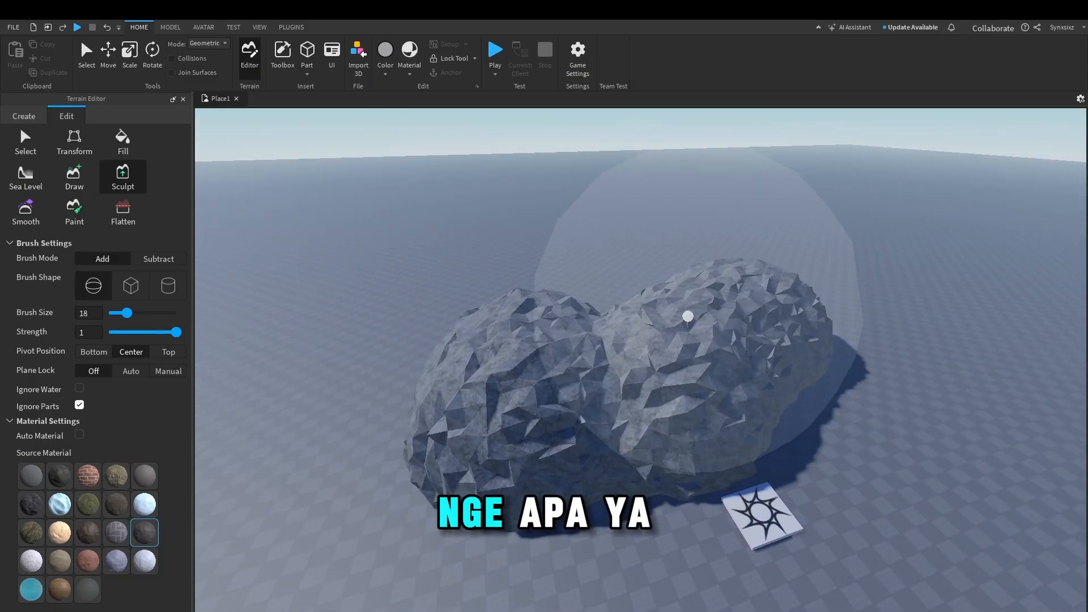
# Step: Try sculpting the rock mound in Subtract mode, undo it, and return the brush mode to Add
pyautogui.scroll(4, 652, 322)
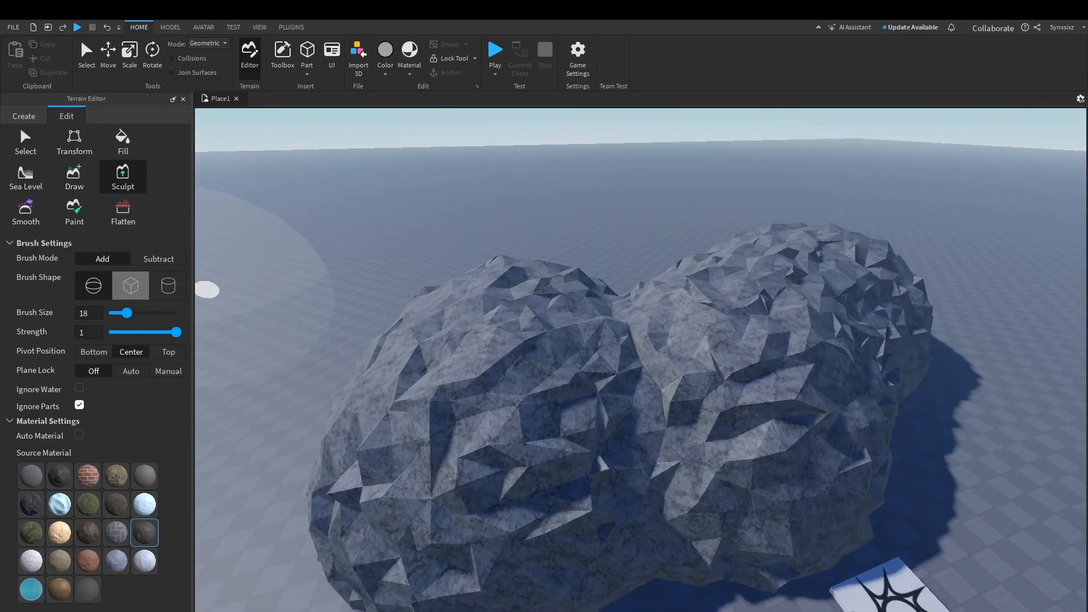
pyautogui.click(159, 259)
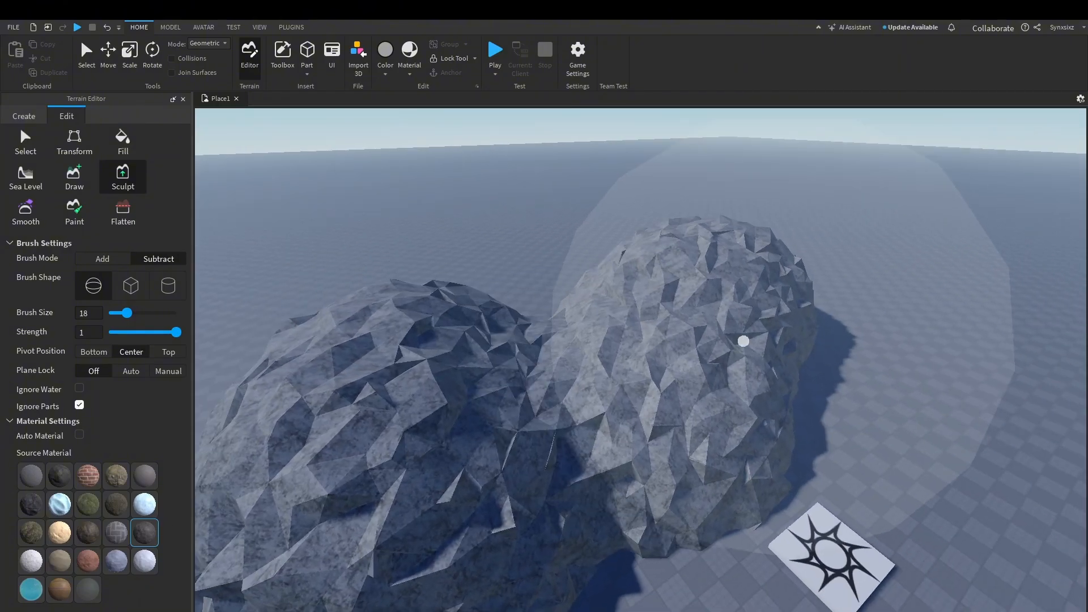
pyautogui.hotkey('ctrl', 'z')
pyautogui.click(103, 259)
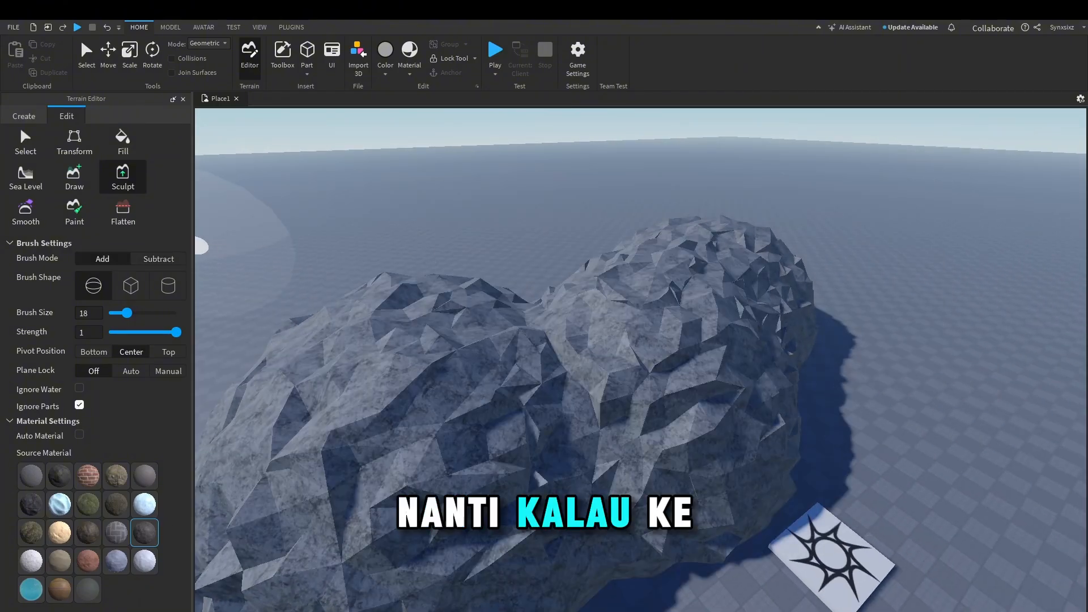
# Step: Build up the rock mound with the size 18 Sculpt brush in Add mode, filling the dip between the two humps
pyautogui.moveTo(643, 318)
pyautogui.mouseDown()
pyautogui.moveTo(607, 309)
pyautogui.moveTo(669, 299)
pyautogui.moveTo(685, 313)
pyautogui.moveTo(636, 319)
pyautogui.mouseUp()
pyautogui.press('a')
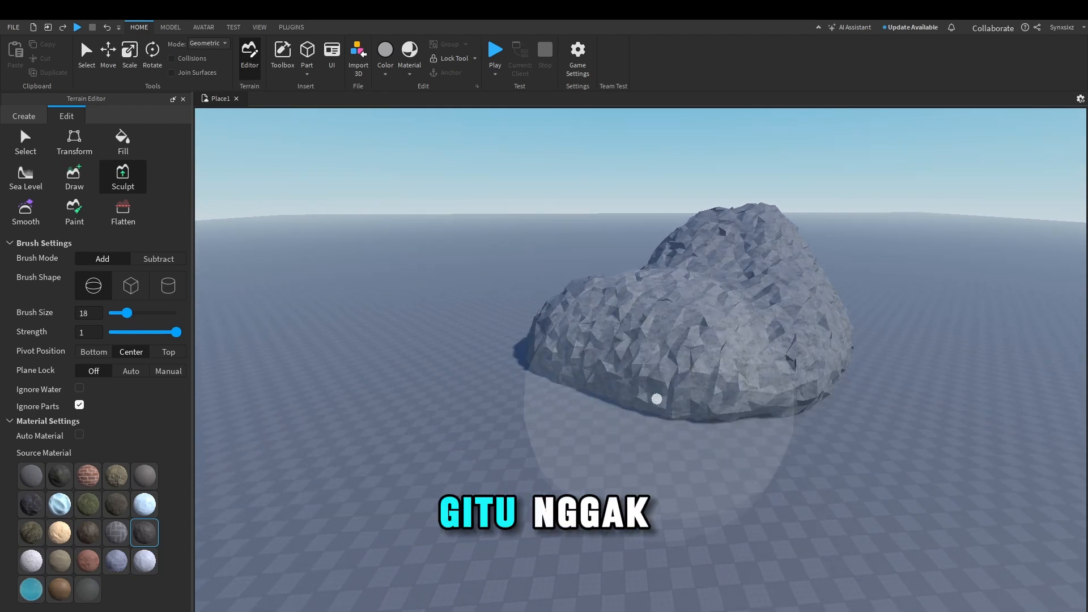
pyautogui.moveTo(657, 399); pyautogui.dragTo(519, 371)
pyautogui.press('d')
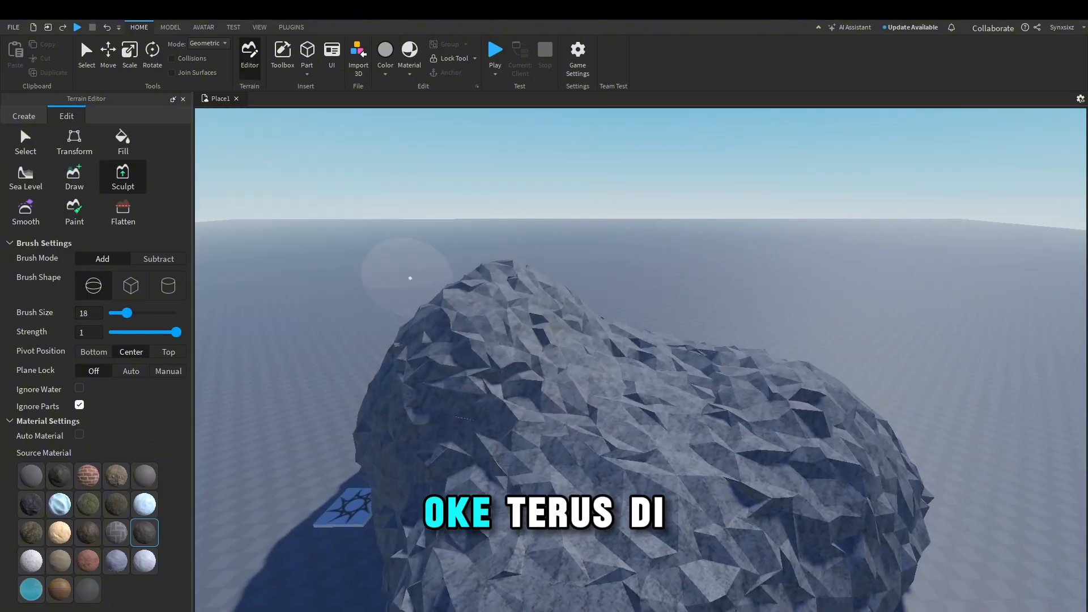
# Step: Smooth the peak and upper surface of the rock mound with the Smooth brush at size 10 and strength 1
pyautogui.click(25, 210)
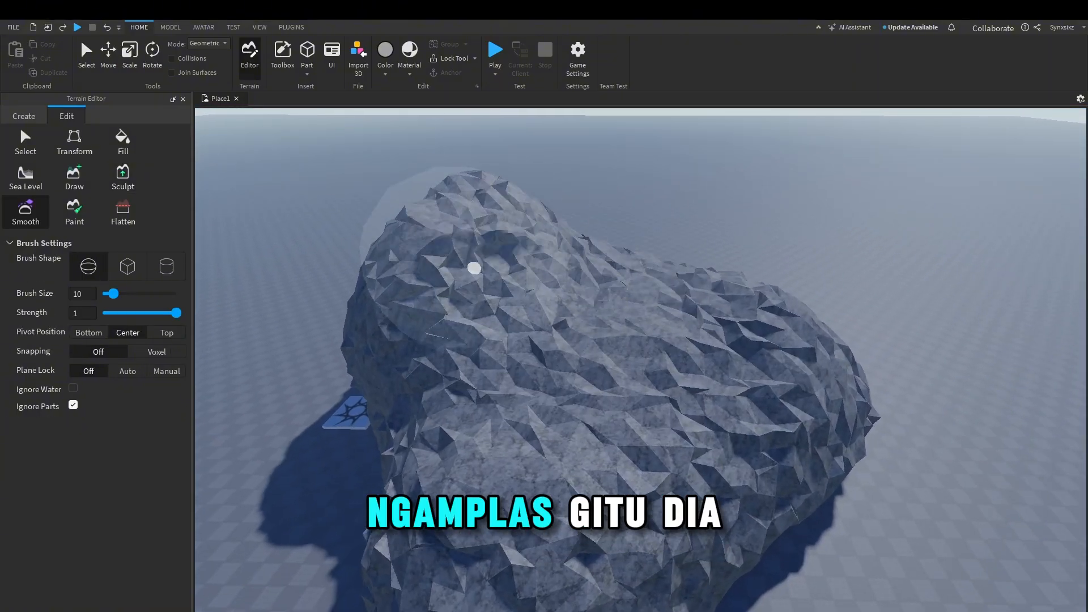
pyautogui.moveTo(389, 219)
pyautogui.mouseDown()
pyautogui.moveTo(566, 284)
pyautogui.moveTo(474, 219)
pyautogui.mouseUp()
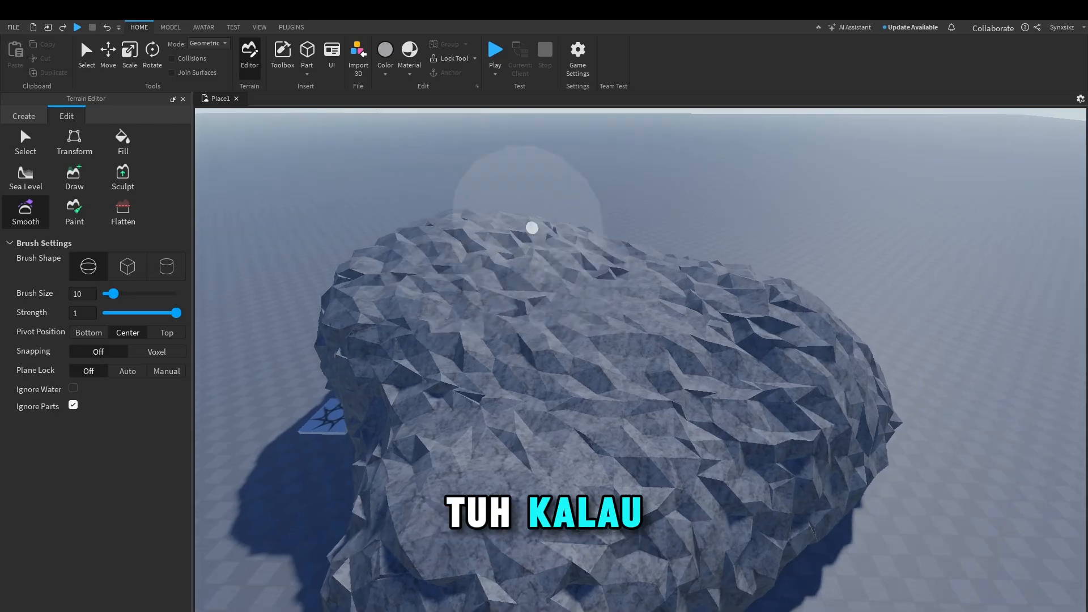
pyautogui.press('w')
pyautogui.moveTo(524, 334)
pyautogui.mouseDown()
pyautogui.moveTo(412, 237)
pyautogui.moveTo(554, 308)
pyautogui.mouseUp()
pyautogui.press('s')
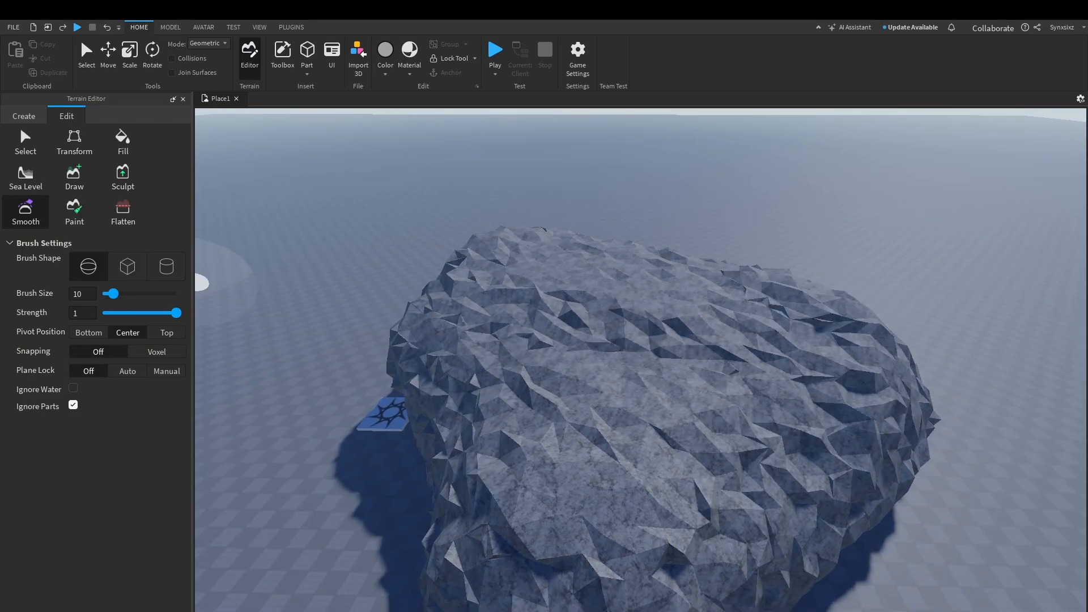
# Step: Paint the upper surface of the rock mound with the white icy material using the size 6 Paint brush
pyautogui.click(74, 211)
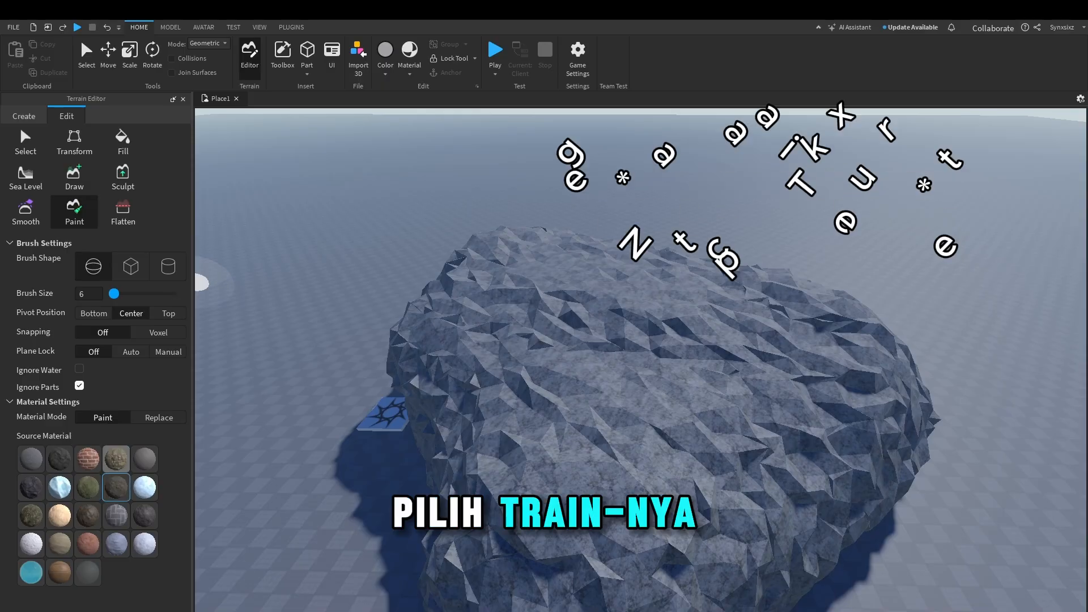
pyautogui.click(144, 459)
pyautogui.click(145, 516)
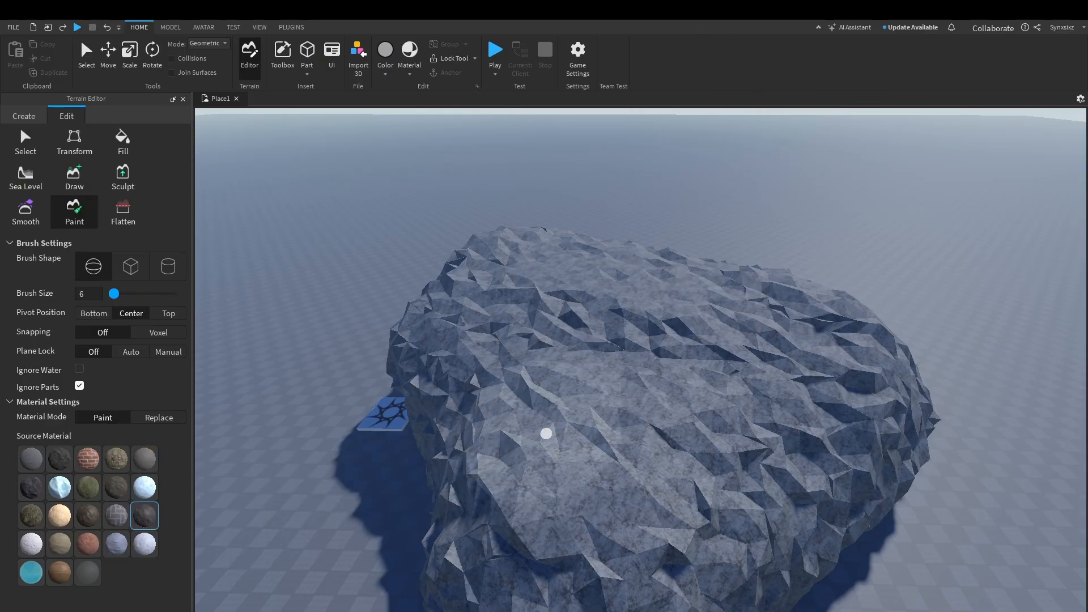
pyautogui.click(144, 488)
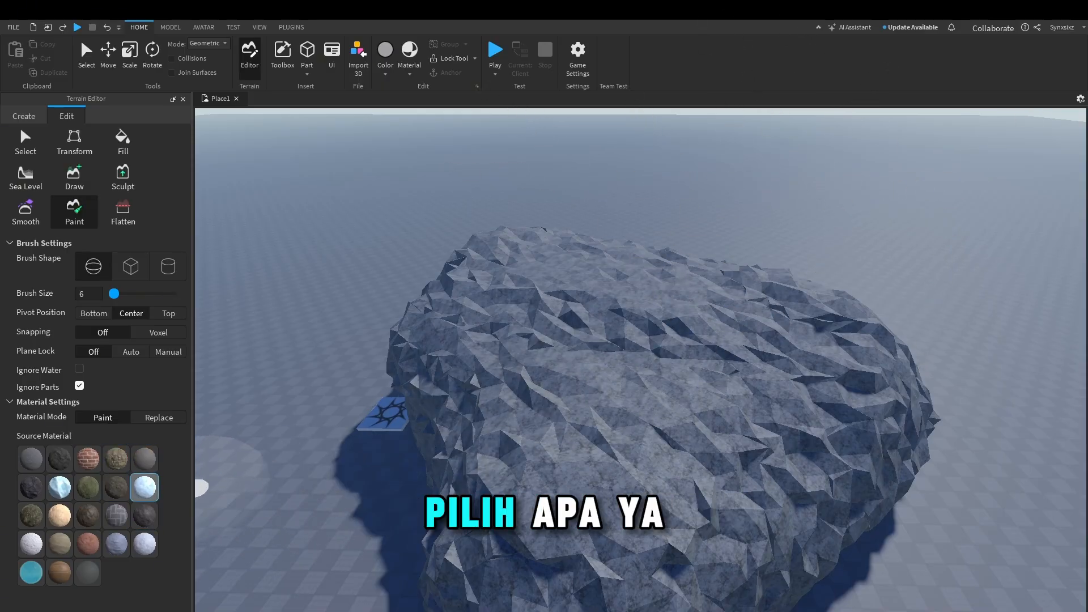
pyautogui.moveTo(672, 395)
pyautogui.mouseDown()
pyautogui.moveTo(556, 430)
pyautogui.moveTo(631, 521)
pyautogui.moveTo(800, 361)
pyautogui.moveTo(556, 287)
pyautogui.moveTo(561, 381)
pyautogui.moveTo(739, 309)
pyautogui.moveTo(655, 343)
pyautogui.mouseUp()
pyautogui.press('w')
pyautogui.press('s')
pyautogui.moveTo(655, 343); pyautogui.dragTo(655, 343, button='right')
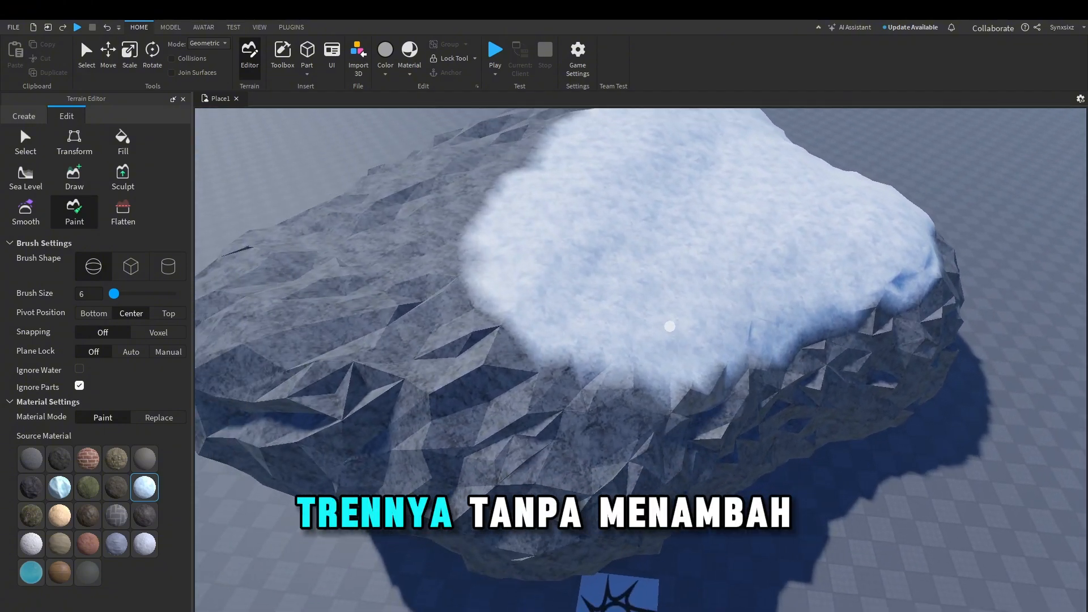
# Step: Extend the white icy paint across the rest of the mound's top toward its edges
pyautogui.moveTo(670, 326); pyautogui.dragTo(512, 362)
pyautogui.press('s')
pyautogui.moveTo(593, 321); pyautogui.dragTo(593, 320, button='right')
pyautogui.press('a')
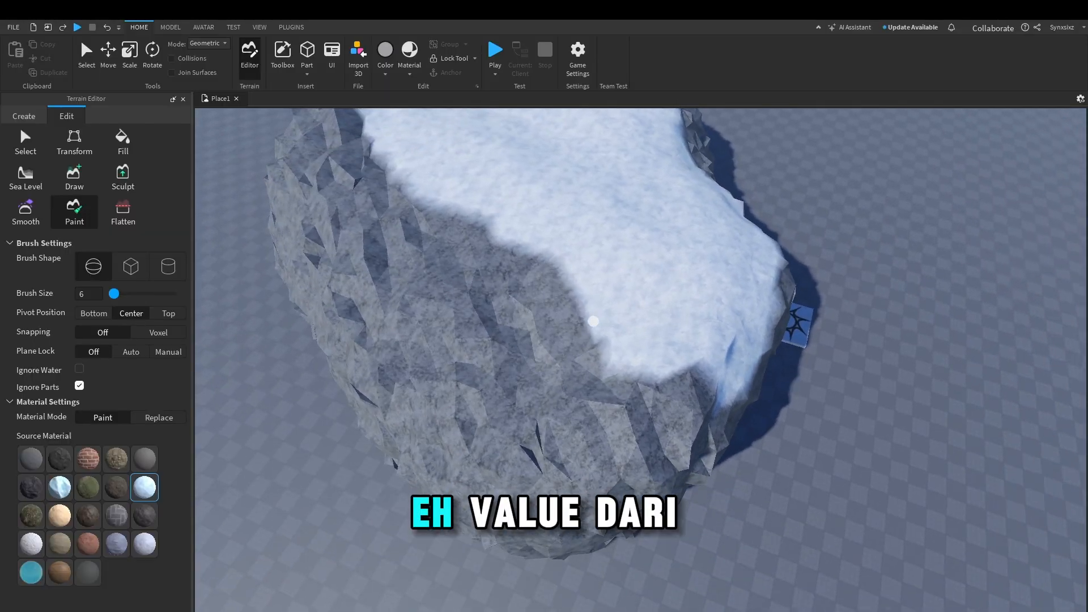
pyautogui.moveTo(593, 321)
pyautogui.mouseDown()
pyautogui.moveTo(629, 347)
pyautogui.moveTo(607, 291)
pyautogui.mouseUp()
pyautogui.moveTo(607, 291); pyautogui.dragTo(607, 291, button='right')
pyautogui.moveTo(607, 292); pyautogui.dragTo(556, 267)
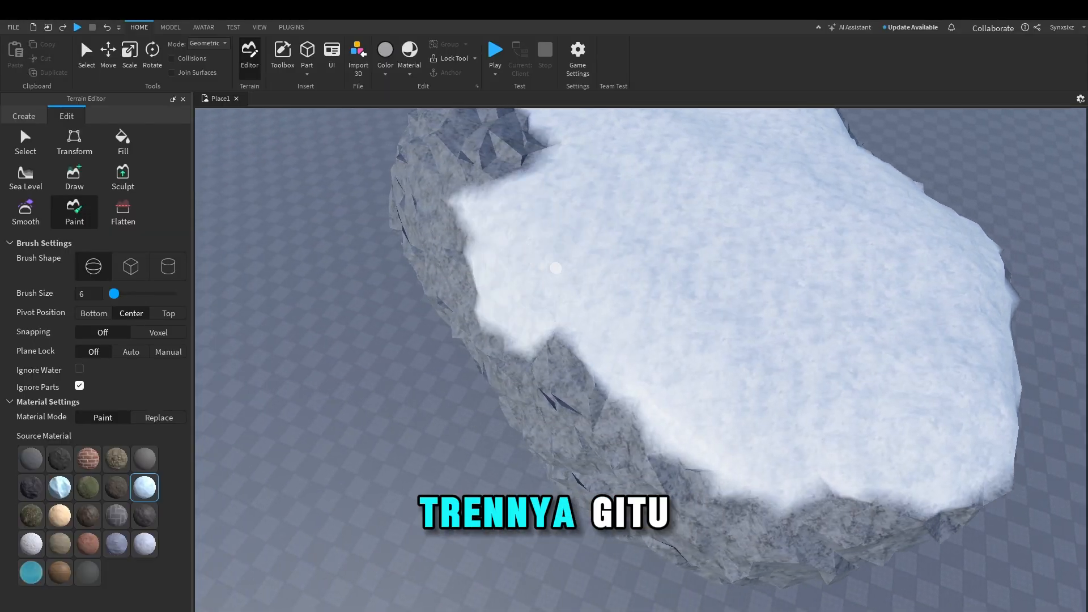
# Step: Paint the lower side face of the mound with the same icy material
pyautogui.moveTo(577, 289); pyautogui.dragTo(576, 289, button='right')
pyautogui.press('s')
pyautogui.moveTo(554, 289); pyautogui.dragTo(535, 391)
pyautogui.press('w')
pyautogui.moveTo(533, 391); pyautogui.dragTo(576, 410, button='right')
pyautogui.press('d')
pyautogui.press('s')
pyautogui.moveTo(609, 425)
pyautogui.mouseDown()
pyautogui.moveTo(653, 391)
pyautogui.moveTo(590, 406)
pyautogui.mouseUp()
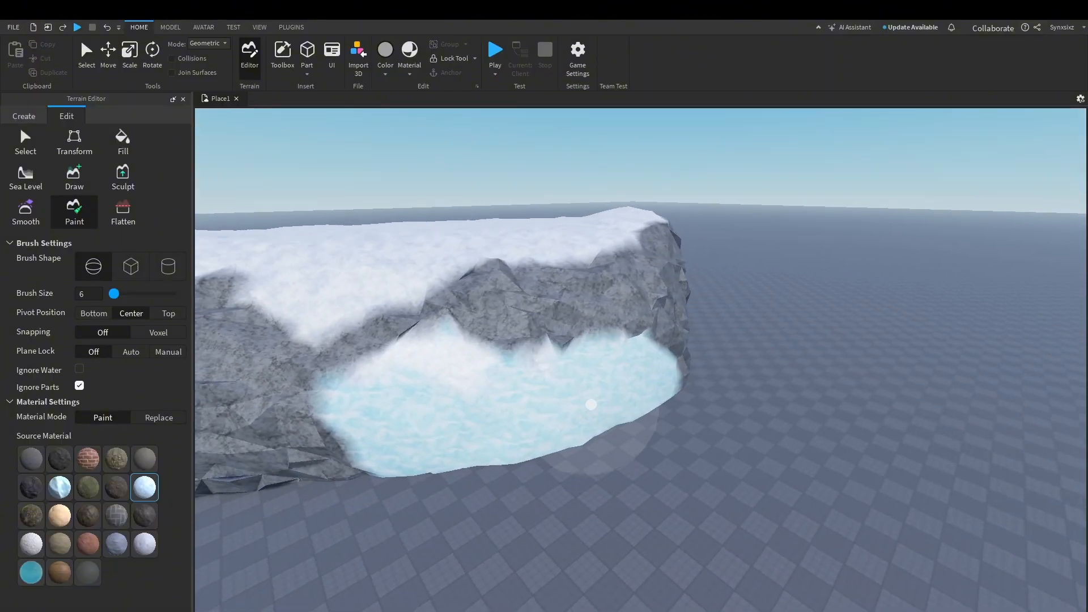
# Step: Paint most of the remaining bare rock on the mound's side with the icy material using the Paint brush
pyautogui.press('s')
pyautogui.moveTo(591, 405); pyautogui.dragTo(591, 405, button='right')
pyautogui.press('w')
pyautogui.press('s')
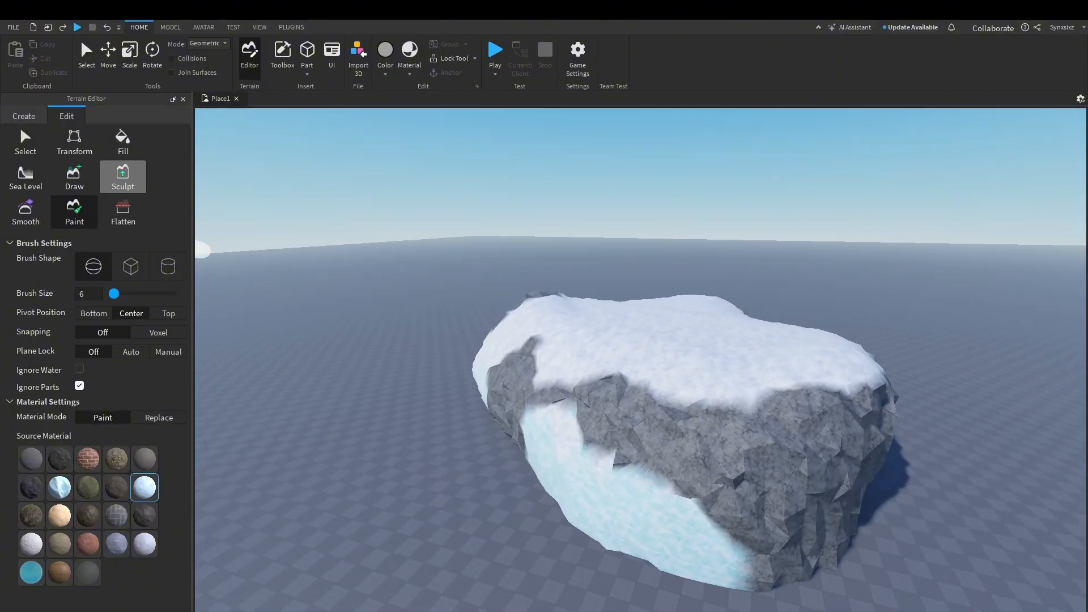
pyautogui.click(123, 178)
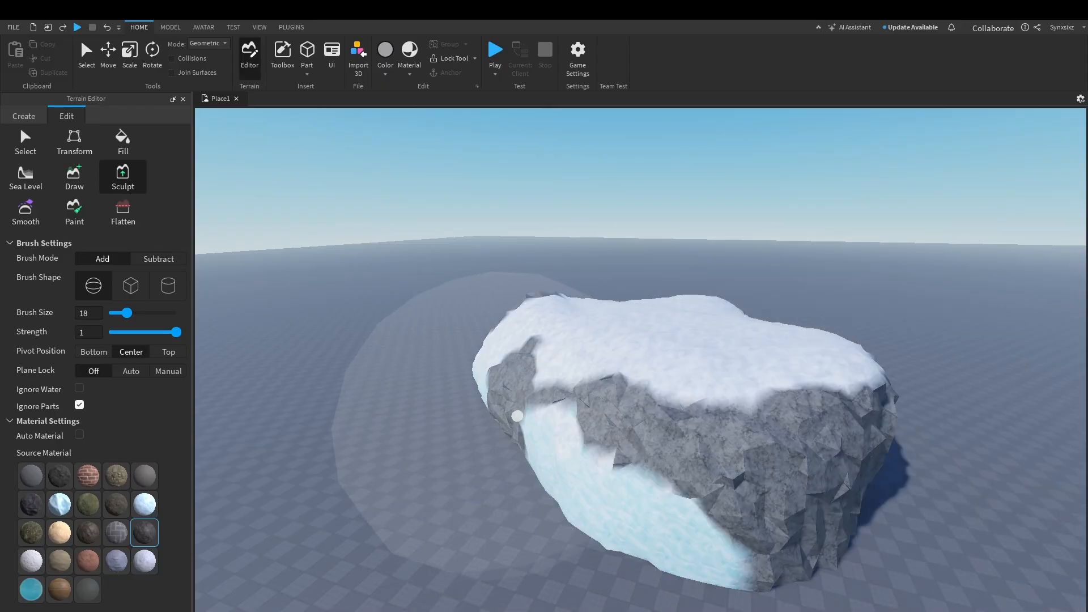
pyautogui.click(74, 212)
pyautogui.press('w')
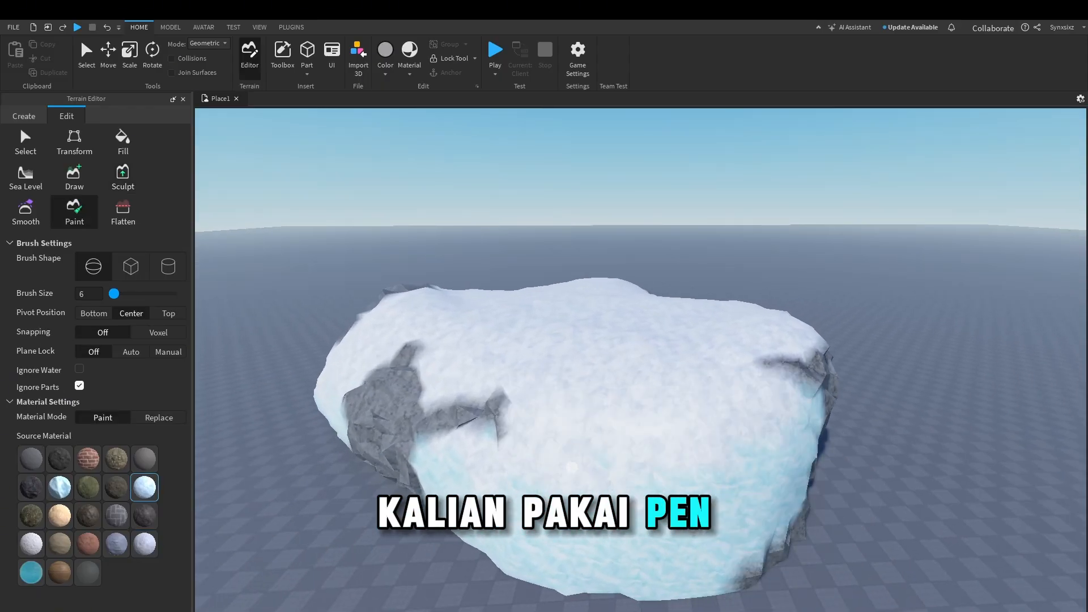
# Step: Level the top of the icy mound with the Flatten brush at size 20, strength 1 and automatic flatten plane
pyautogui.click(123, 212)
pyautogui.press('w')
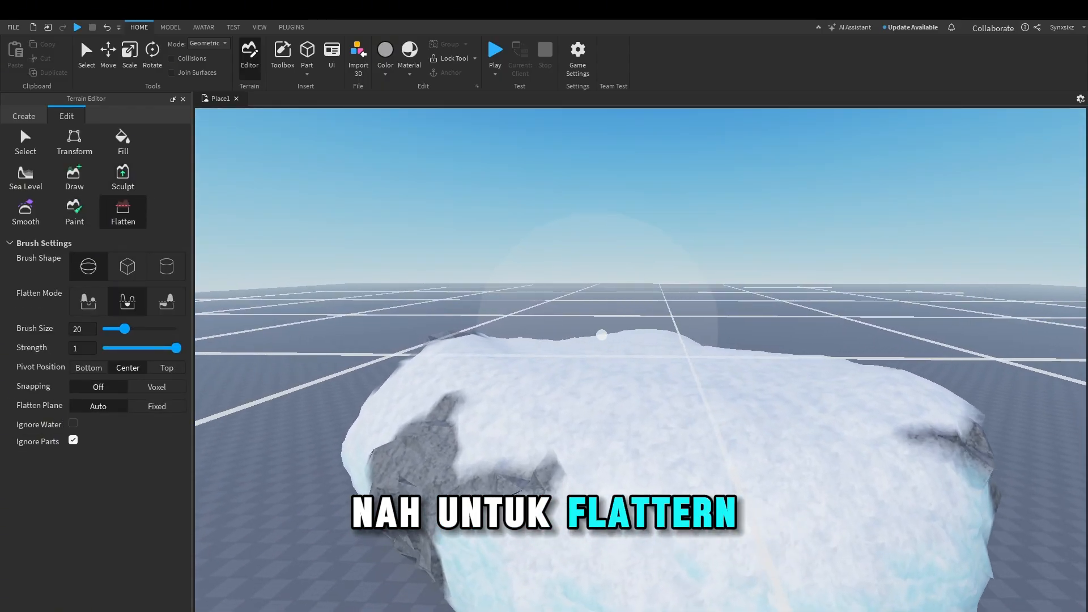
pyautogui.press('w')
pyautogui.moveTo(602, 335); pyautogui.dragTo(584, 351, button='right')
pyautogui.press('w')
pyautogui.press('d')
pyautogui.press('a')
pyautogui.press('w')
pyautogui.moveTo(530, 364); pyautogui.dragTo(624, 351)
pyautogui.moveTo(625, 351)
pyautogui.mouseDown(button='right')
pyautogui.moveTo(607, 320)
pyautogui.moveTo(556, 311)
pyautogui.moveTo(639, 357)
pyautogui.mouseUp(button='right')
pyautogui.press('w')
pyautogui.hotkey('ctrl', 'z')
pyautogui.press('s')
pyautogui.press('w')
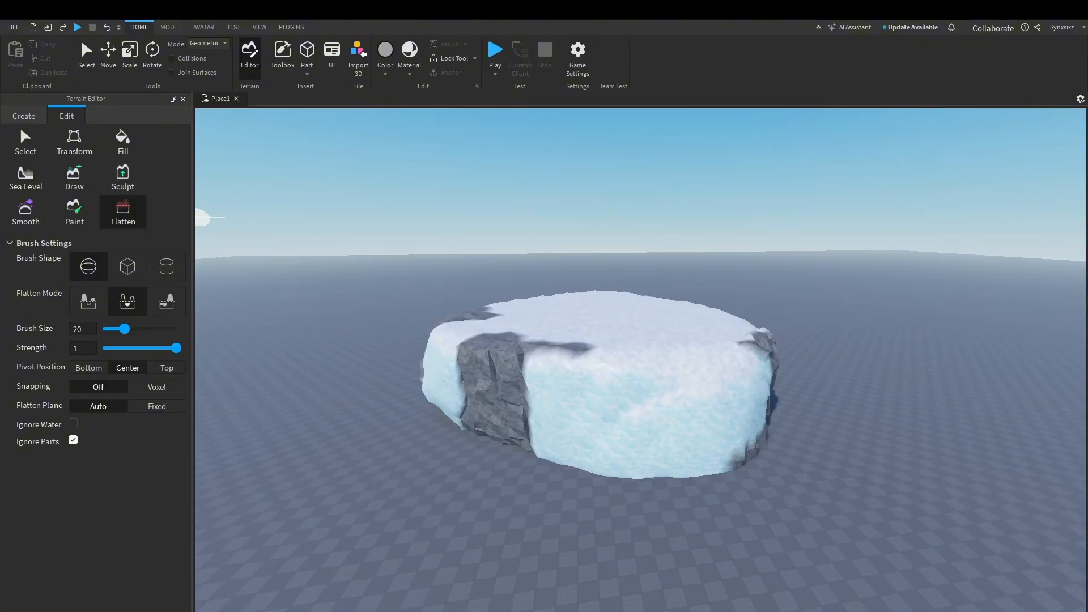
# Step: Leave the Flatten tool and close the Terrain Editor
pyautogui.click(123, 214)
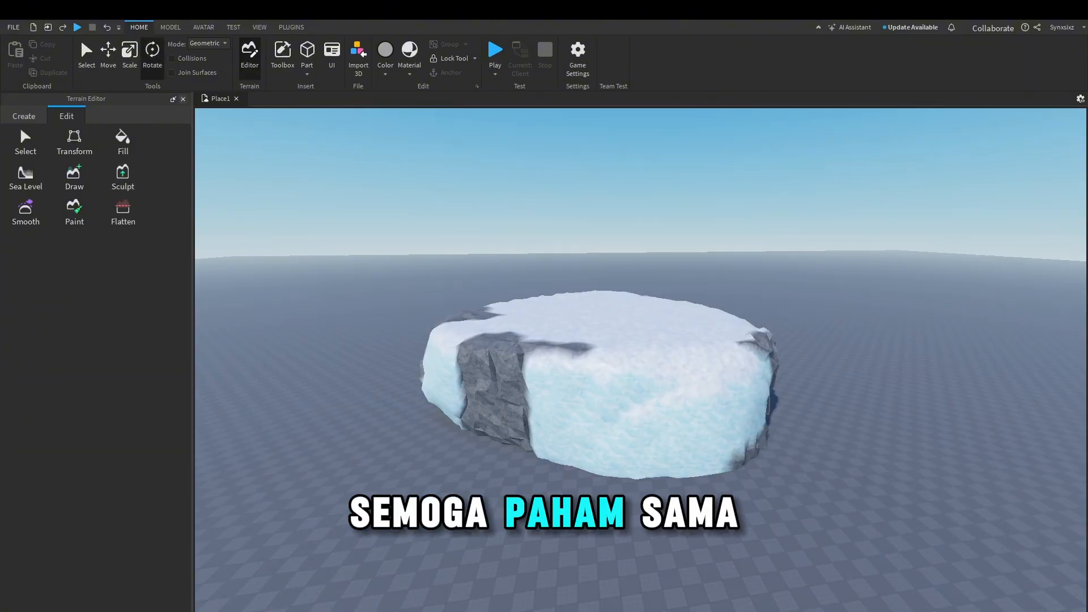
pyautogui.click(183, 99)
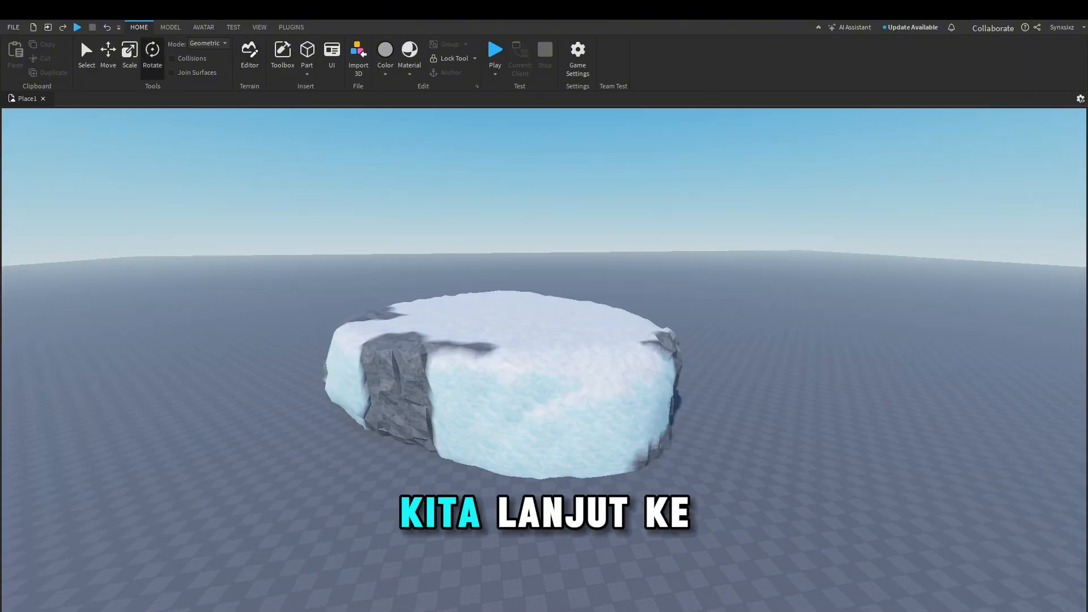
# Step: Examine the flattened top and edges of the icy terrain from several viewpoints
pyautogui.moveTo(544, 357); pyautogui.dragTo(516, 360, button='right')
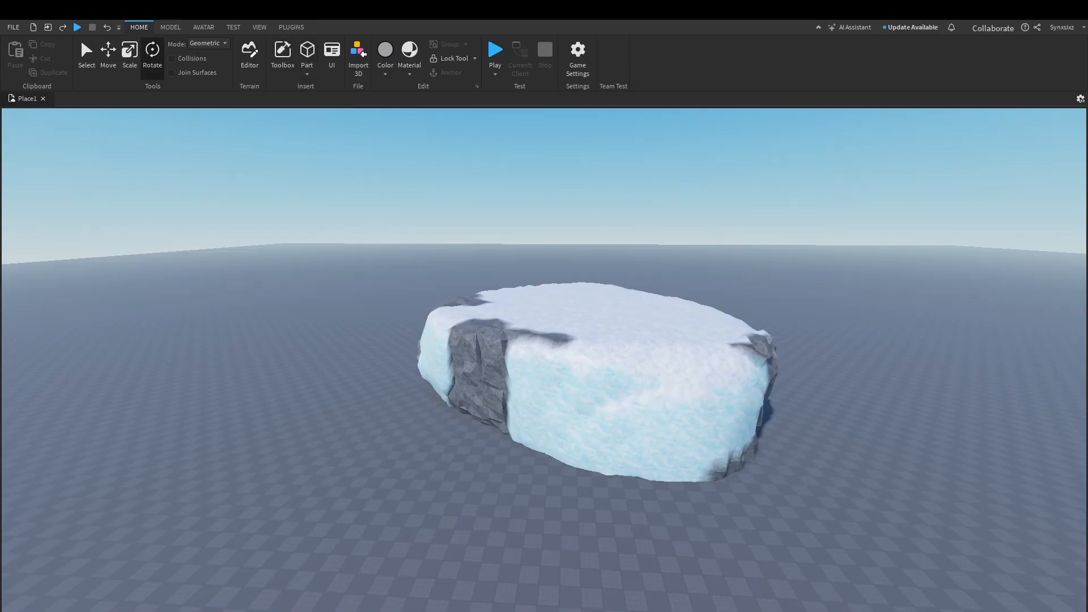
pyautogui.press('w')
pyautogui.moveTo(544, 357); pyautogui.dragTo(577, 322, button='right')
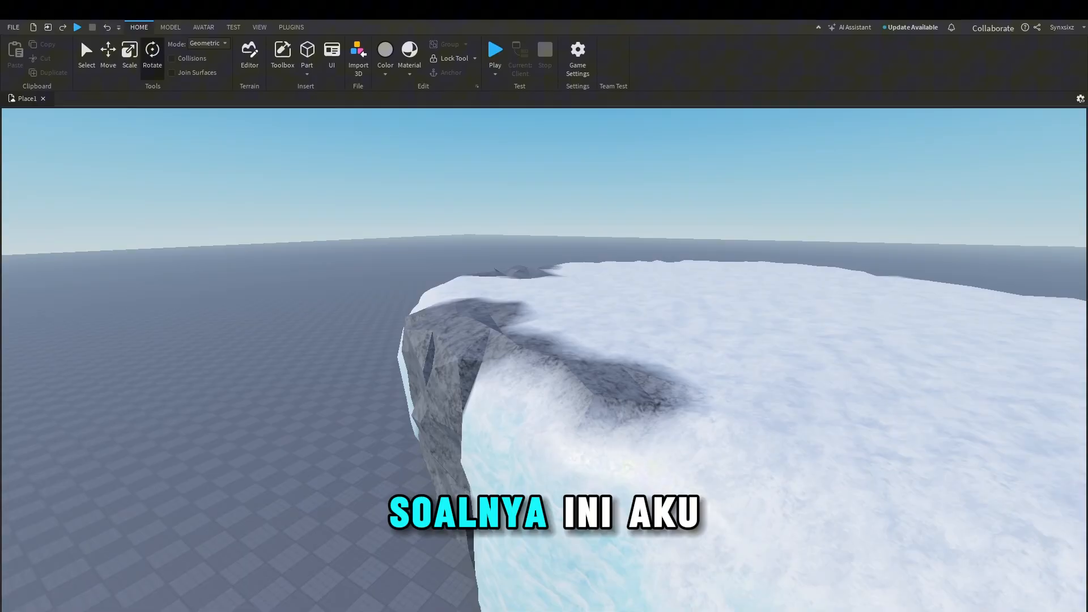
pyautogui.press('s')
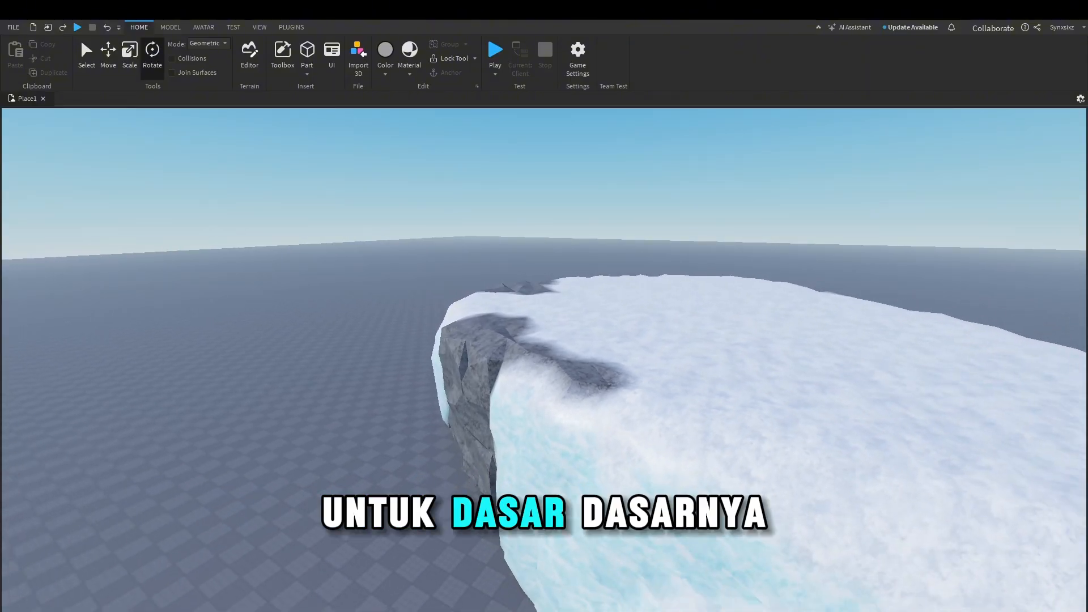
pyautogui.moveTo(544, 361); pyautogui.dragTo(487, 412, button='right')
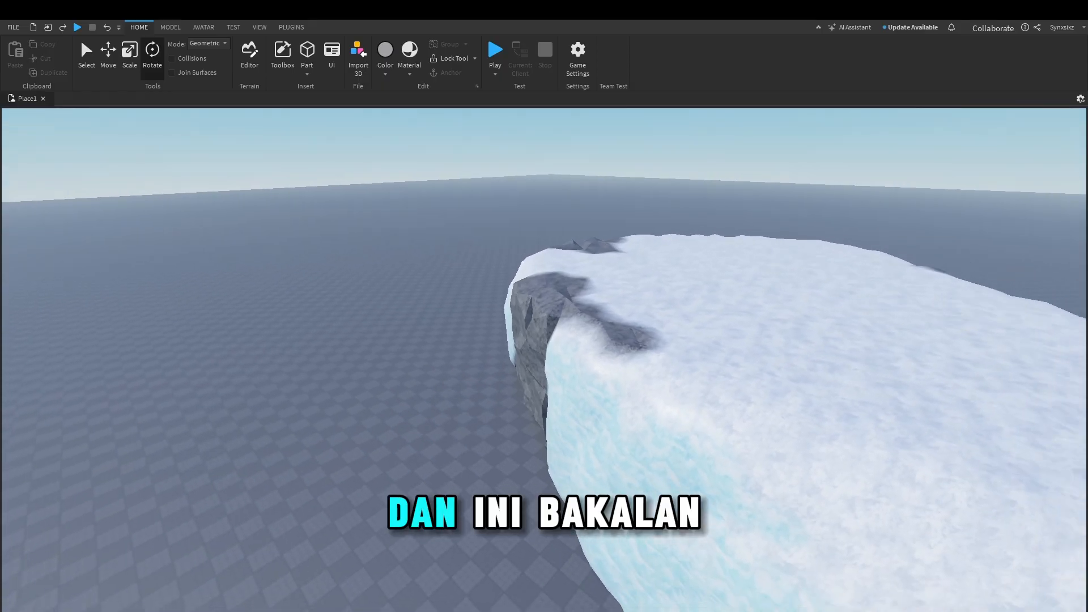
pyautogui.press('s')
pyautogui.press('w')
pyautogui.press('a')
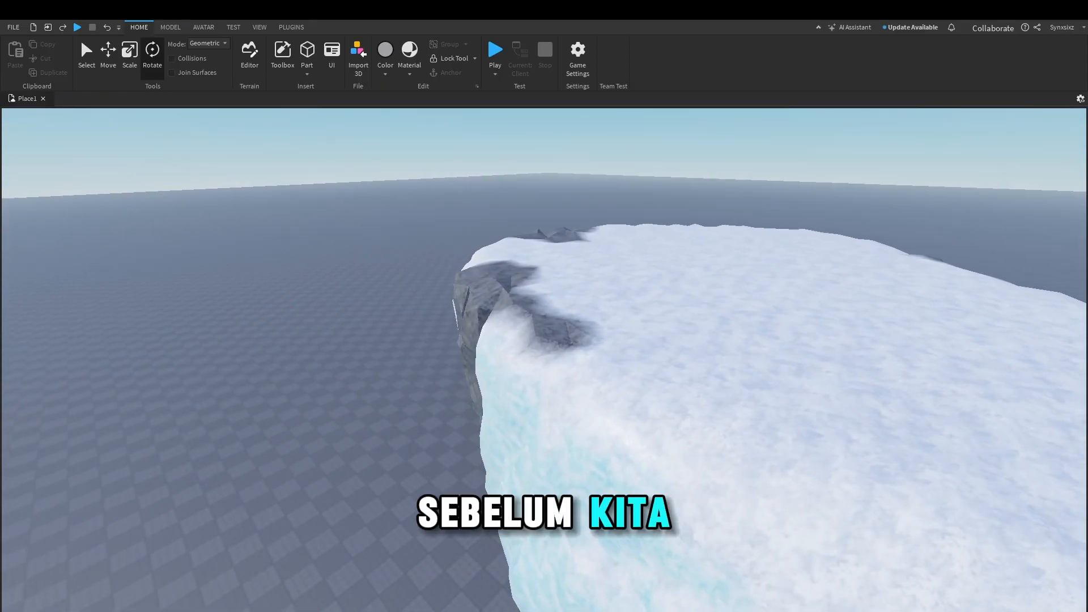
pyautogui.press('s')
pyautogui.moveTo(544, 360); pyautogui.dragTo(626, 329, button='right')
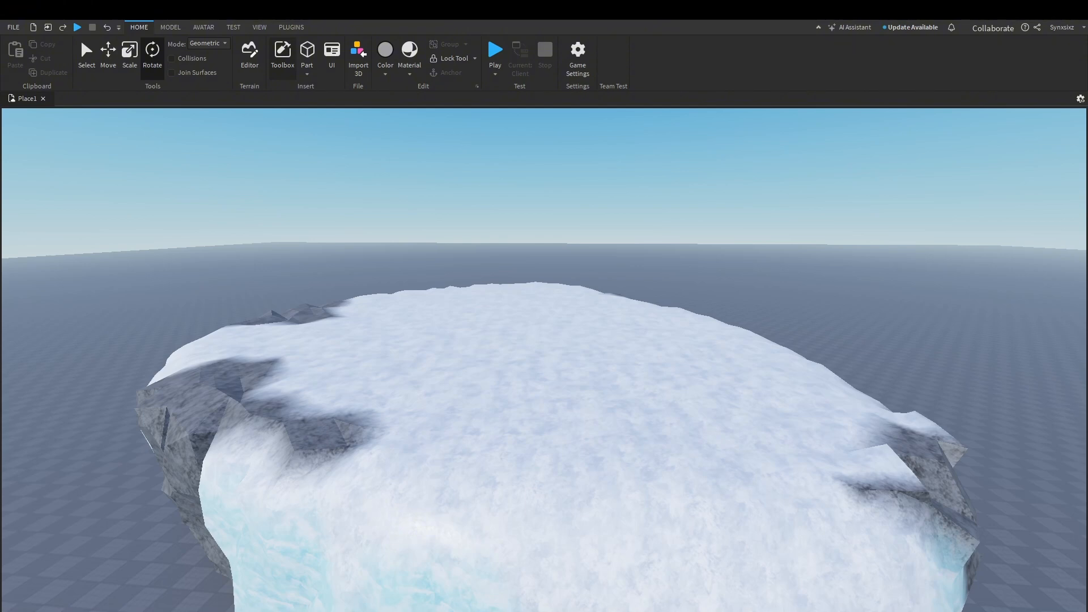
pyautogui.moveTo(544, 361); pyautogui.dragTo(530, 366, button='right')
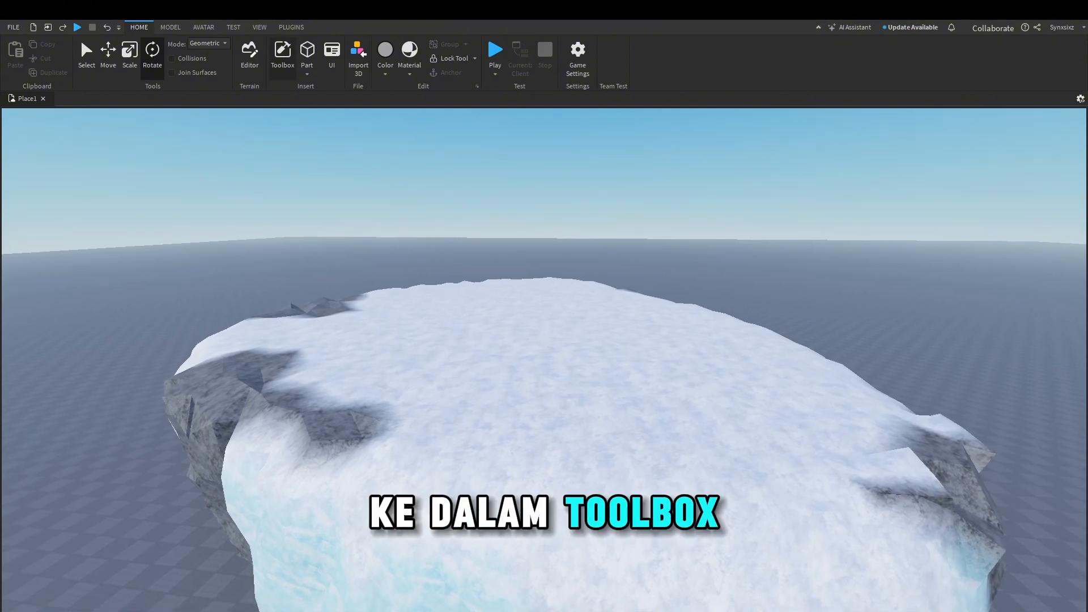
# Step: Open the Toolbox with its model library beside the icy terrain
pyautogui.click(283, 57)
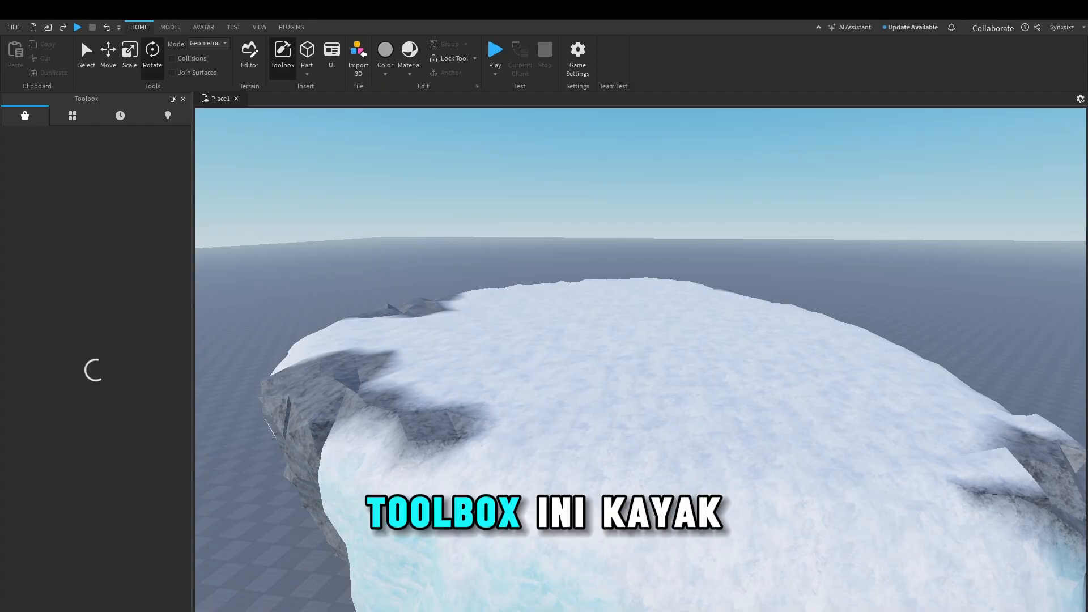
pyautogui.moveTo(641, 360); pyautogui.dragTo(714, 364, button='right')
pyautogui.scroll(-5, 641, 360)
pyautogui.scroll(5, 640, 359)
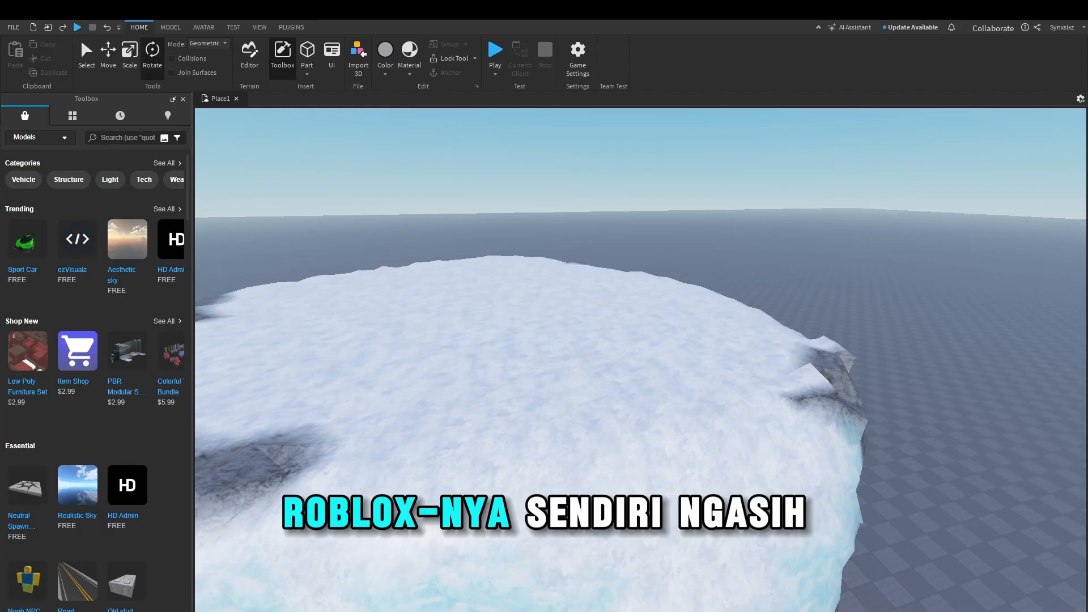
# Step: Browse the free ready-made models in the Toolbox library, such as roads, cars, houses, spawn points and characters
pyautogui.moveTo(567, 340); pyautogui.dragTo(578, 360, button='right')
pyautogui.scroll(-4, 77, 249)
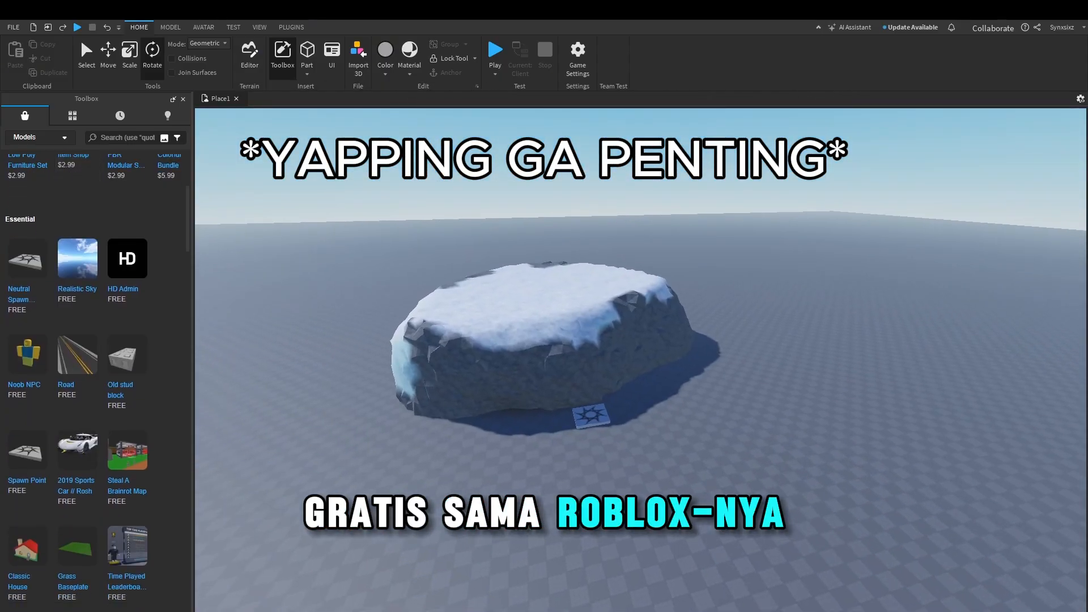
pyautogui.scroll(5, 127, 244)
pyautogui.scroll(-2, 127, 243)
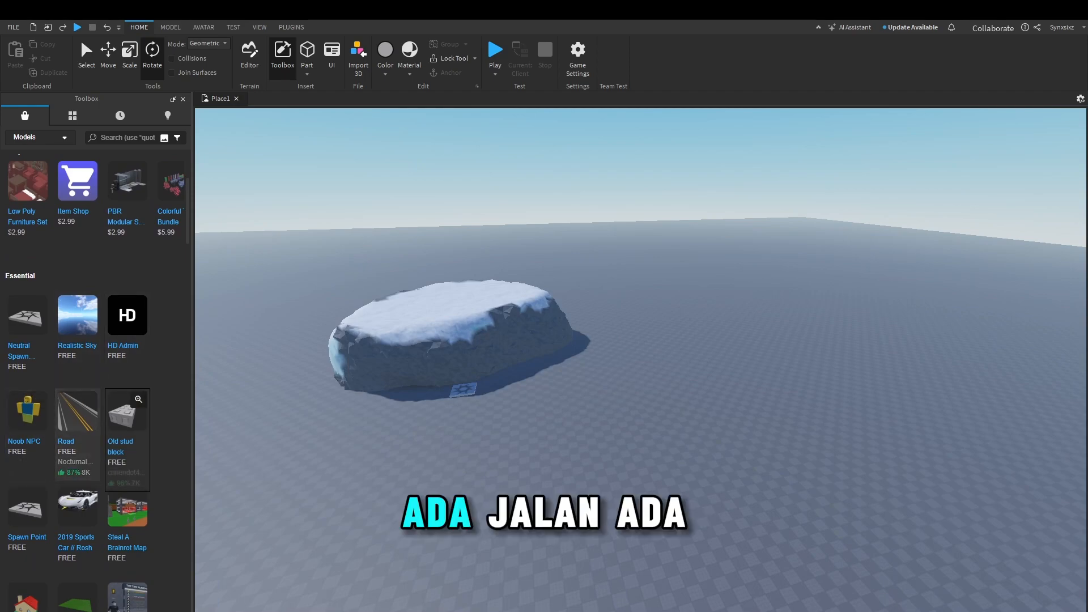
pyautogui.scroll(-1, 127, 419)
pyautogui.scroll(-1, 128, 386)
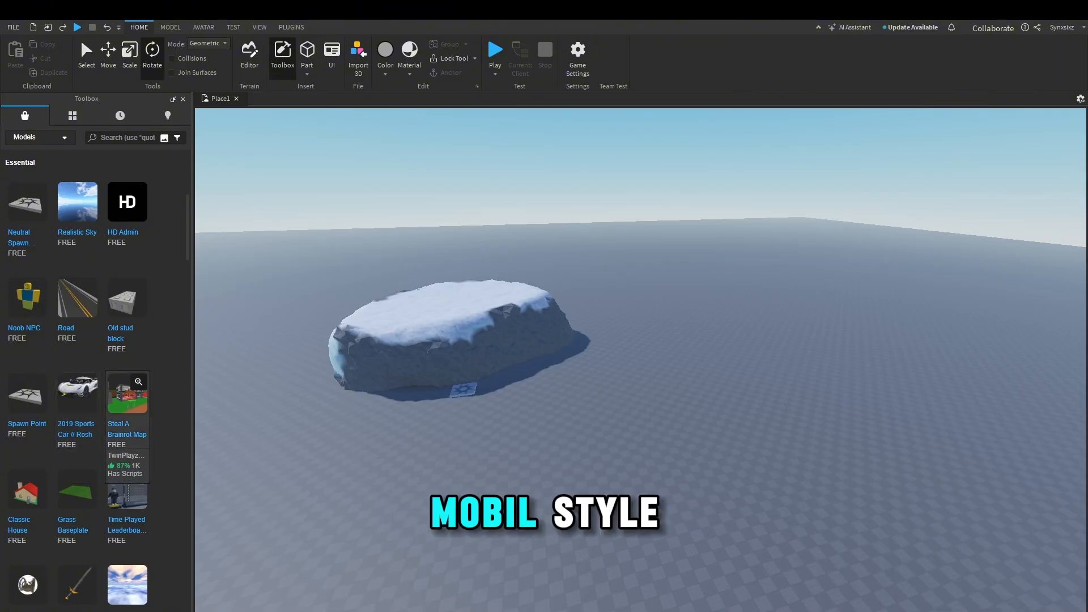
pyautogui.scroll(-1, 127, 369)
pyautogui.scroll(-7, 128, 369)
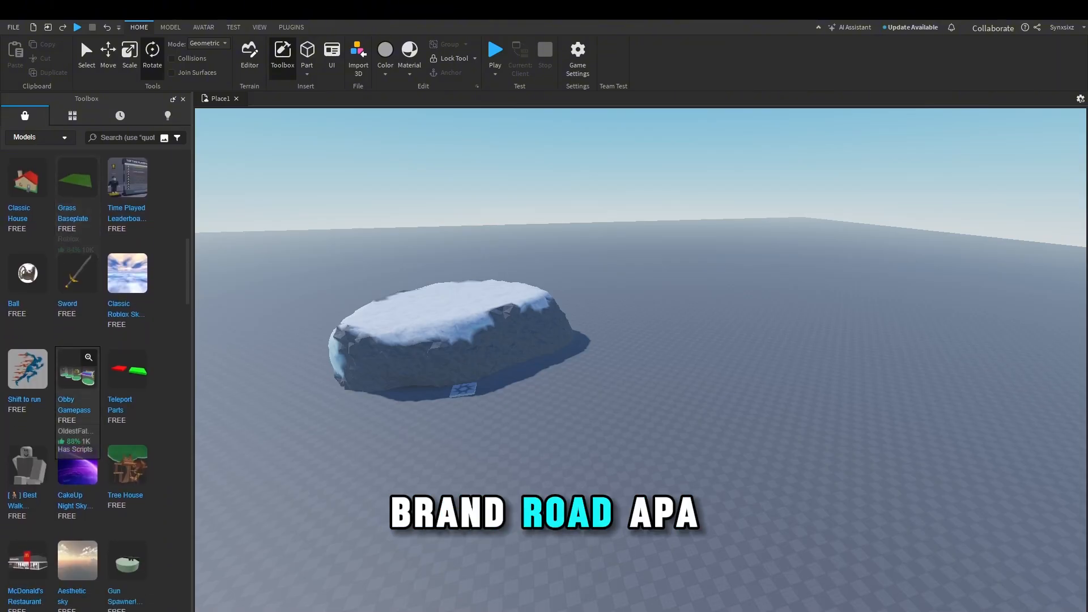
pyautogui.scroll(15, 78, 442)
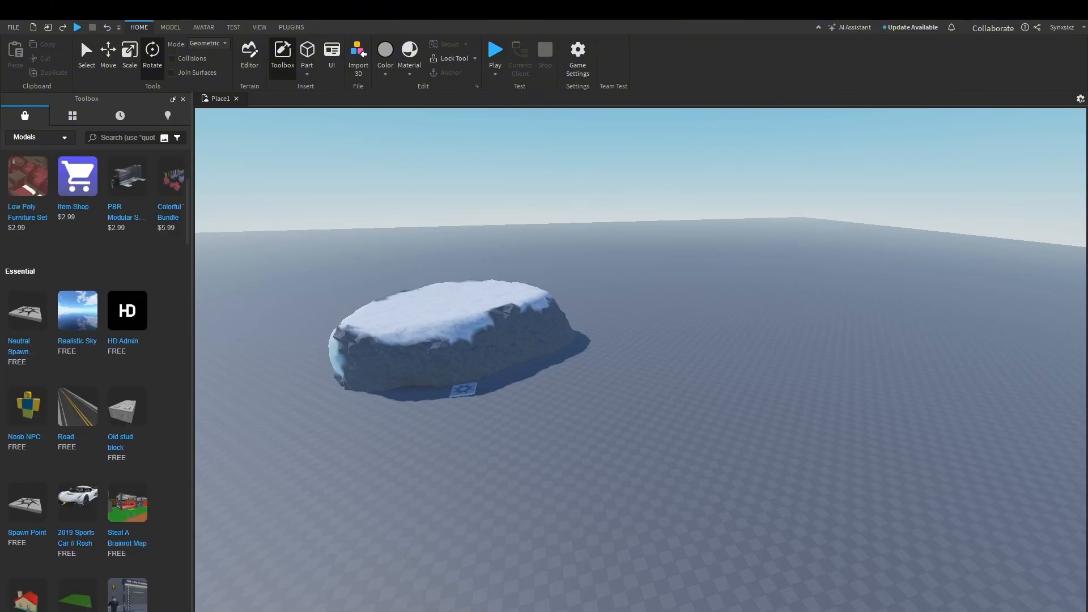
pyautogui.scroll(-20, 128, 488)
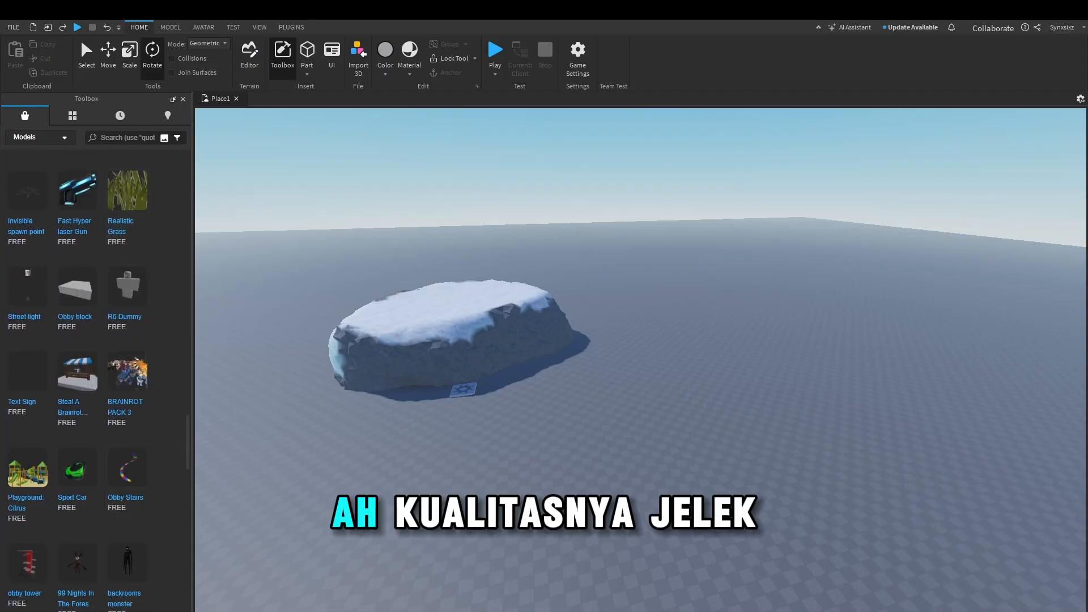
pyautogui.scroll(8, 129, 573)
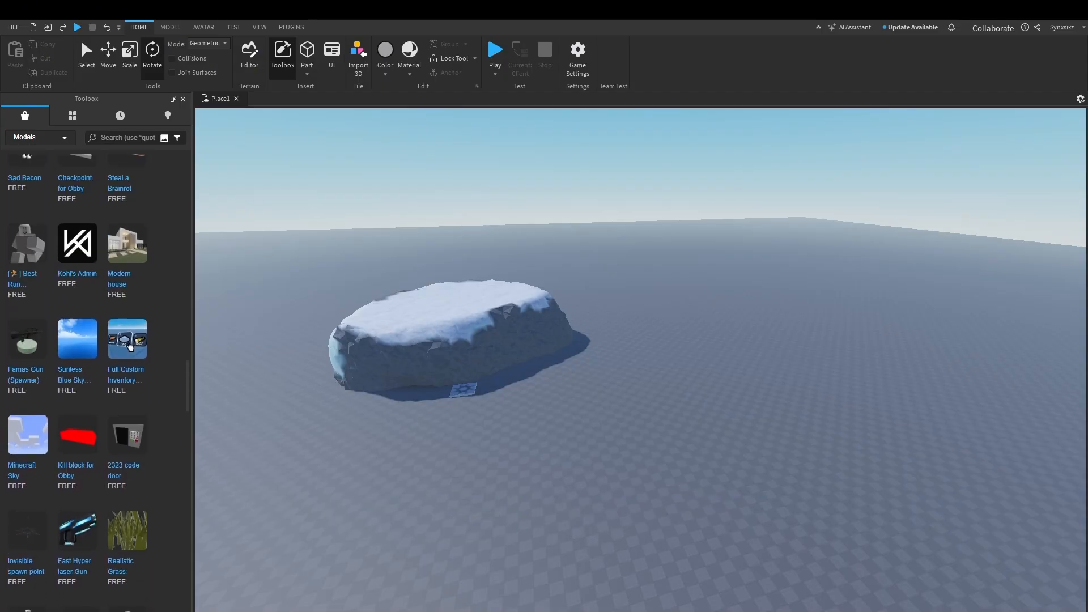
pyautogui.scroll(10, 129, 574)
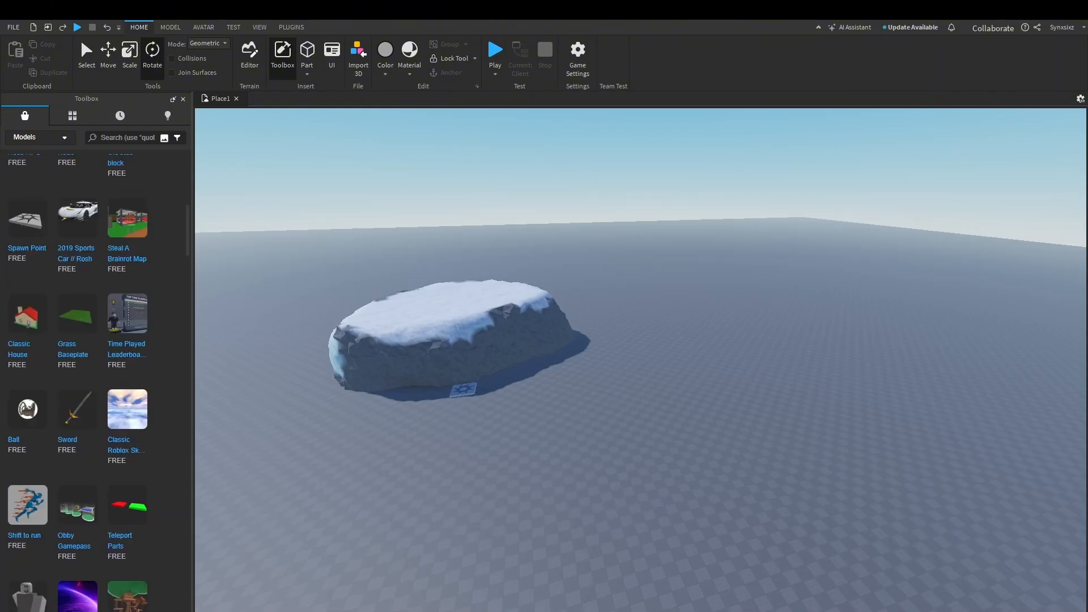
pyautogui.scroll(5, 27, 397)
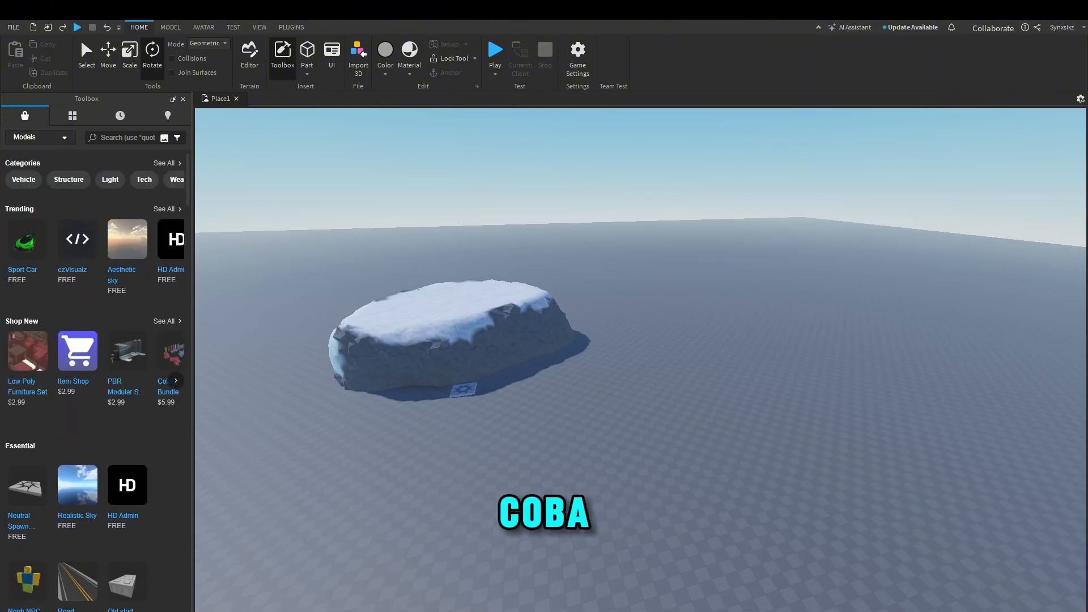
pyautogui.scroll(-2, 78, 482)
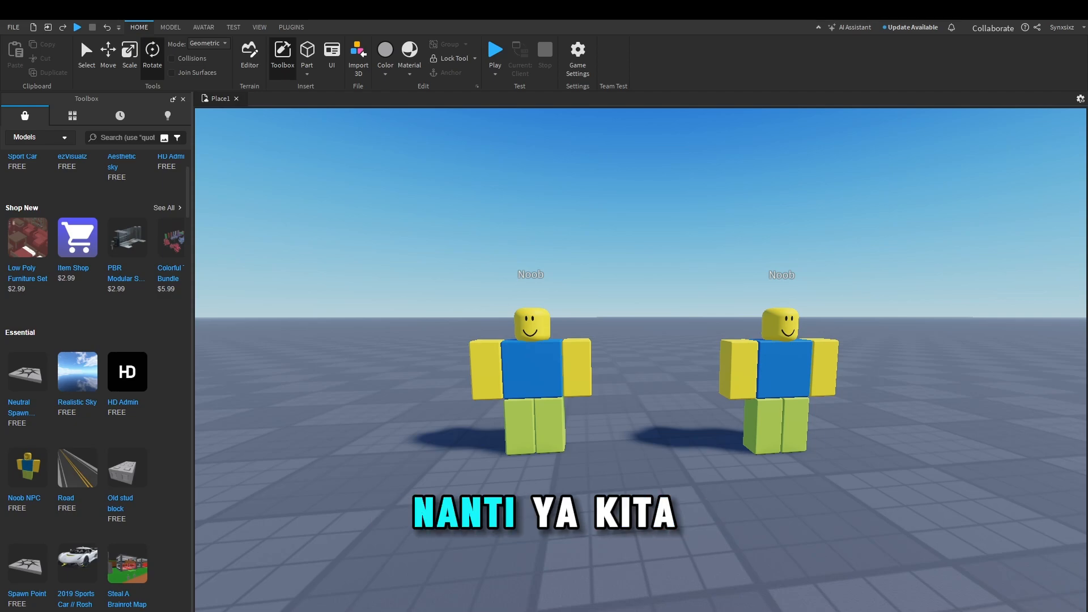
pyautogui.moveTo(560, 404)
pyautogui.mouseDown(button='right')
pyautogui.moveTo(499, 407)
pyautogui.moveTo(558, 413)
pyautogui.mouseUp(button='right')
pyautogui.scroll(3, 546, 409)
pyautogui.scroll(-3, 546, 409)
pyautogui.scroll(3, 553, 407)
pyautogui.scroll(-3, 555, 407)
pyautogui.scroll(3, 556, 407)
pyautogui.scroll(-3, 556, 407)
pyautogui.scroll(2, 556, 406)
pyautogui.scroll(-2, 543, 412)
pyautogui.scroll(3, 543, 412)
pyautogui.scroll(-3, 549, 414)
# Step: Select a Noob character and slide it sideways across the baseplate with the Move tool
pyautogui.moveTo(548, 414); pyautogui.dragTo(565, 424)
pyautogui.moveTo(565, 424); pyautogui.dragTo(560, 422, button='right')
pyautogui.click(560, 422)
pyautogui.hotkey('ctrl', '2')
pyautogui.moveTo(635, 375); pyautogui.dragTo(737, 374)
pyautogui.moveTo(668, 393); pyautogui.dragTo(671, 397)
pyautogui.moveTo(671, 397); pyautogui.dragTo(731, 403, button='right')
pyautogui.scroll(3, 640, 408)
# Step: Reposition the Noob character freely on the baseplate, leaving the two Noobs well apart, and deselect it
pyautogui.click(605, 433)
pyautogui.scroll(-3, 605, 433)
pyautogui.moveTo(604, 433); pyautogui.dragTo(603, 442, button='right')
pyautogui.moveTo(603, 433); pyautogui.dragTo(647, 468)
pyautogui.moveTo(634, 442); pyautogui.dragTo(648, 467, button='right')
pyautogui.moveTo(647, 467); pyautogui.dragTo(727, 395)
pyautogui.moveTo(647, 468); pyautogui.dragTo(629, 451, button='right')
pyautogui.moveTo(728, 395); pyautogui.dragTo(713, 379)
pyautogui.moveTo(405, 352); pyautogui.dragTo(369, 352)
pyautogui.moveTo(391, 329); pyautogui.dragTo(369, 345, button='right')
pyautogui.moveTo(369, 352); pyautogui.dragTo(370, 353)
pyautogui.moveTo(374, 346); pyautogui.dragTo(437, 340)
pyautogui.click(544, 362)
pyautogui.moveTo(544, 363); pyautogui.dragTo(499, 354, button='right')
pyautogui.scroll(2, 663, 356)
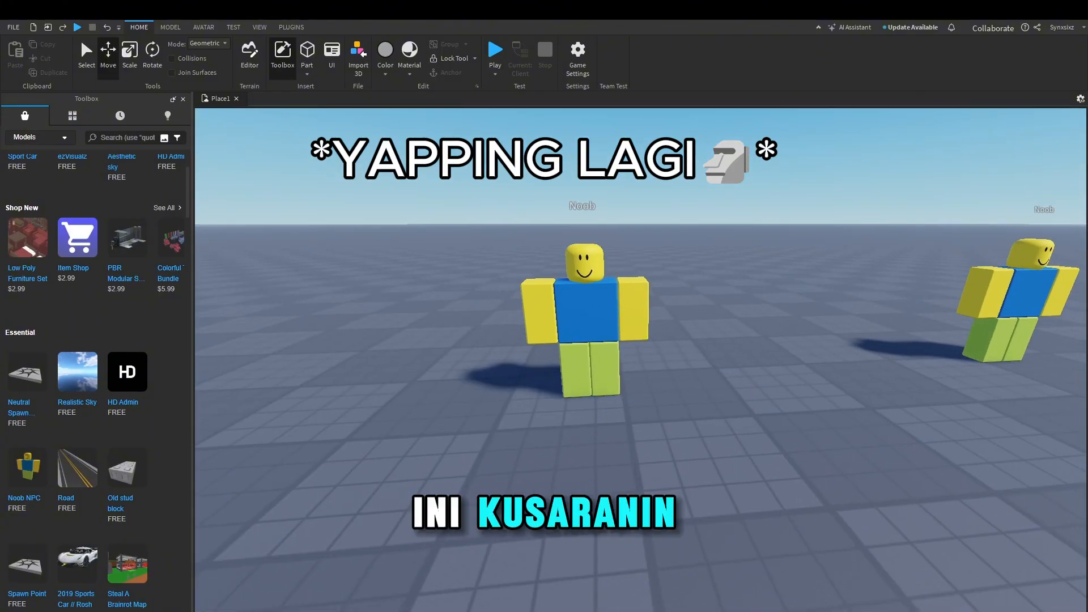
# Step: Look through the Toolbox's user-made models, checking the creator, rating and script label on their cards
pyautogui.scroll(-15, 130, 352)
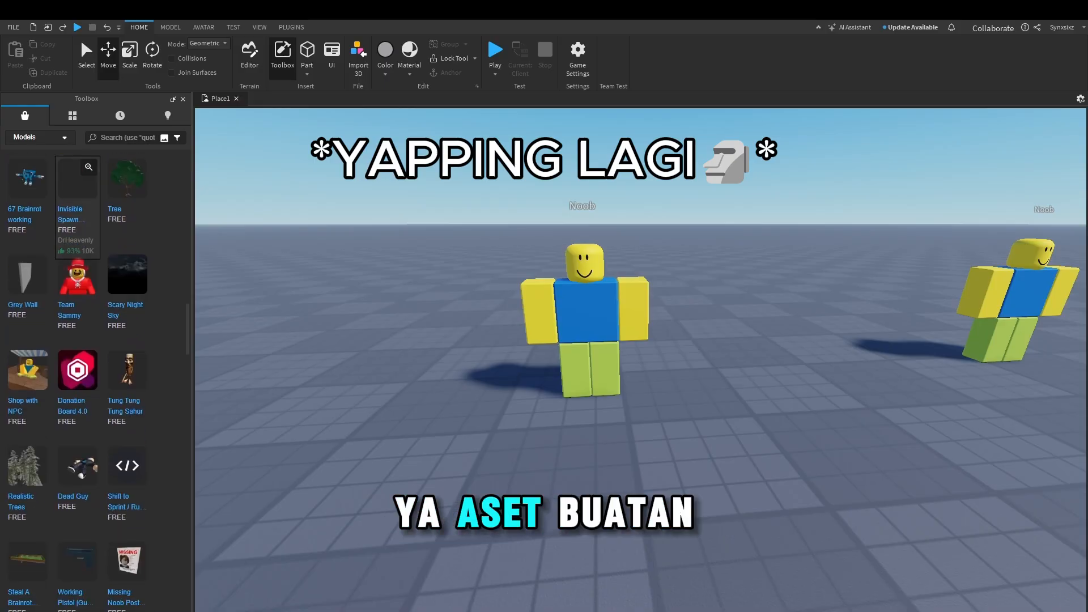
pyautogui.scroll(-10, 129, 352)
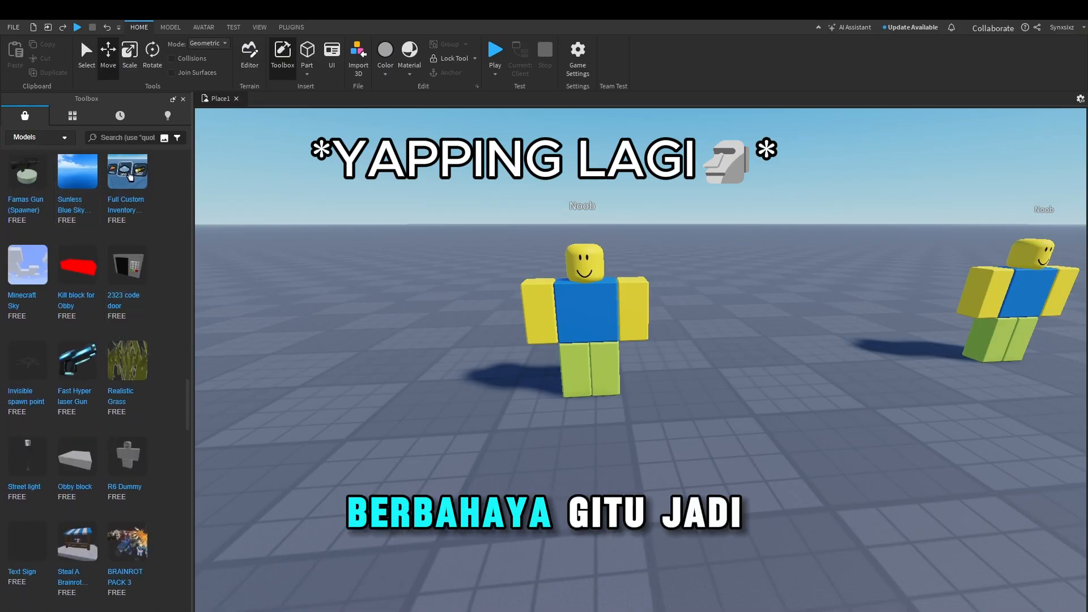
pyautogui.scroll(15, 128, 600)
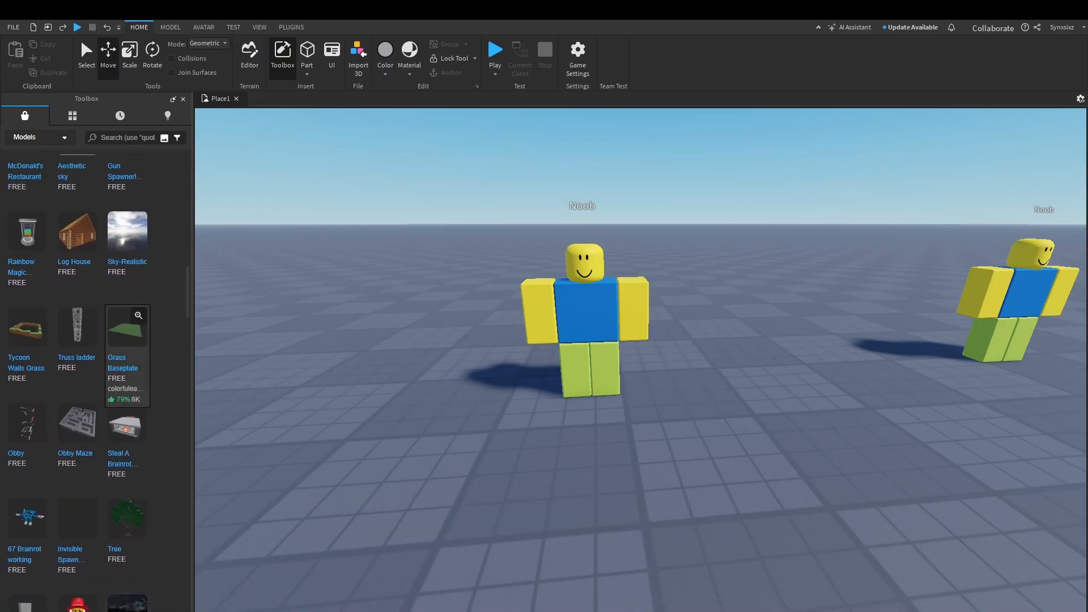
pyautogui.scroll(15, 128, 600)
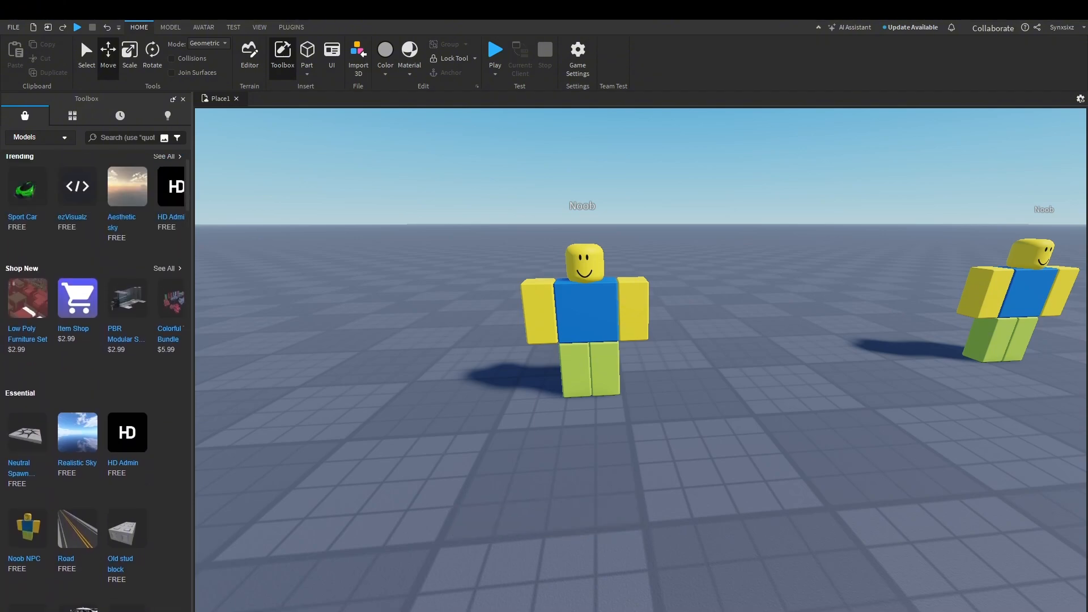
pyautogui.scroll(-6, 77, 340)
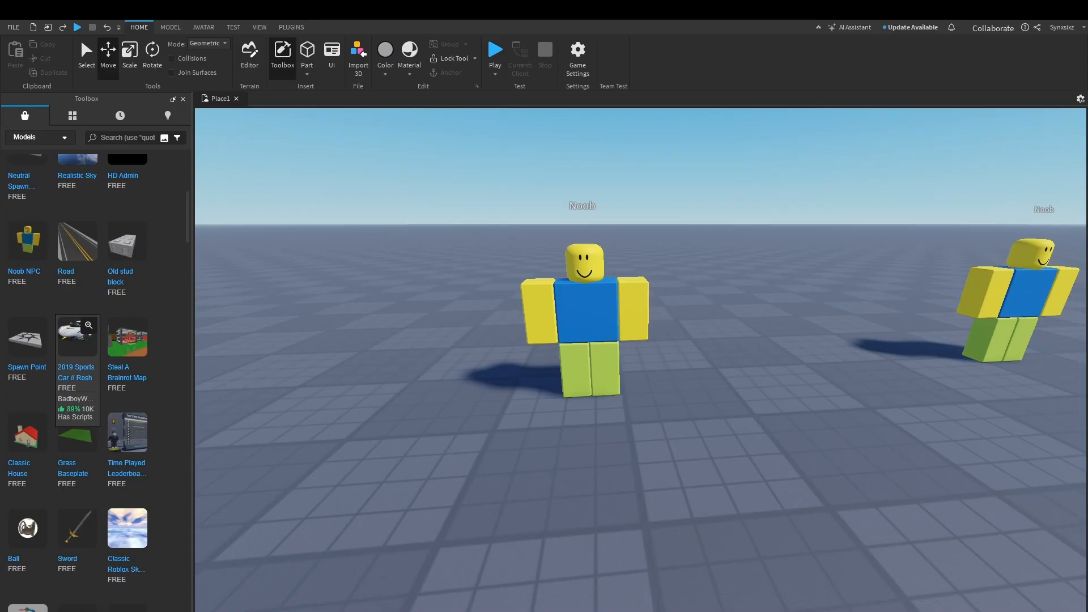
pyautogui.scroll(-1, 77, 340)
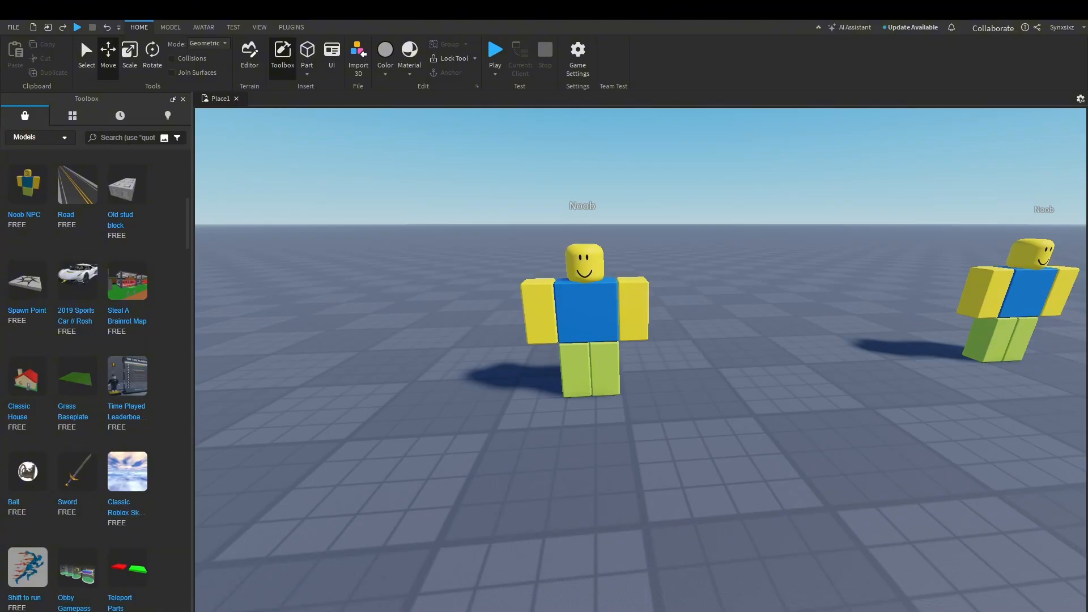
# Step: Reposition the left-hand Noob character slightly on the baseplate
pyautogui.press('s')
pyautogui.moveTo(453, 362)
pyautogui.mouseDown(button='right')
pyautogui.moveTo(455, 352)
pyautogui.moveTo(510, 340)
pyautogui.moveTo(465, 340)
pyautogui.mouseUp(button='right')
pyautogui.press('w')
pyautogui.press('a')
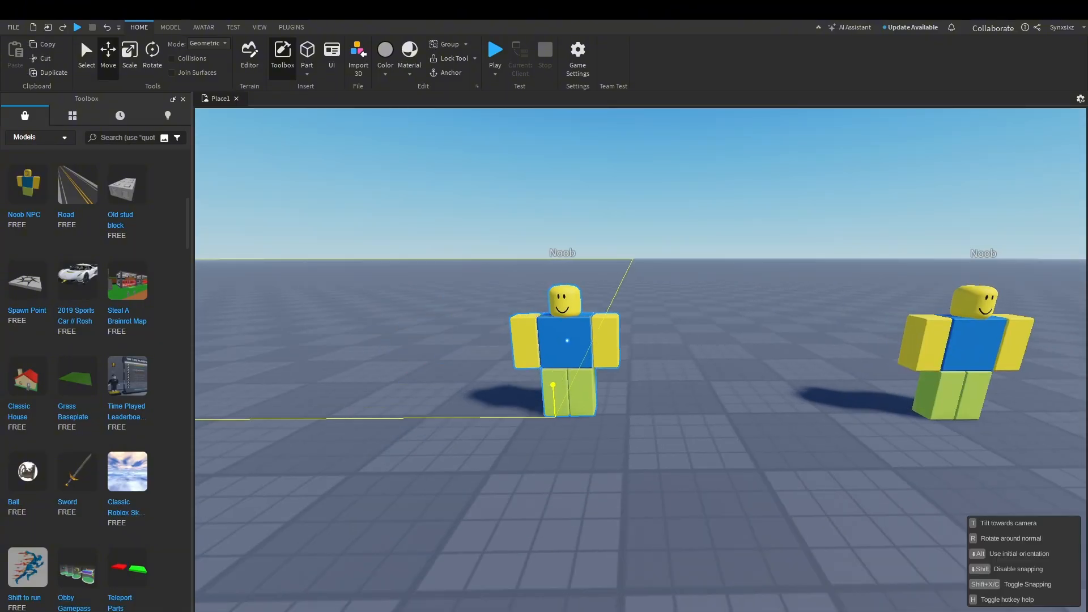
pyautogui.scroll(-5, 77, 295)
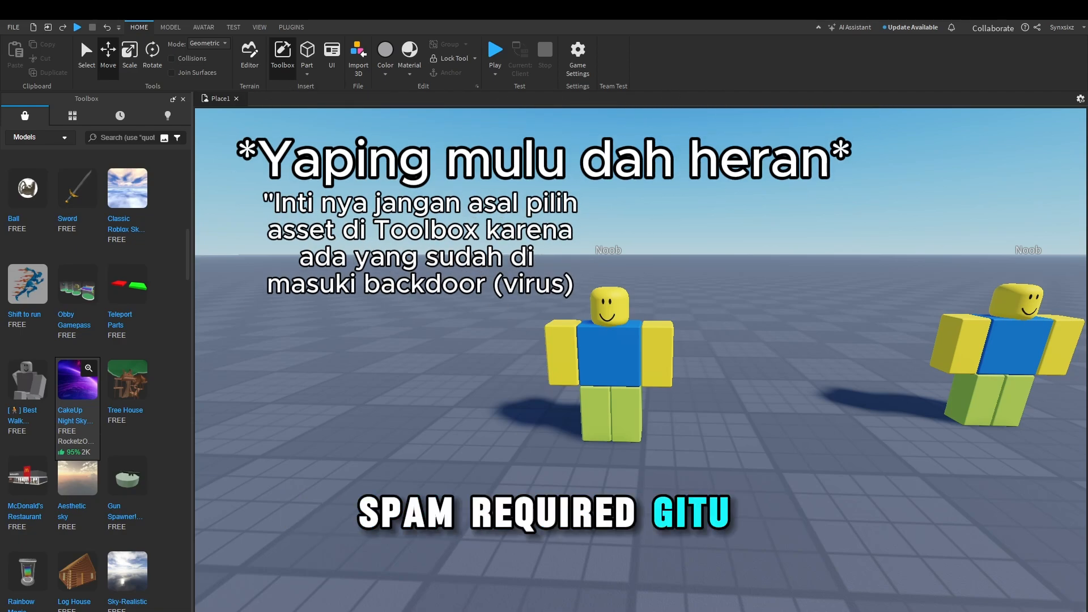
# Step: Move one Noob character closer to the other on the baseplate
pyautogui.moveTo(641, 363); pyautogui.dragTo(643, 322, button='right')
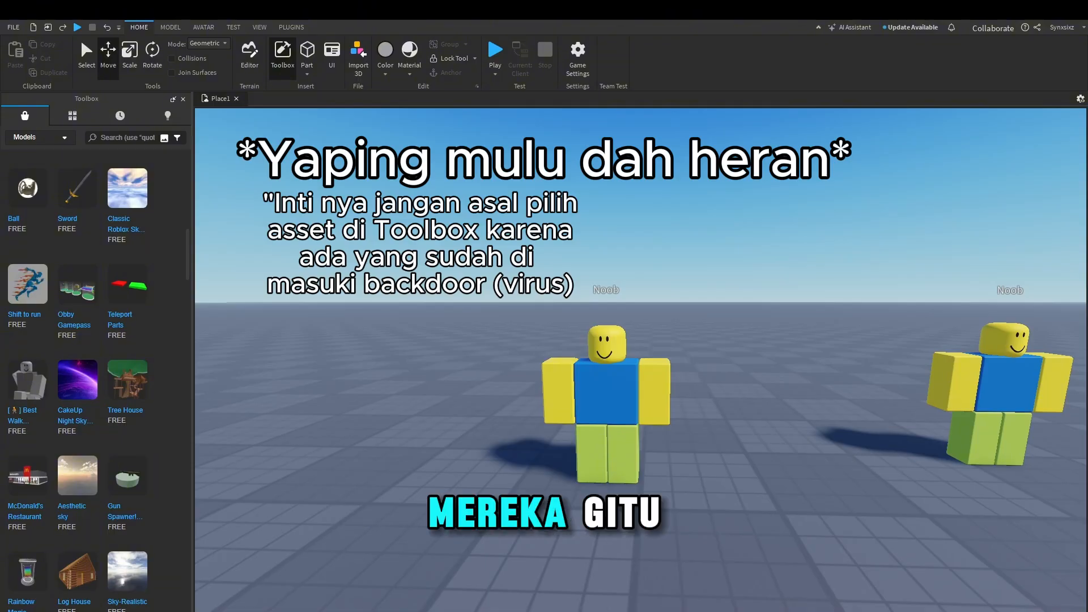
pyautogui.moveTo(591, 397); pyautogui.dragTo(627, 388, button='right')
pyautogui.moveTo(590, 407); pyautogui.dragTo(723, 398)
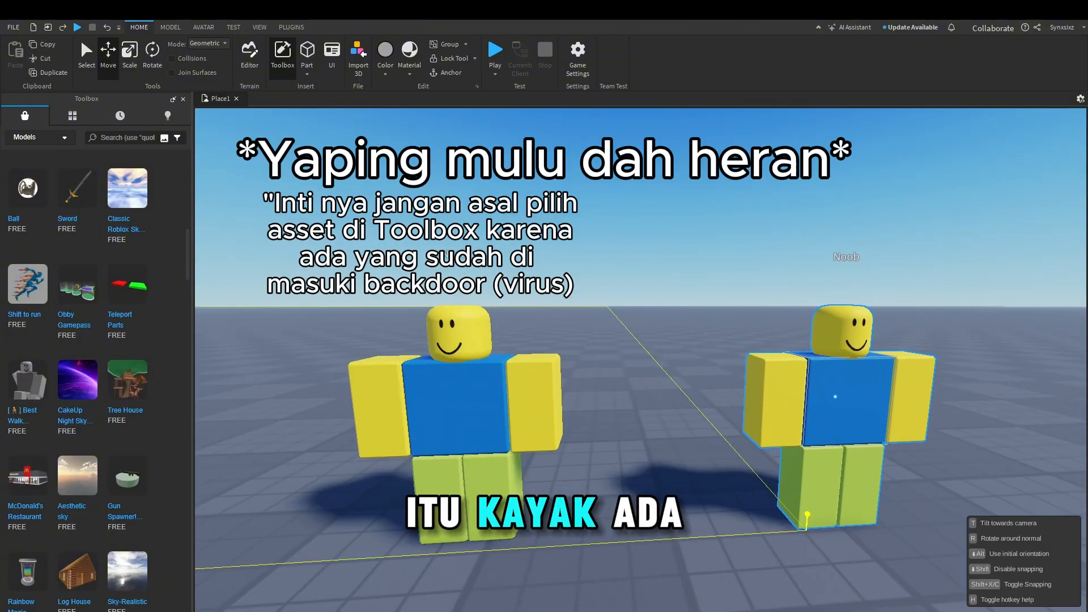
pyautogui.moveTo(641, 362); pyautogui.dragTo(618, 363, button='right')
pyautogui.press('s')
# Step: Examine the details of Toolbox models such as Truss ladder, 2019 Sports Car and Classic House, including creator, rating and scripts
pyautogui.scroll(-3, 128, 238)
pyautogui.scroll(-2, 127, 238)
pyautogui.scroll(-6, 77, 382)
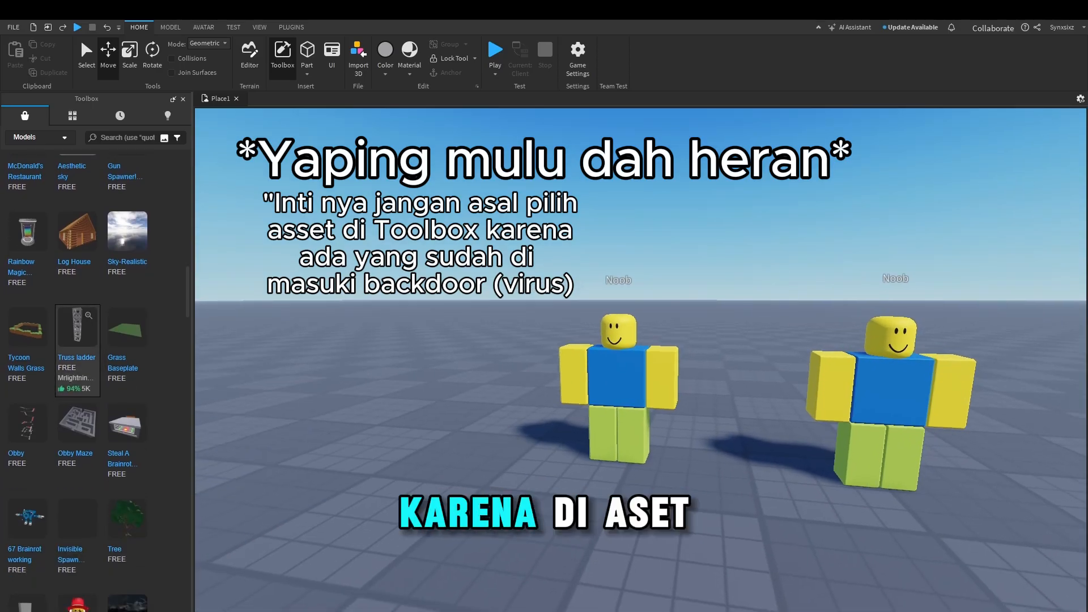
pyautogui.scroll(15, 78, 238)
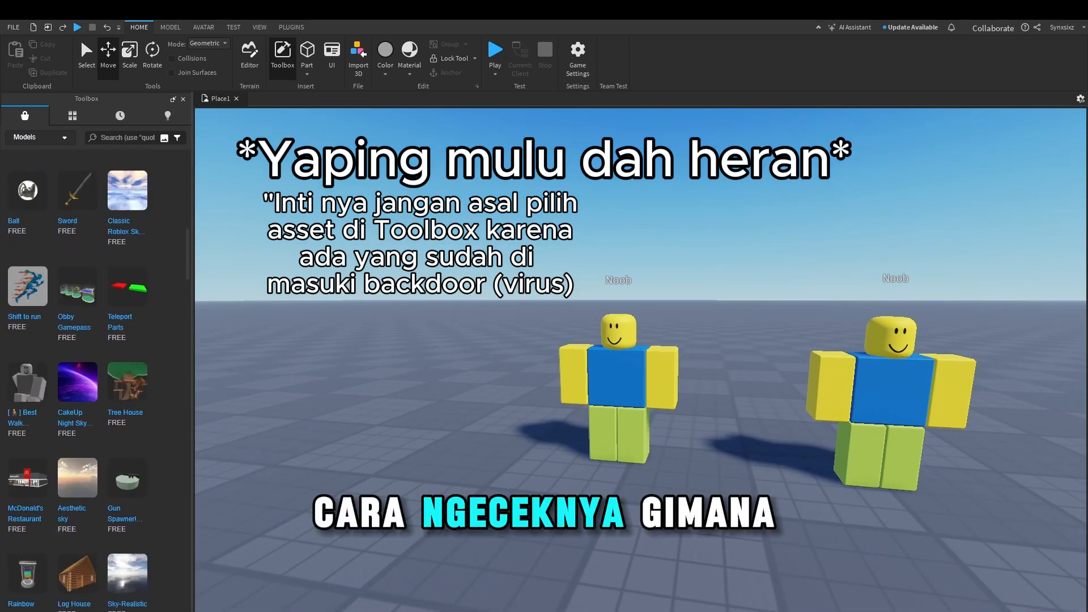
pyautogui.scroll(-6, 78, 368)
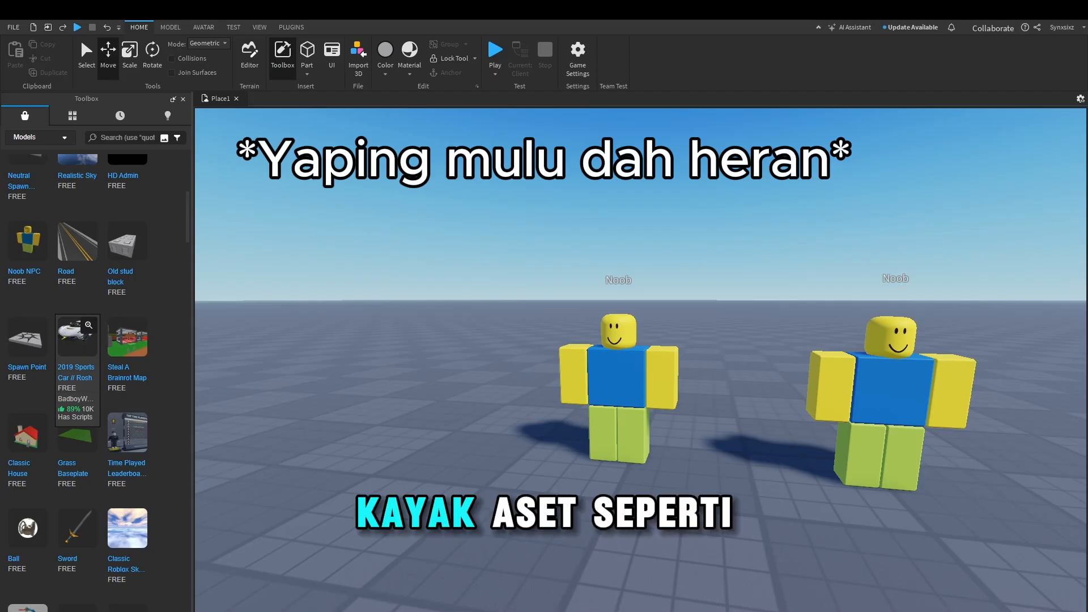
pyautogui.moveTo(544, 340)
pyautogui.mouseDown(button='right')
pyautogui.moveTo(572, 343)
pyautogui.moveTo(462, 354)
pyautogui.mouseUp(button='right')
pyautogui.scroll(-2, 640, 360)
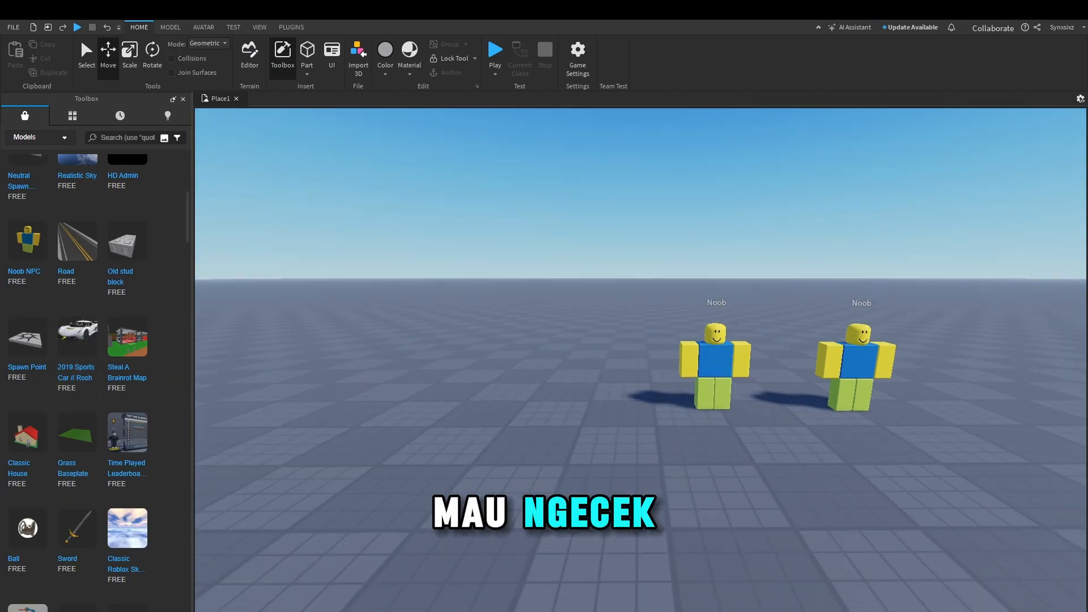
pyautogui.scroll(1, 641, 360)
pyautogui.moveTo(641, 360); pyautogui.dragTo(703, 340, button='right')
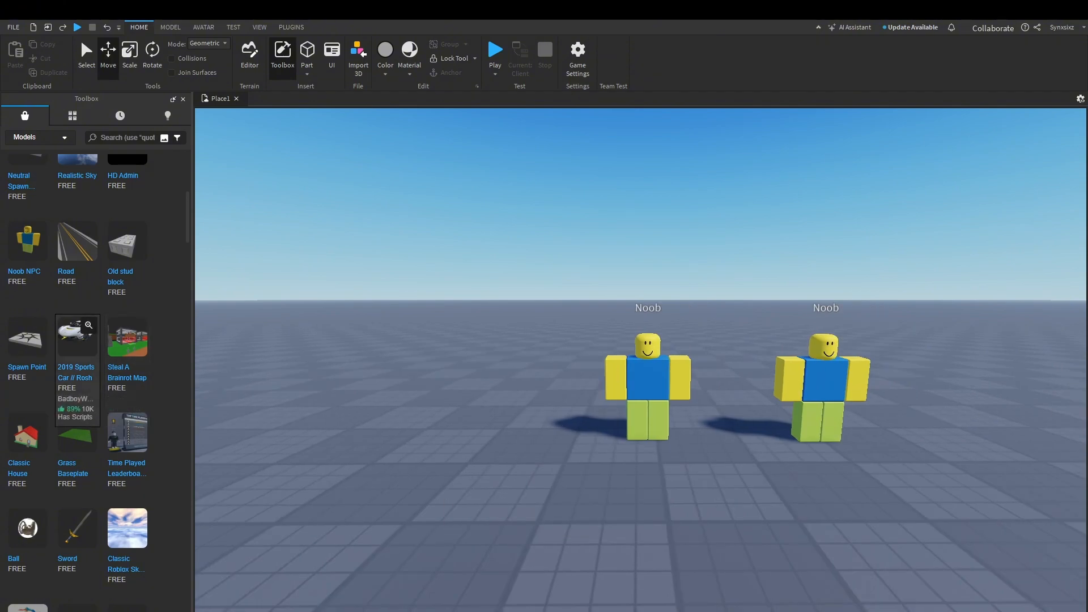
pyautogui.scroll(-1, 34, 397)
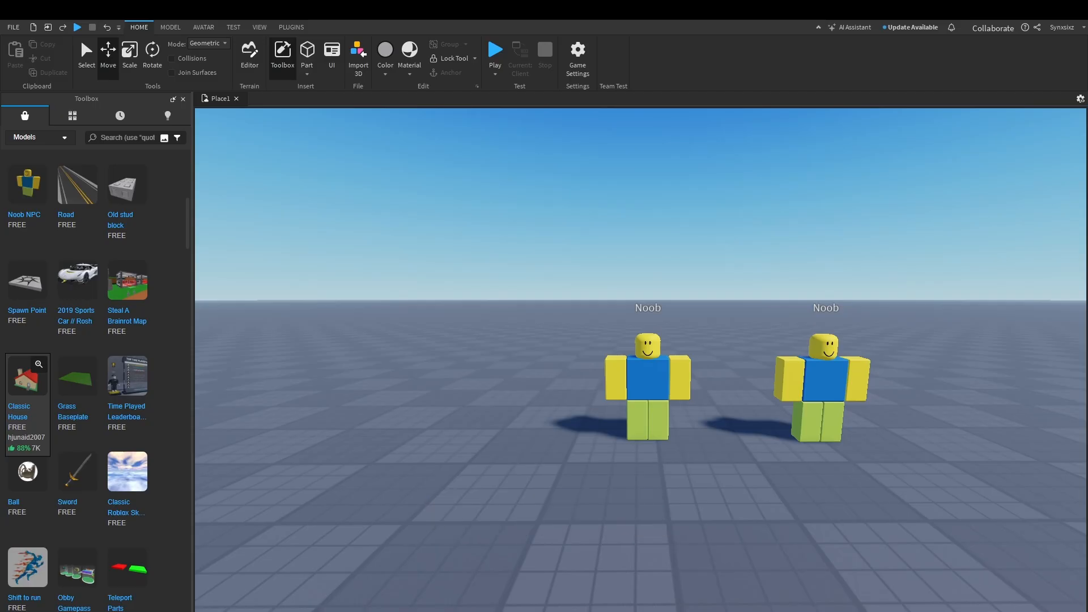
pyautogui.moveTo(128, 376)
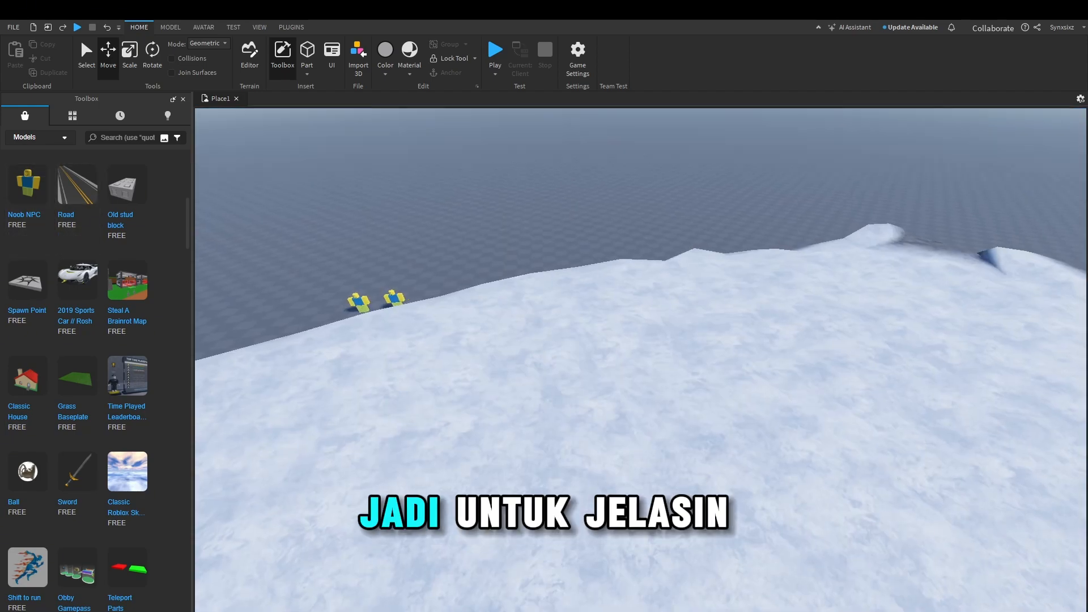
# Step: Insert a block part on the baseplate beside the Noob characters and scale it into a wide, flat slab
pyautogui.press('w')
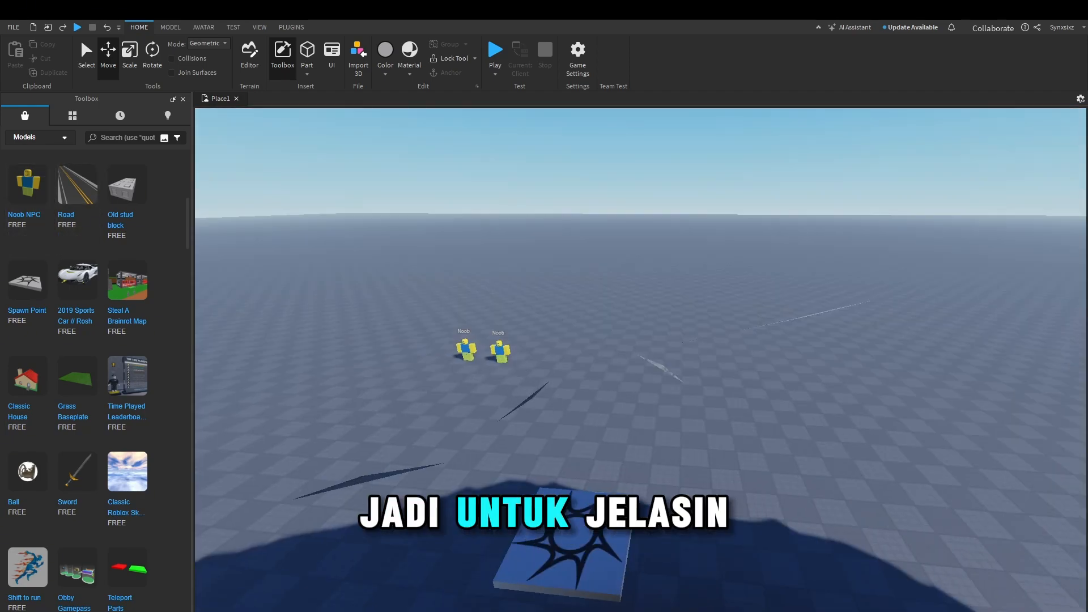
pyautogui.press('w')
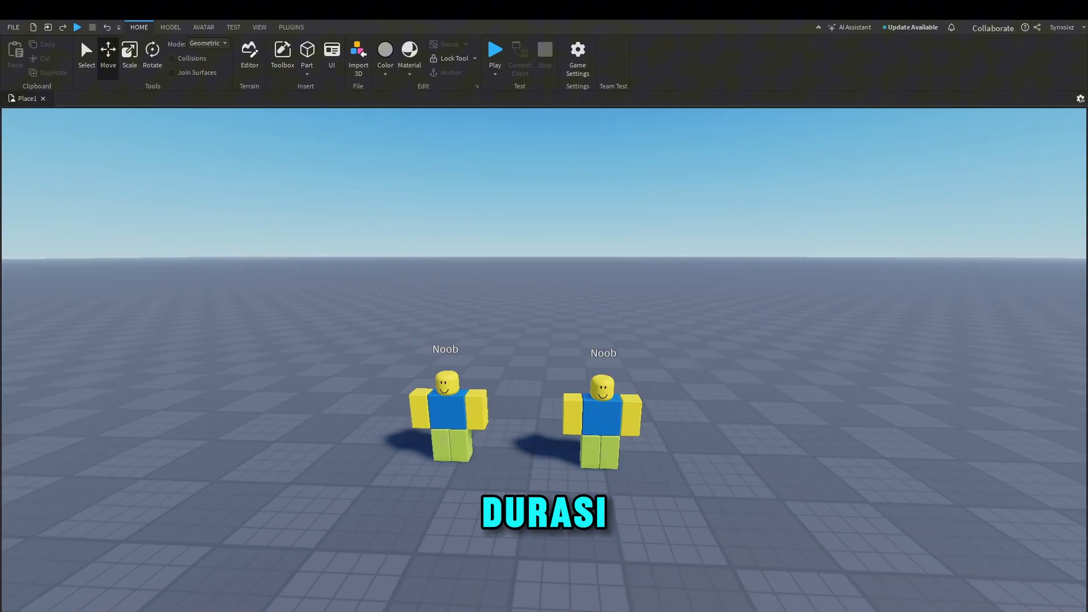
pyautogui.moveTo(544, 340); pyautogui.dragTo(455, 388, button='right')
pyautogui.press('w')
pyautogui.press('s')
pyautogui.press('w')
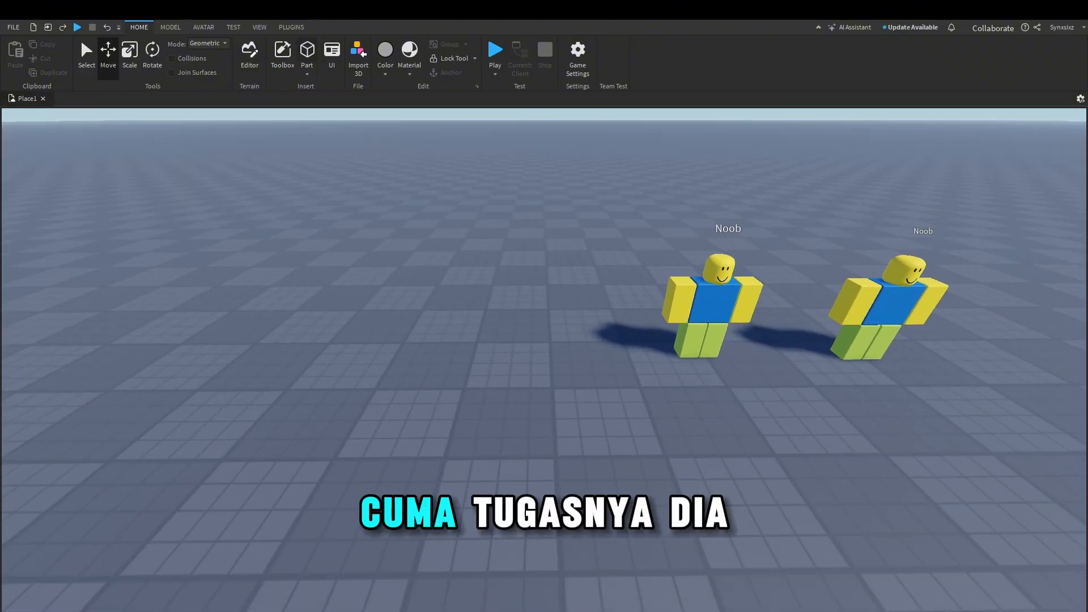
pyautogui.click(307, 52)
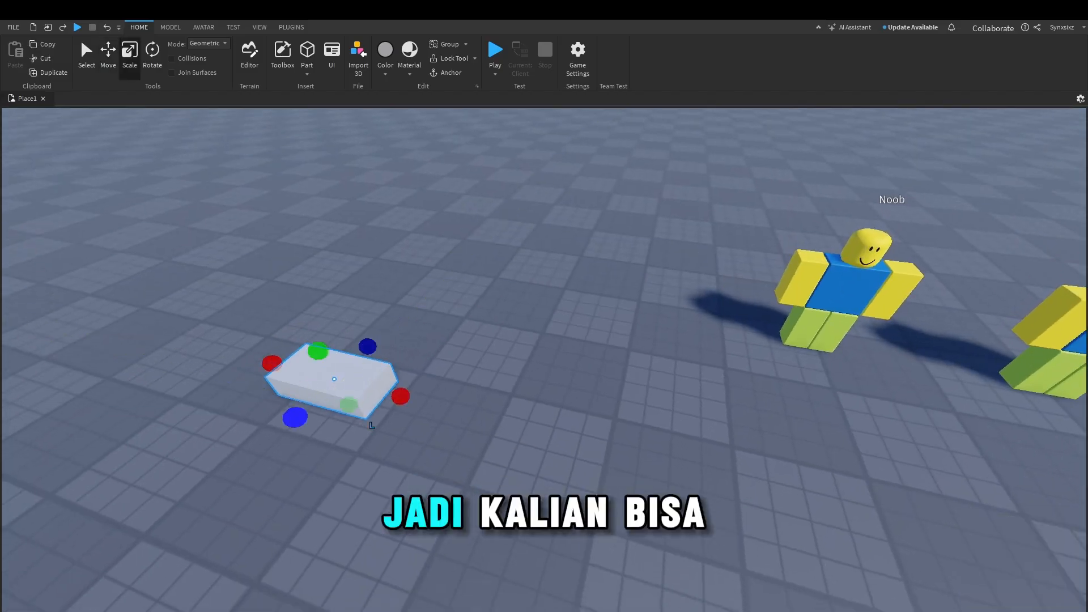
pyautogui.moveTo(366, 347); pyautogui.dragTo(479, 306)
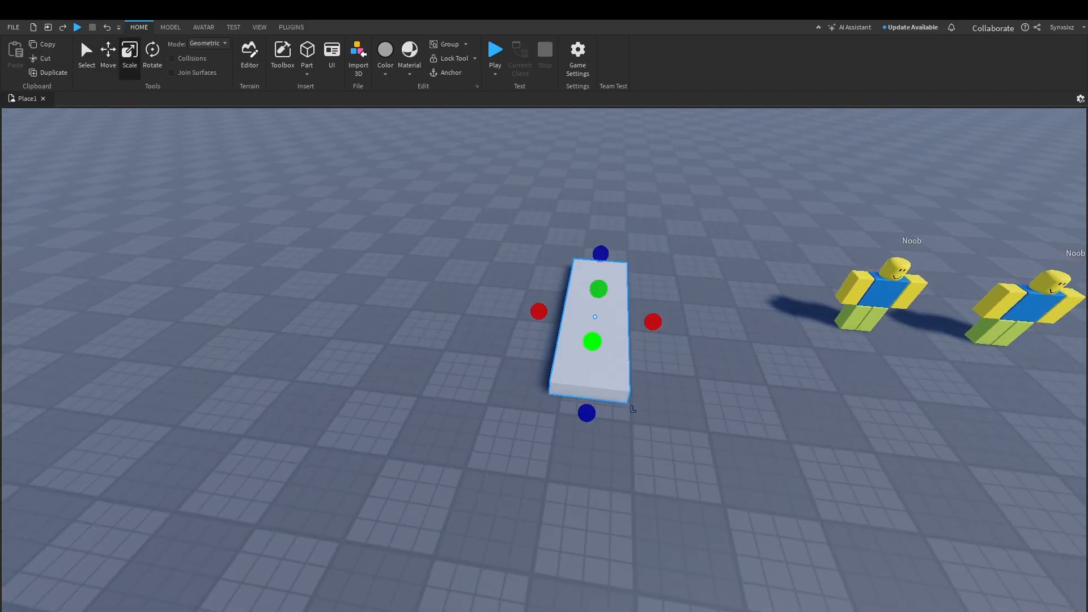
pyautogui.moveTo(537, 308); pyautogui.dragTo(350, 293)
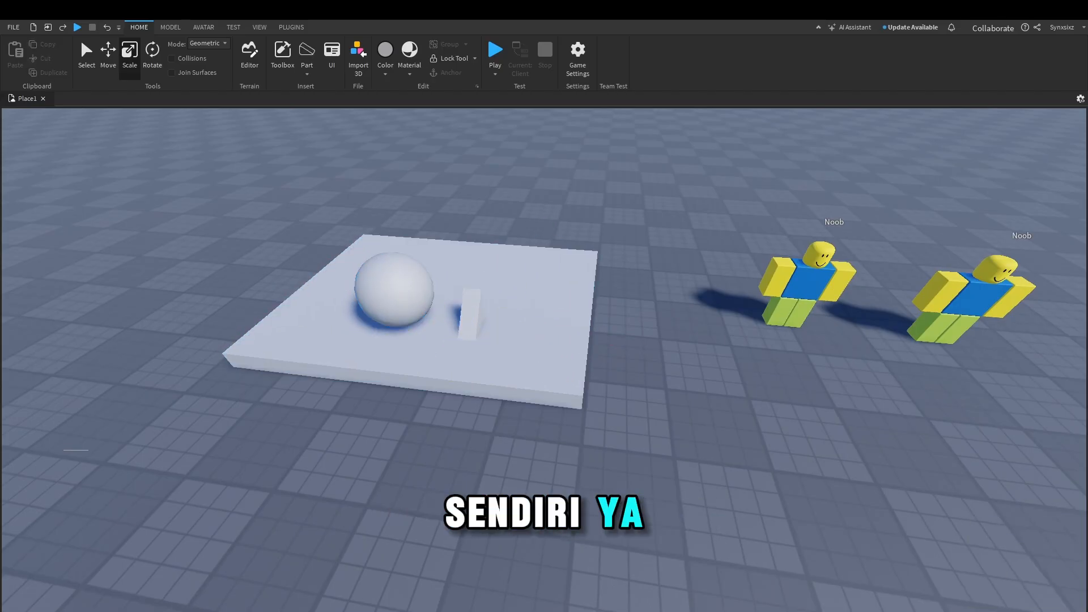
# Step: Select the slab, sphere and wedge together and delete them
pyautogui.moveTo(90, 188); pyautogui.dragTo(587, 415)
pyautogui.press('Delete')
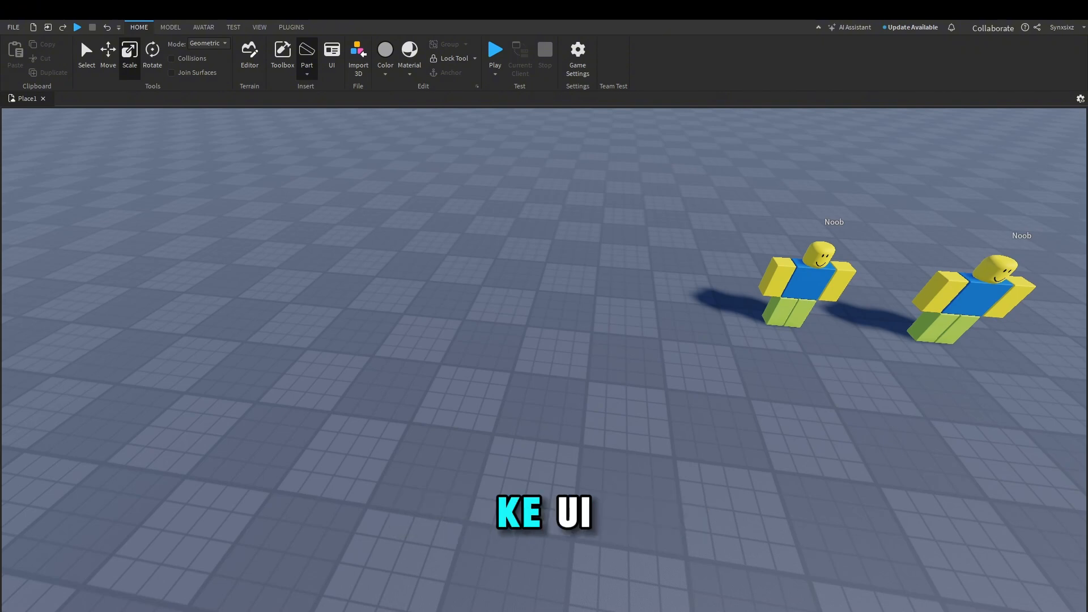
pyautogui.click(306, 53)
pyautogui.press('Delete')
pyautogui.click(332, 54)
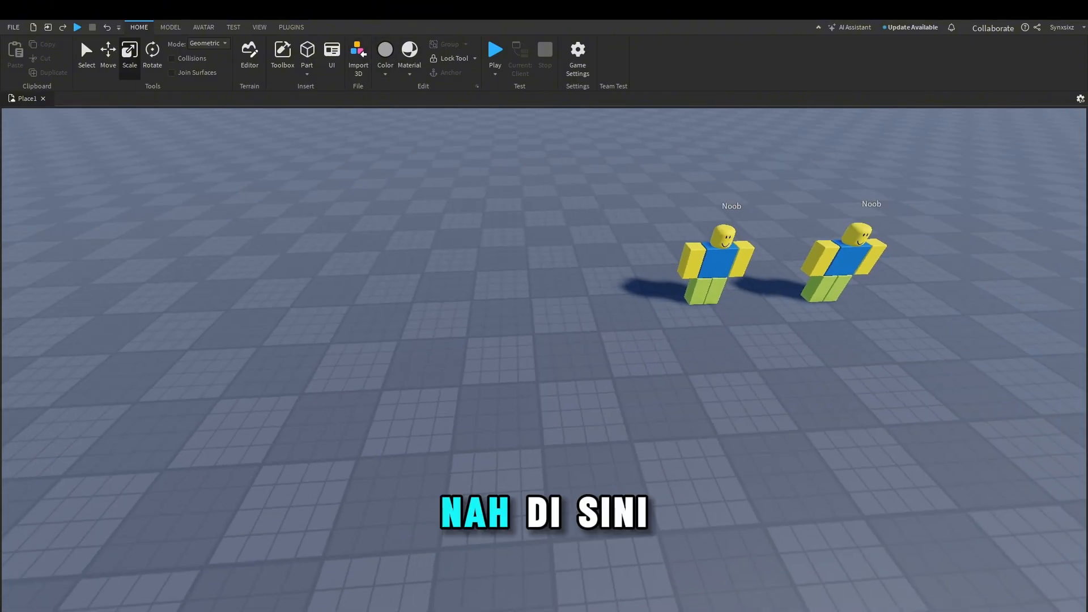
# Step: Insert a block part on the baseplate and stretch it lengthwise by about 6.8 studs into a flat slab
pyautogui.click(306, 54)
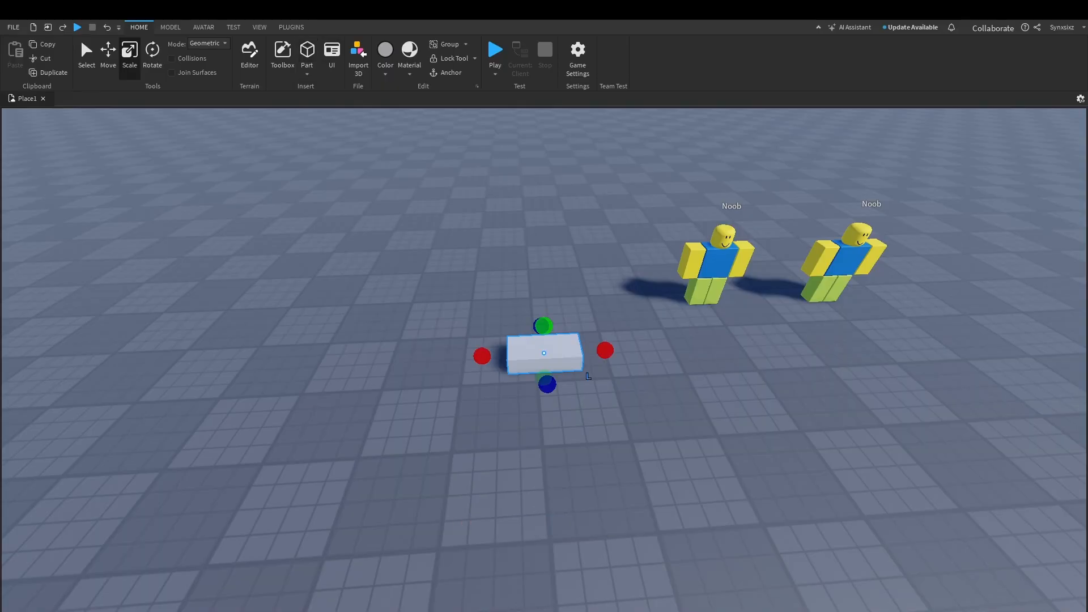
pyautogui.moveTo(498, 294); pyautogui.dragTo(534, 235)
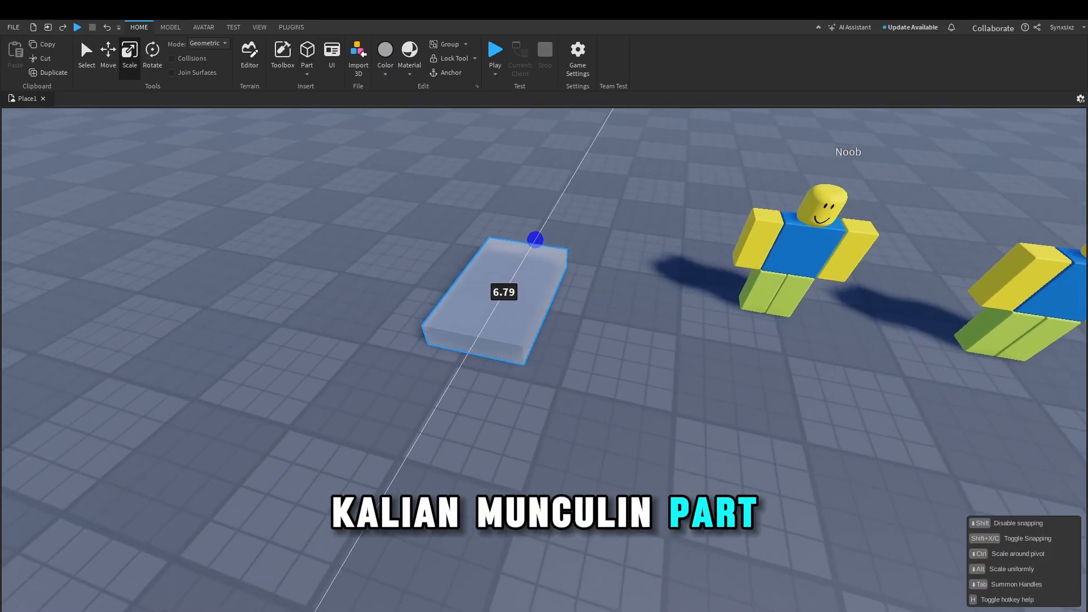
pyautogui.scroll(-2, 544, 340)
pyautogui.moveTo(544, 340); pyautogui.dragTo(600, 340, button='right')
pyautogui.scroll(5, 545, 340)
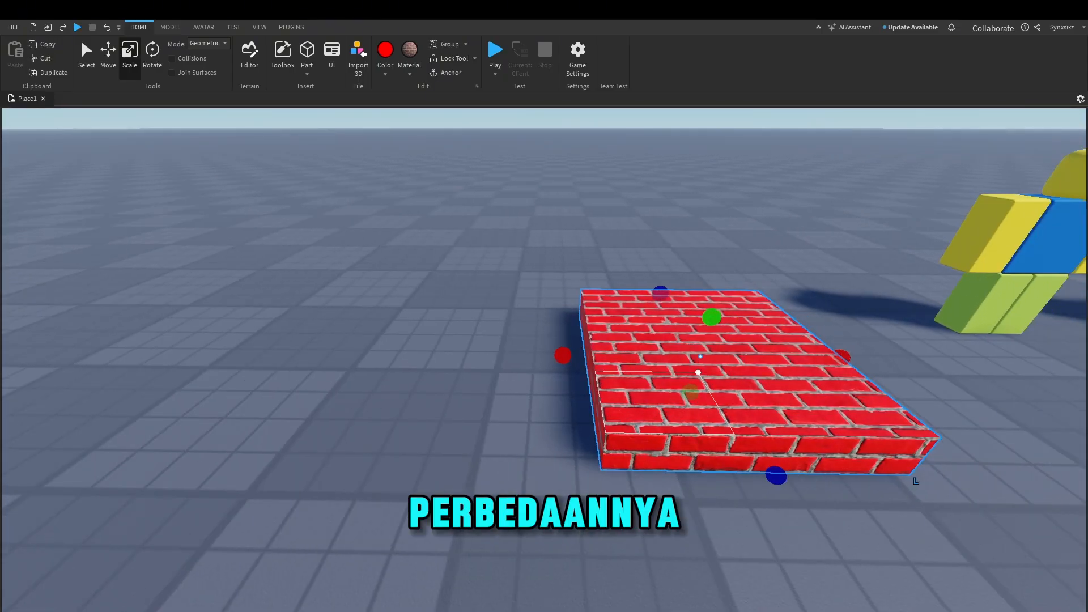
# Step: Raise the red brick slab off the baseplate, duplicate it, and place the two slabs side by side with a small gap
pyautogui.hotkey('ctrl', '2')
pyautogui.moveTo(728, 250); pyautogui.dragTo(646, 234)
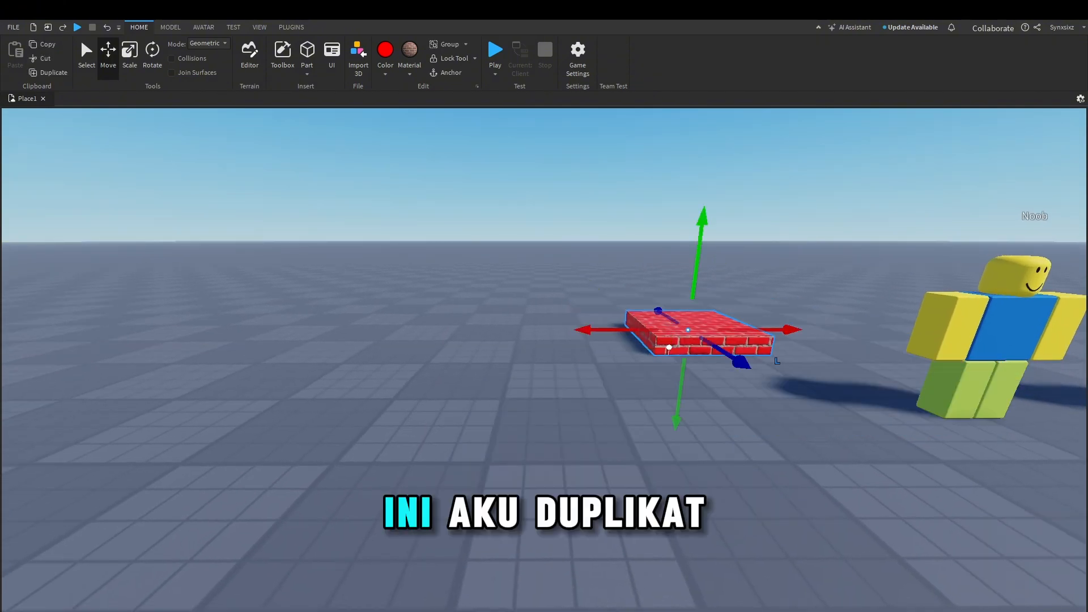
pyautogui.moveTo(701, 241); pyautogui.dragTo(704, 211)
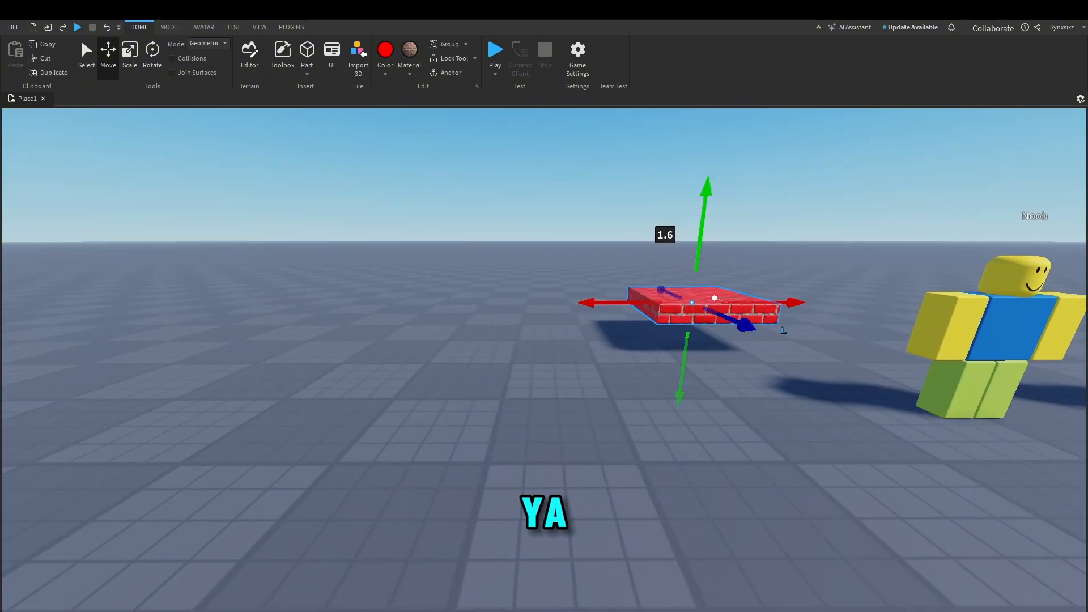
pyautogui.moveTo(743, 325); pyautogui.dragTo(842, 366)
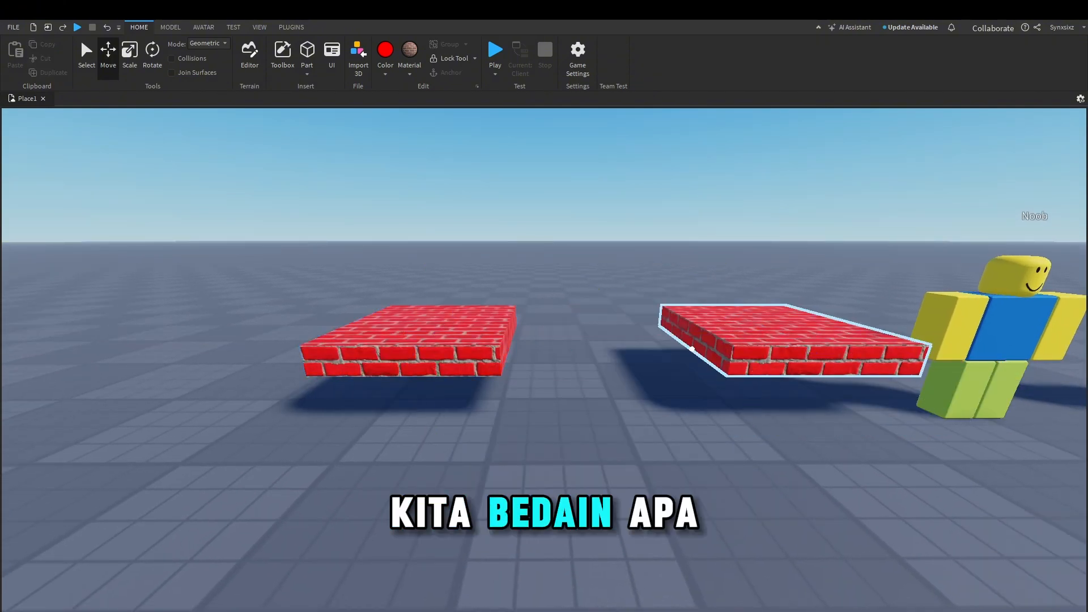
pyautogui.click(754, 328)
pyautogui.moveTo(680, 333); pyautogui.dragTo(524, 333)
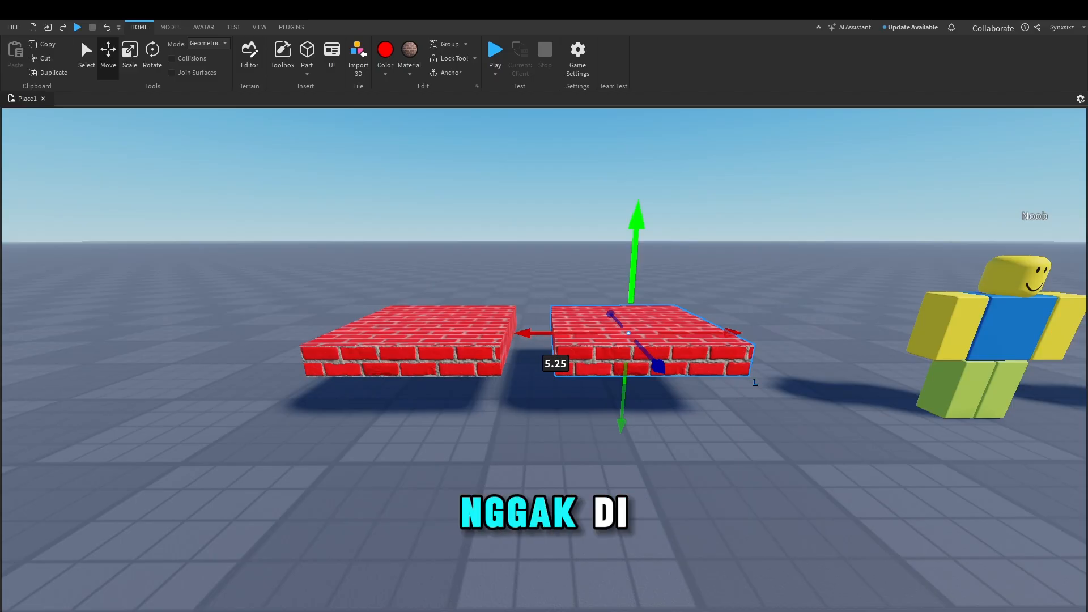
# Step: Raise both red brick slabs, one after the other, to a similar height well above the baseplate
pyautogui.moveTo(635, 219); pyautogui.dragTo(645, 112)
pyautogui.click(668, 130)
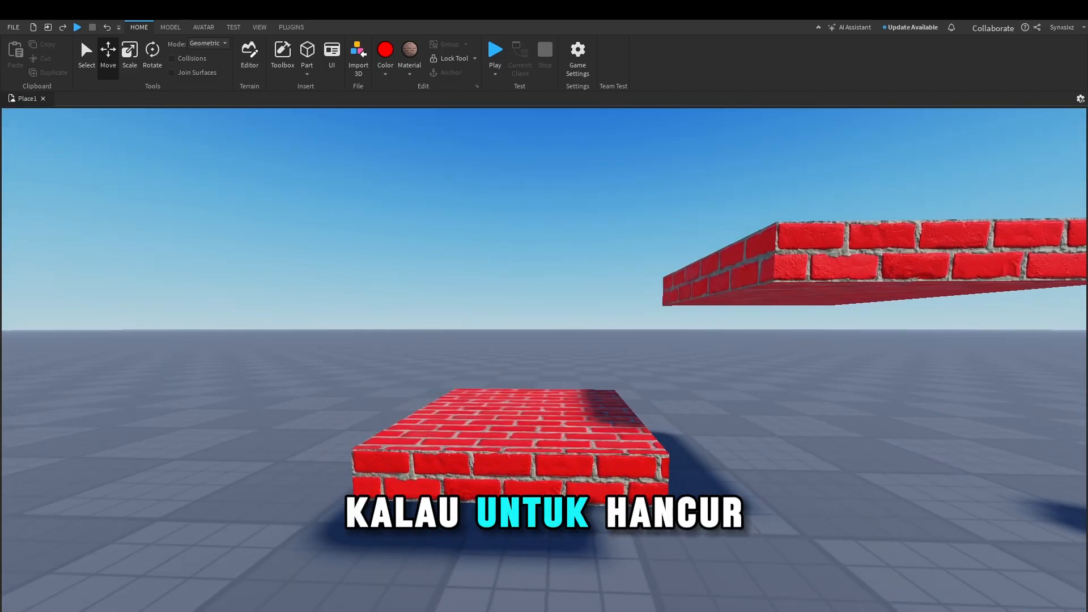
pyautogui.click(510, 442)
pyautogui.moveTo(524, 368); pyautogui.dragTo(520, 207)
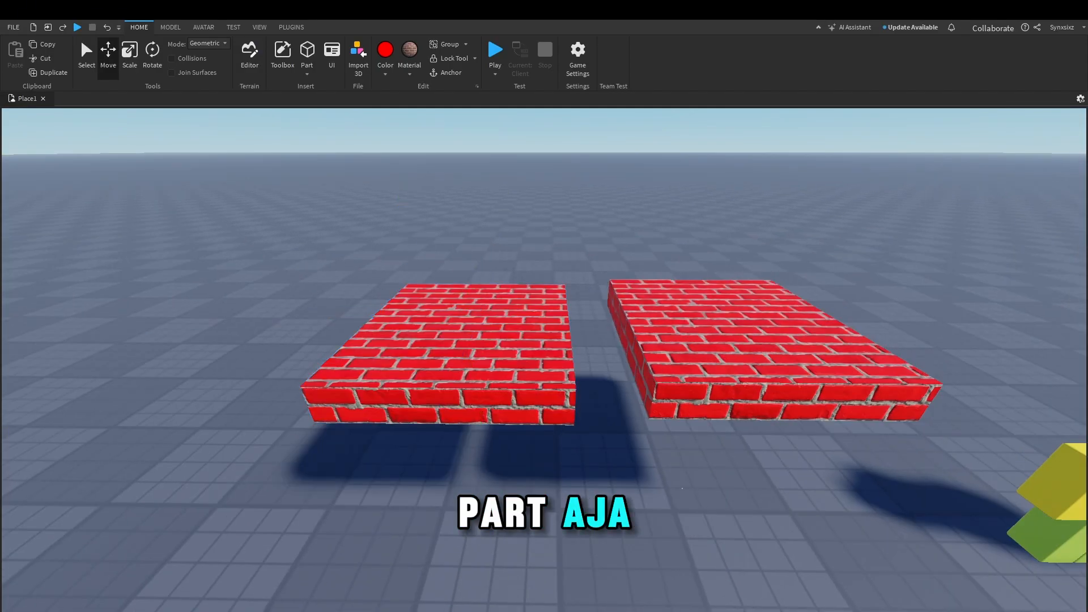
# Step: Select each brick slab to compare their Anchor settings and run the physics simulation
pyautogui.click(737, 340)
pyautogui.click(443, 351)
pyautogui.click(725, 340)
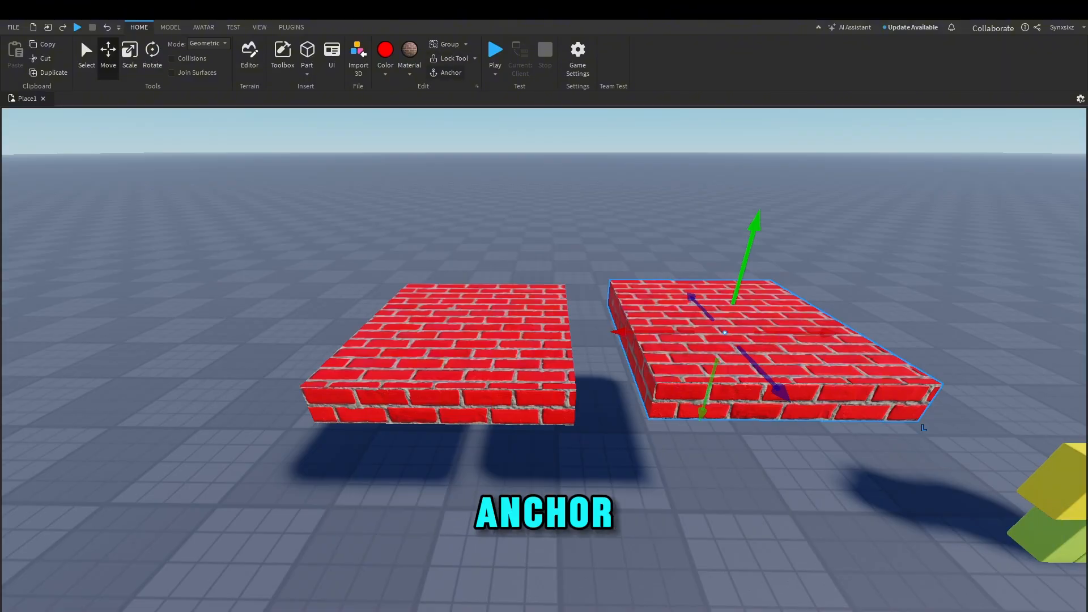
pyautogui.press('Escape')
pyautogui.press('F8')
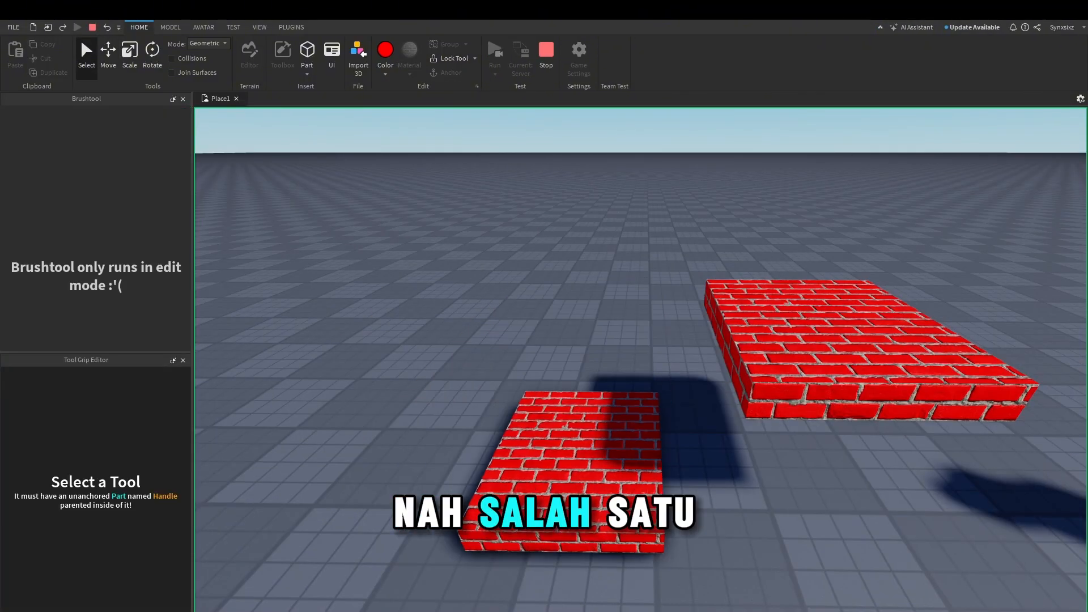
# Step: Inspect the unanchored and the anchored brick slab in the running simulation, and stop the simulation
pyautogui.scroll(3, 627, 404)
pyautogui.moveTo(627, 404); pyautogui.dragTo(626, 431, button='right')
pyautogui.click(627, 405)
pyautogui.scroll(-5, 627, 404)
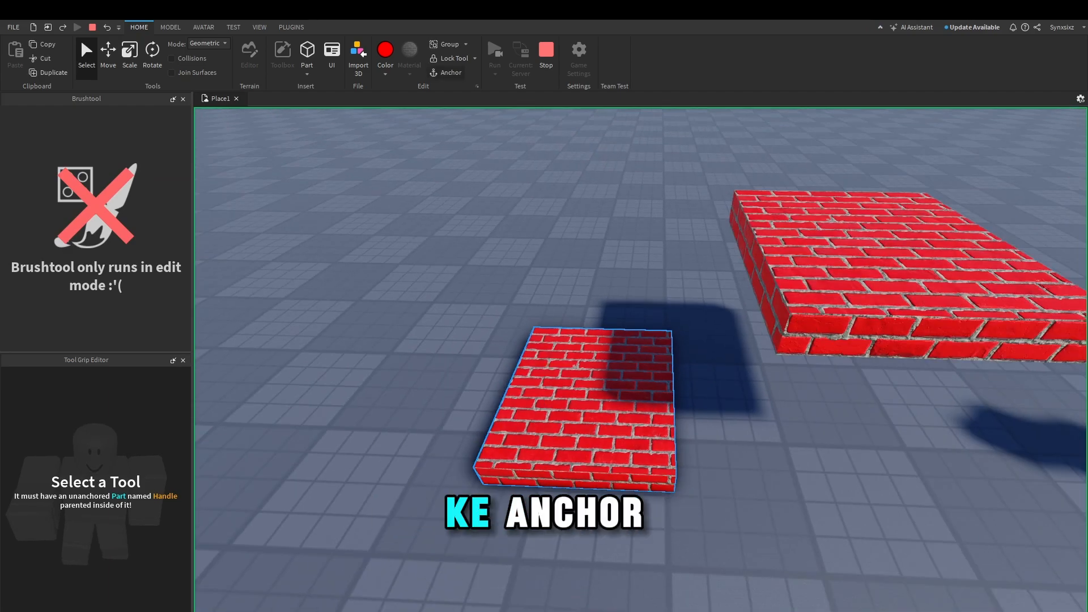
pyautogui.click(918, 313)
pyautogui.press('d')
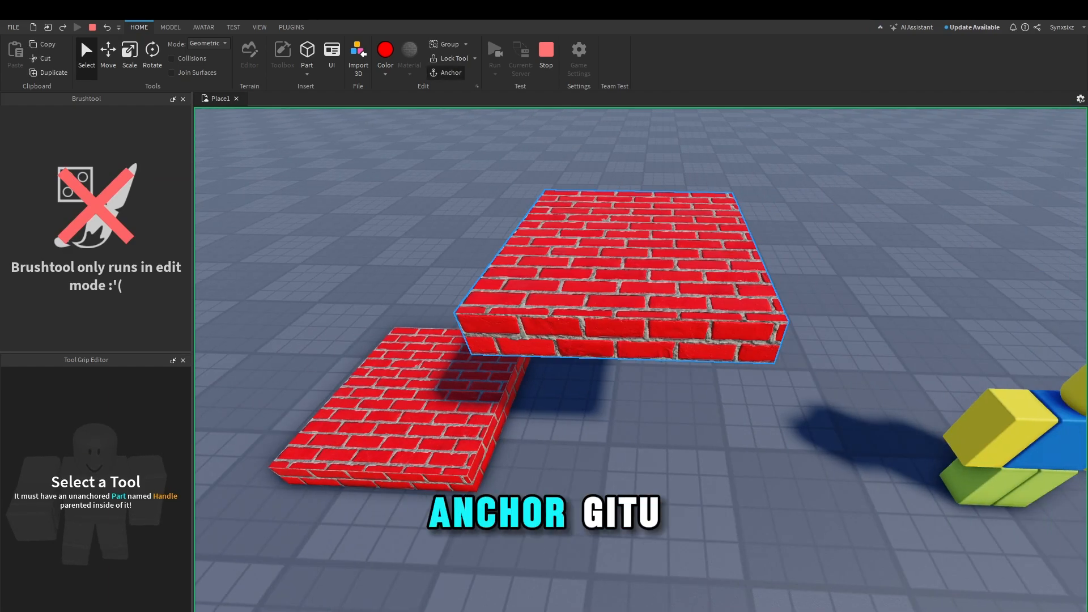
pyautogui.hotkey('shift', 'F5')
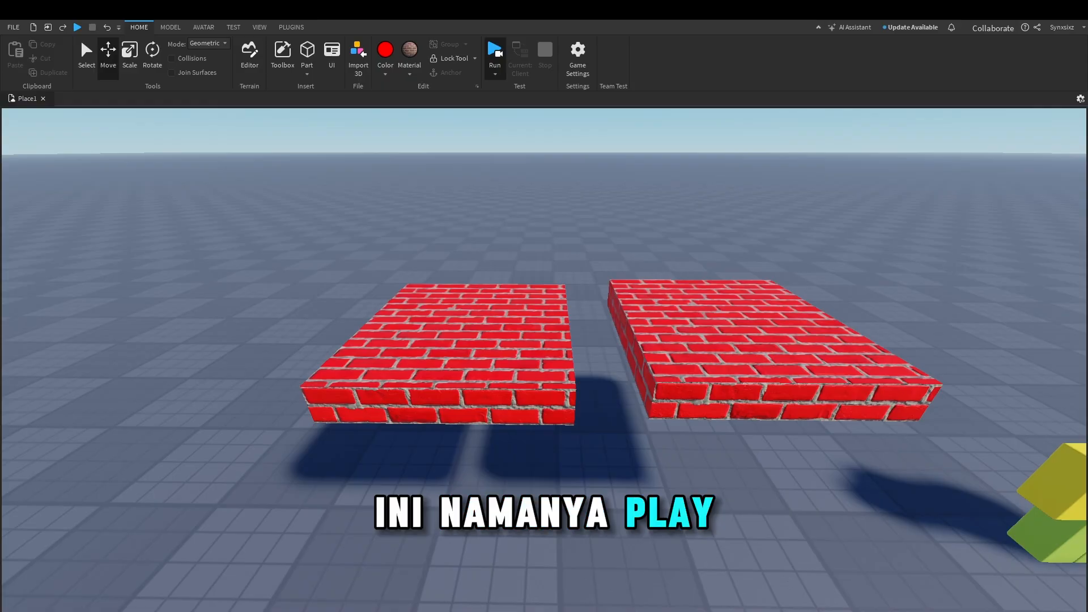
# Step: Set the Move snapping increment to 1 stud
pyautogui.moveTo(510, 255); pyautogui.dragTo(430, 235, button='right')
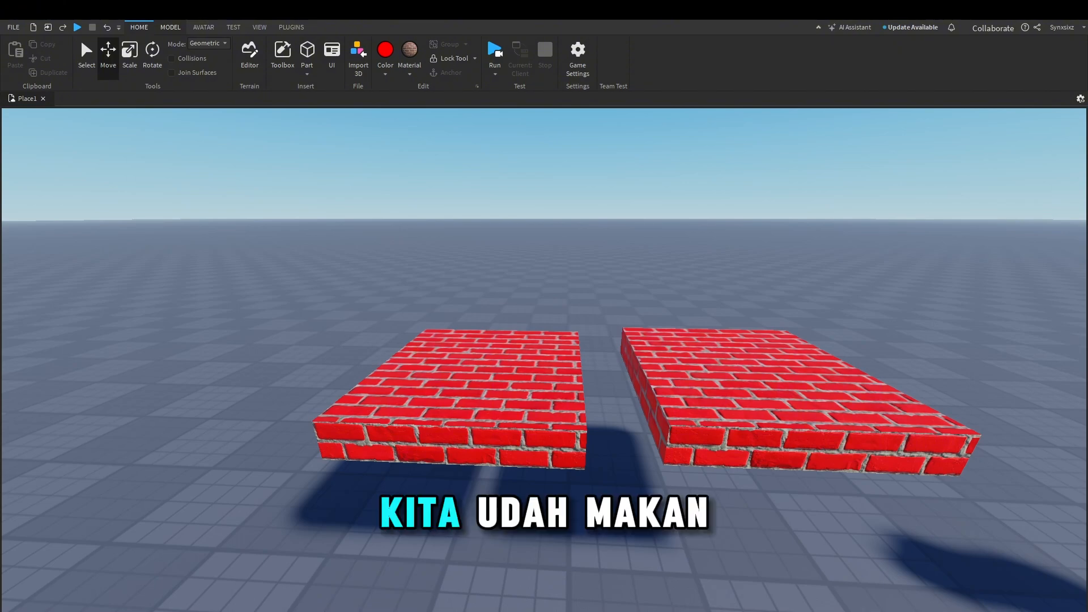
pyautogui.click(170, 27)
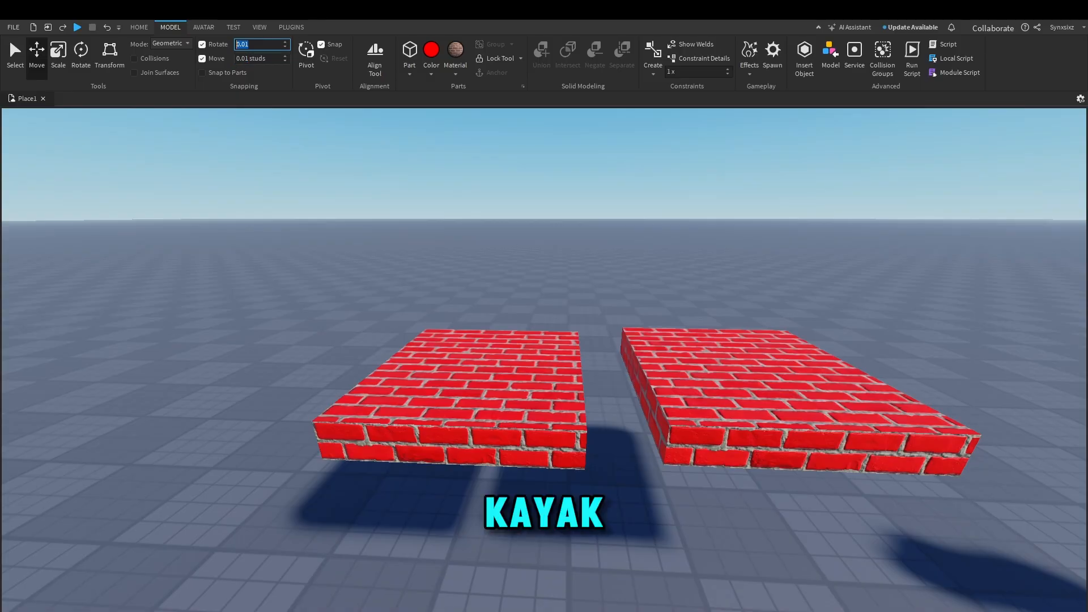
pyautogui.press('Tab')
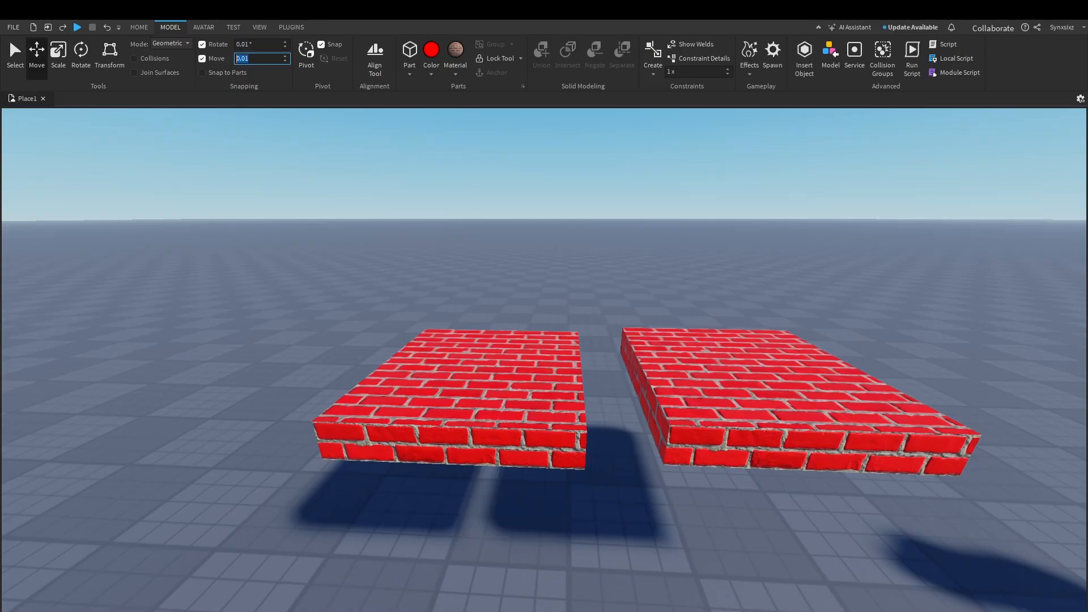
pyautogui.write('1')
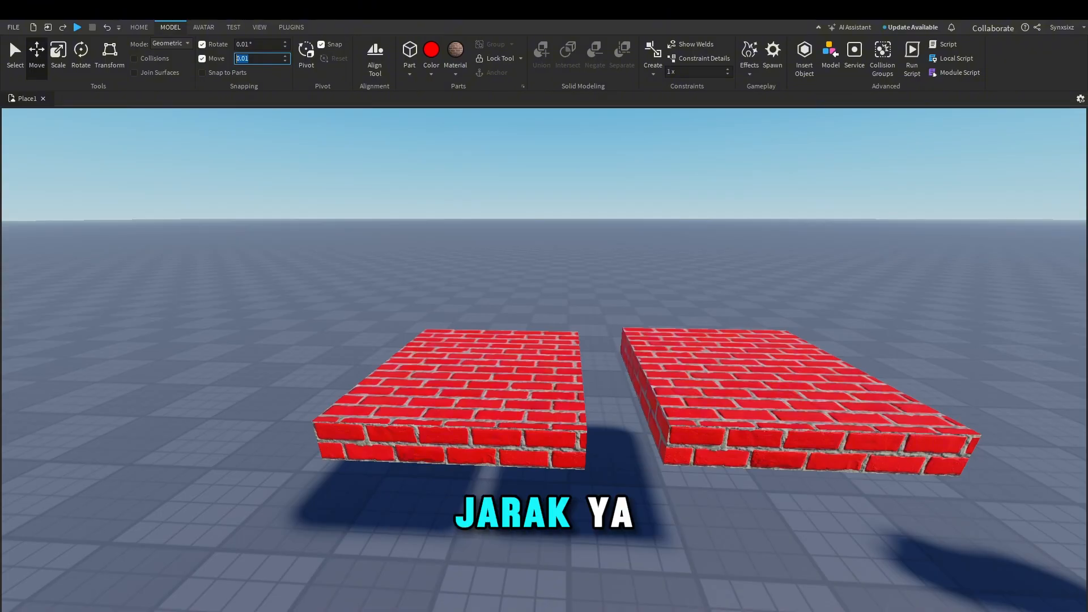
pyautogui.press('Return')
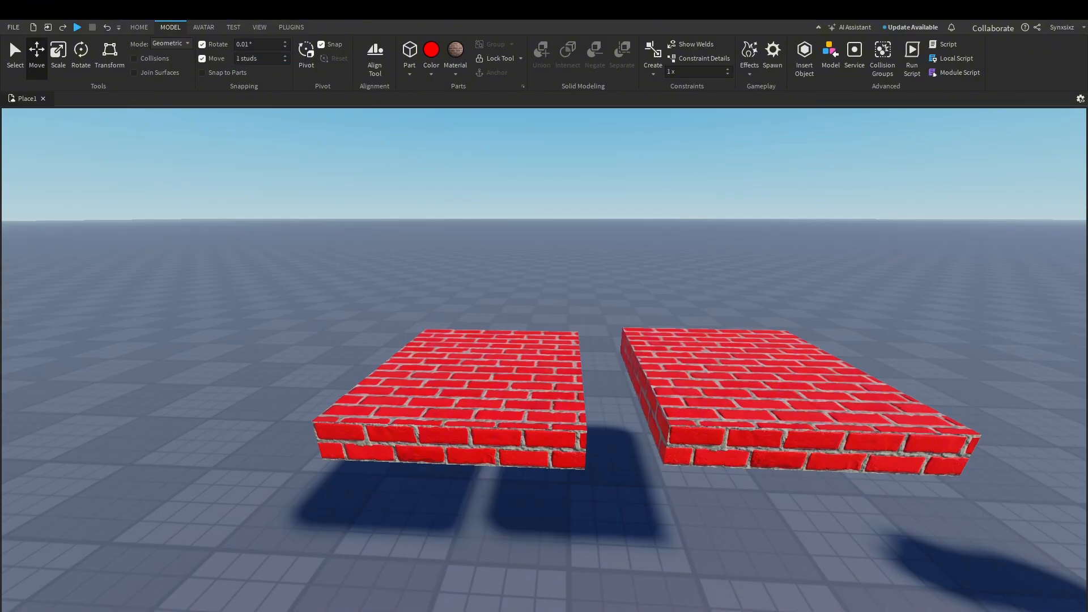
# Step: Move the brick slab farther from the Noob characters sideways in 1-stud increments, by 2 studs
pyautogui.click(508, 384)
pyautogui.moveTo(594, 382); pyautogui.dragTo(623, 363)
pyautogui.scroll(-3, 633, 368)
pyautogui.scroll(1, 629, 367)
pyautogui.scroll(3, 598, 370)
pyautogui.scroll(-3, 609, 369)
# Step: Set the Move snapping increment to 0.01 studs and shift the same slab about 4 studs away from the other slab
pyautogui.click(255, 58)
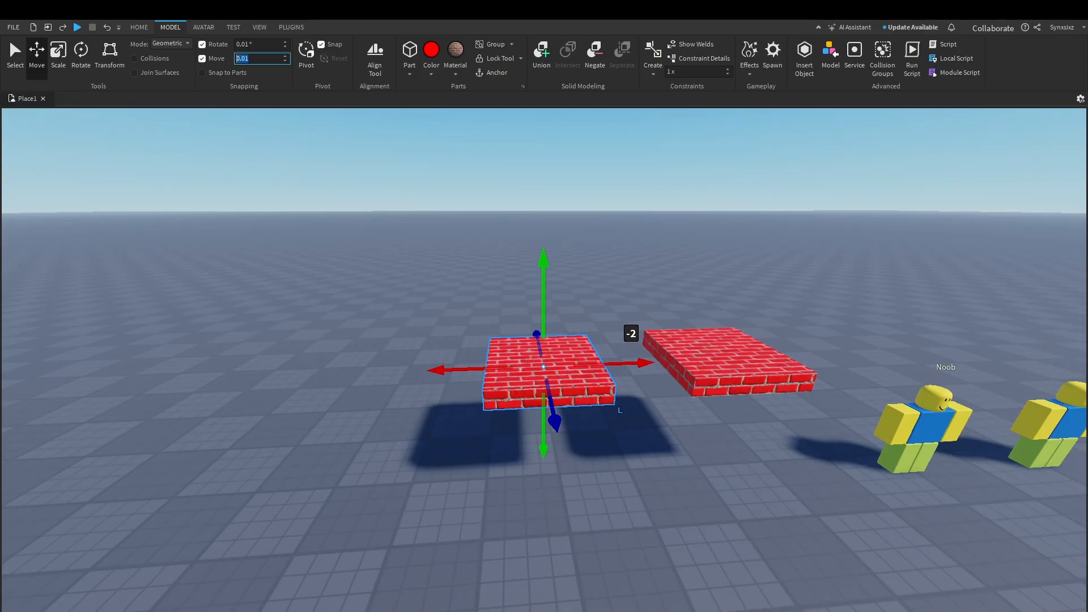
pyautogui.press('Return')
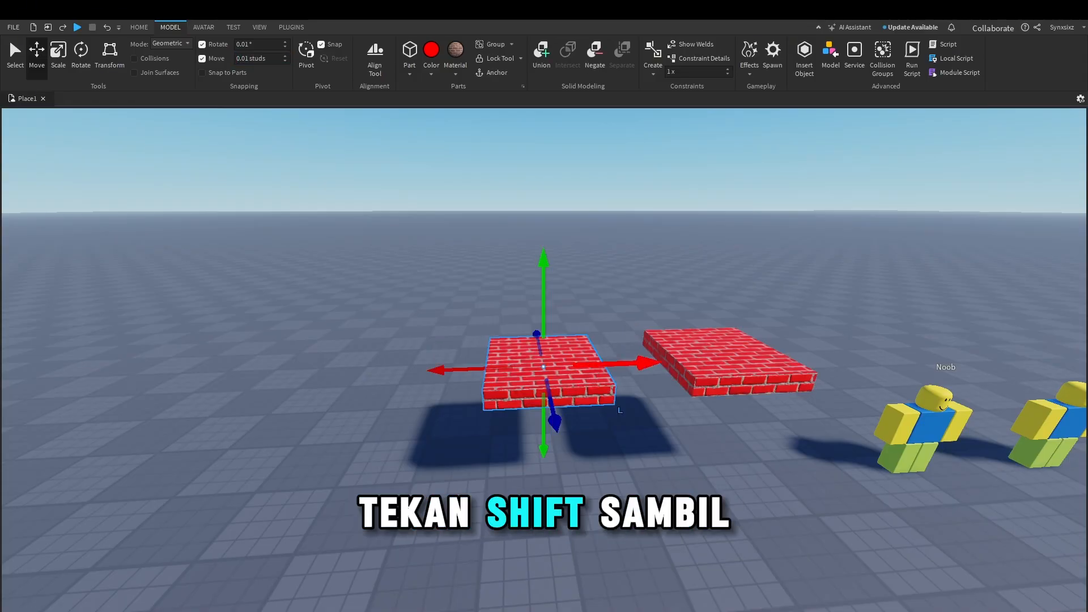
pyautogui.moveTo(643, 363)
pyautogui.keyDown('shift'); pyautogui.mouseDown()
pyautogui.moveTo(592, 364)
pyautogui.moveTo(643, 362)
pyautogui.mouseUp(); pyautogui.keyUp('shift')
pyautogui.click(558, 369)
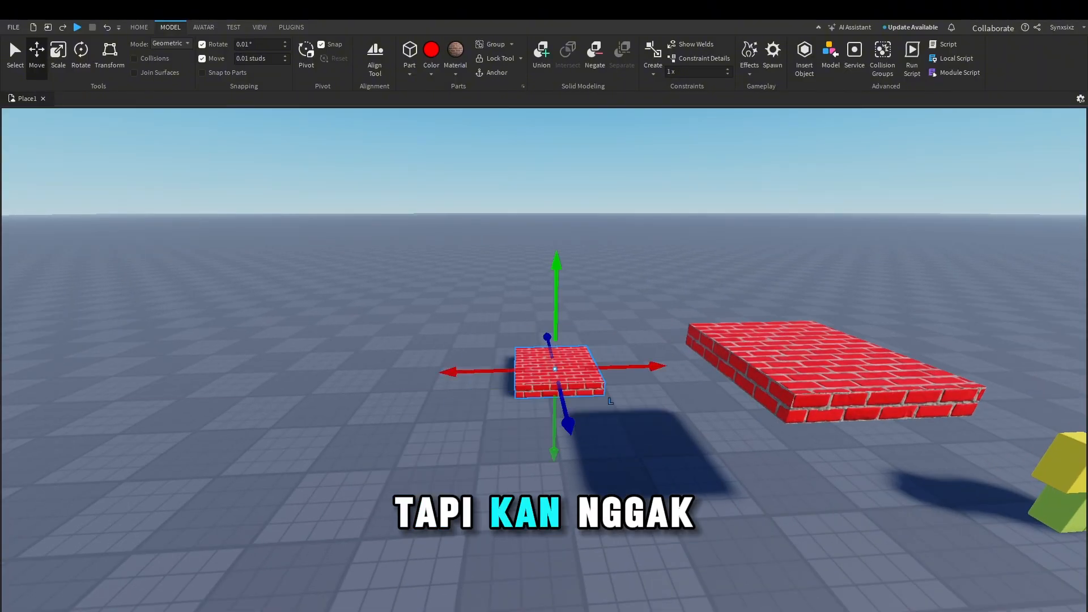
pyautogui.hotkey('ctrl', 'z')
pyautogui.moveTo(654, 370); pyautogui.dragTo(464, 333)
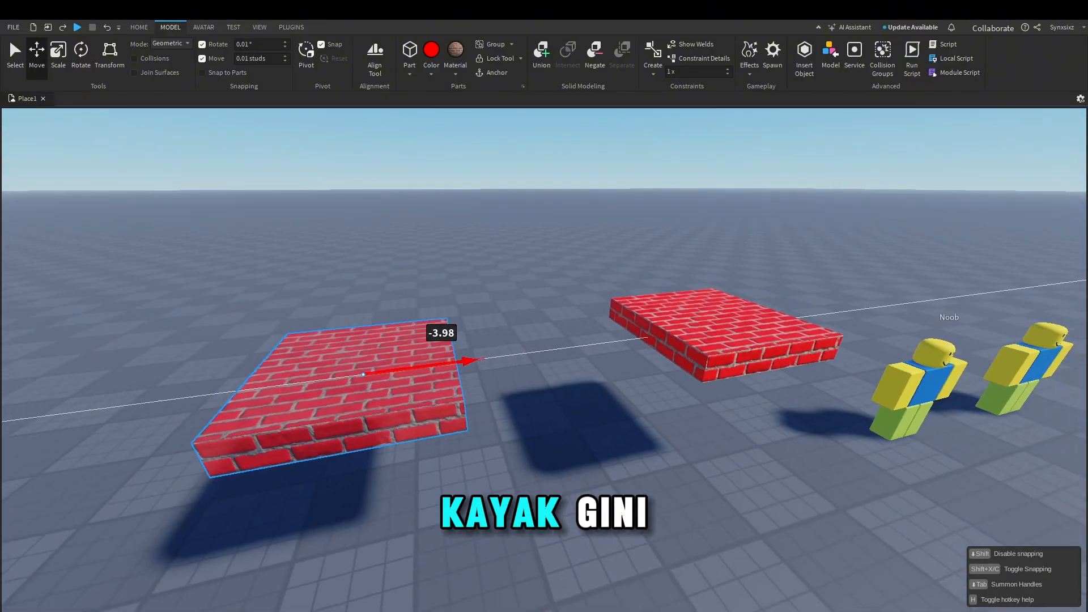
pyautogui.moveTo(458, 348); pyautogui.dragTo(419, 349)
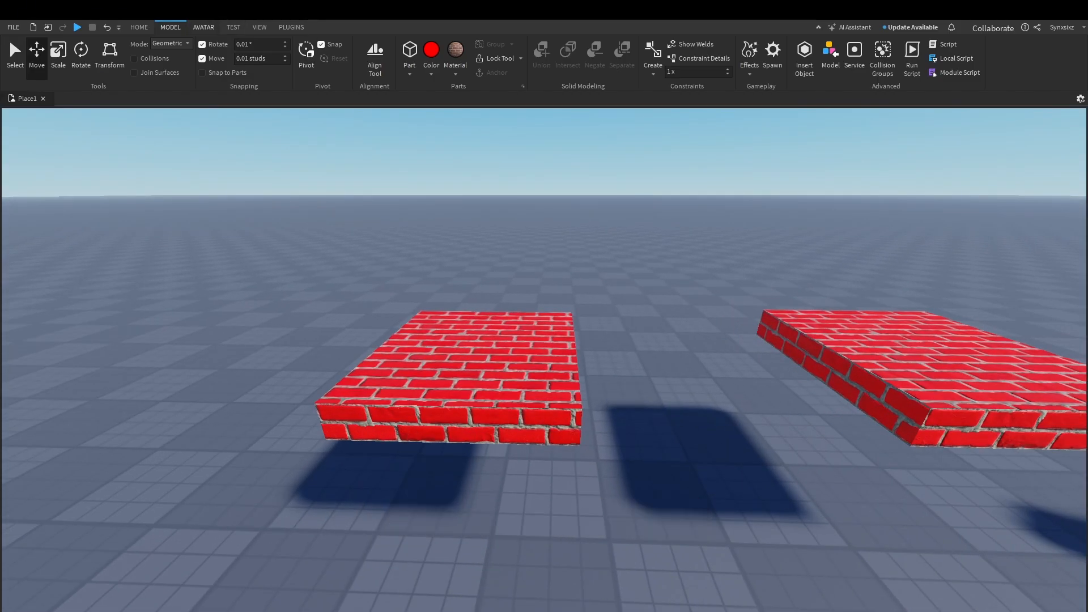
# Step: Open the Rig Builder and review its rig type, body shape and avatar options
pyautogui.click(203, 28)
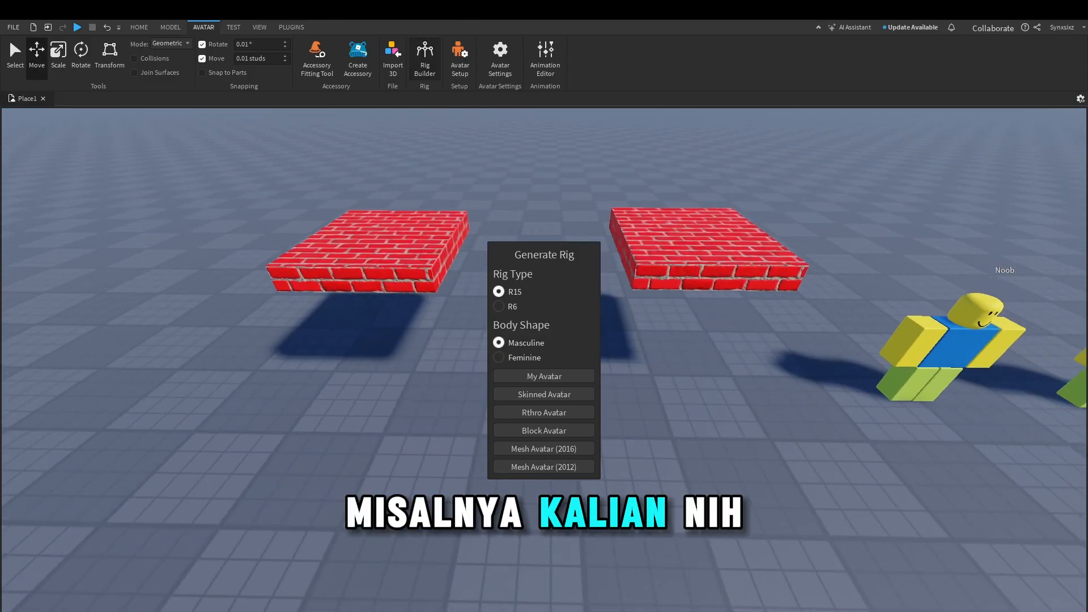
pyautogui.click(425, 58)
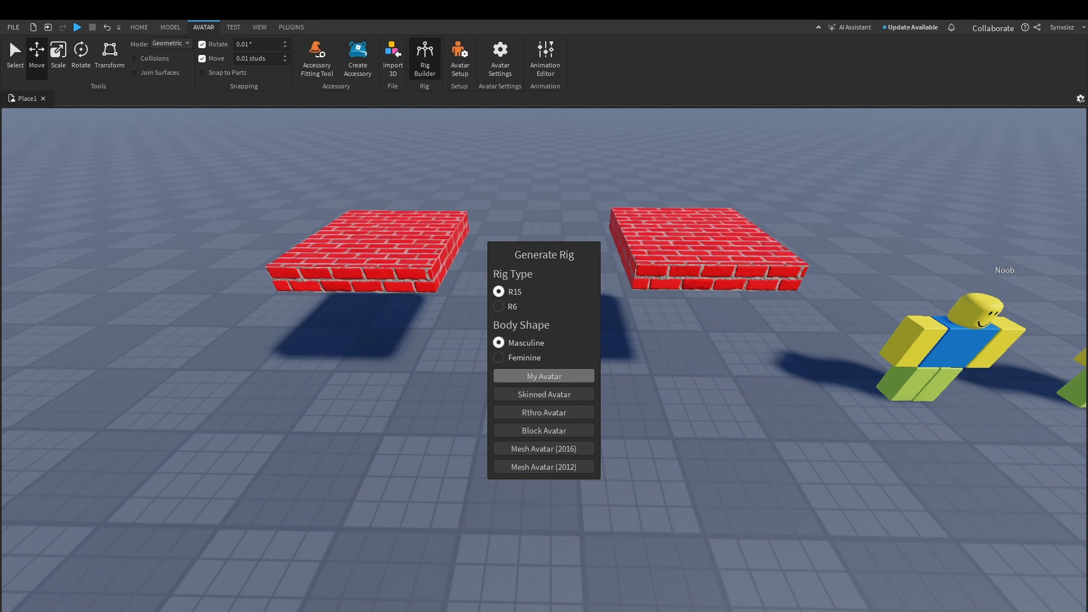
pyautogui.moveTo(657, 369); pyautogui.dragTo(750, 307, button='right')
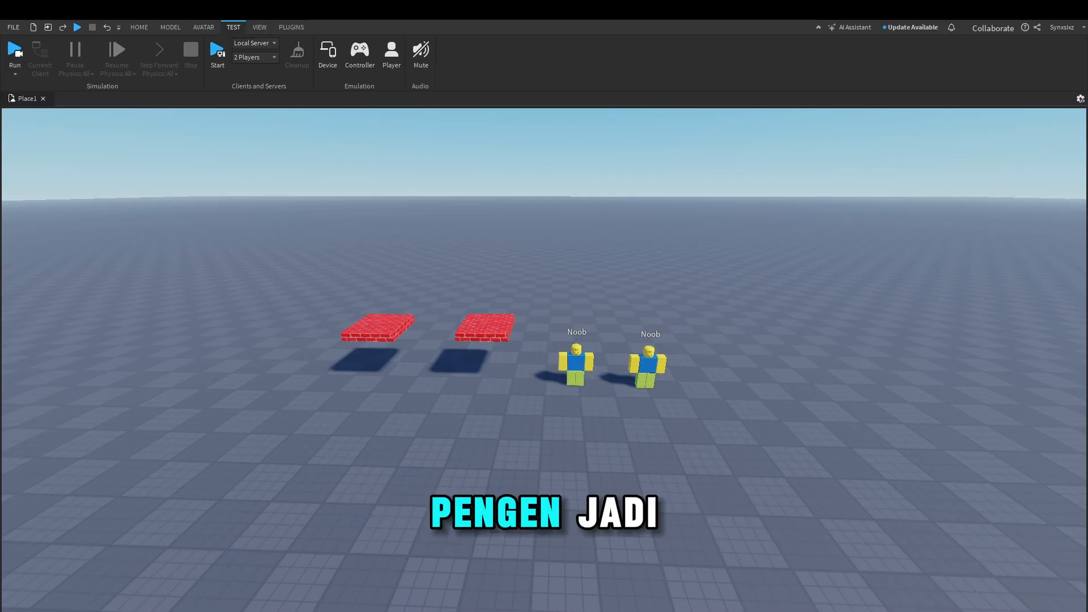
pyautogui.scroll(5, 544, 351)
pyautogui.moveTo(574, 317); pyautogui.dragTo(573, 326, button='right')
pyautogui.press('w')
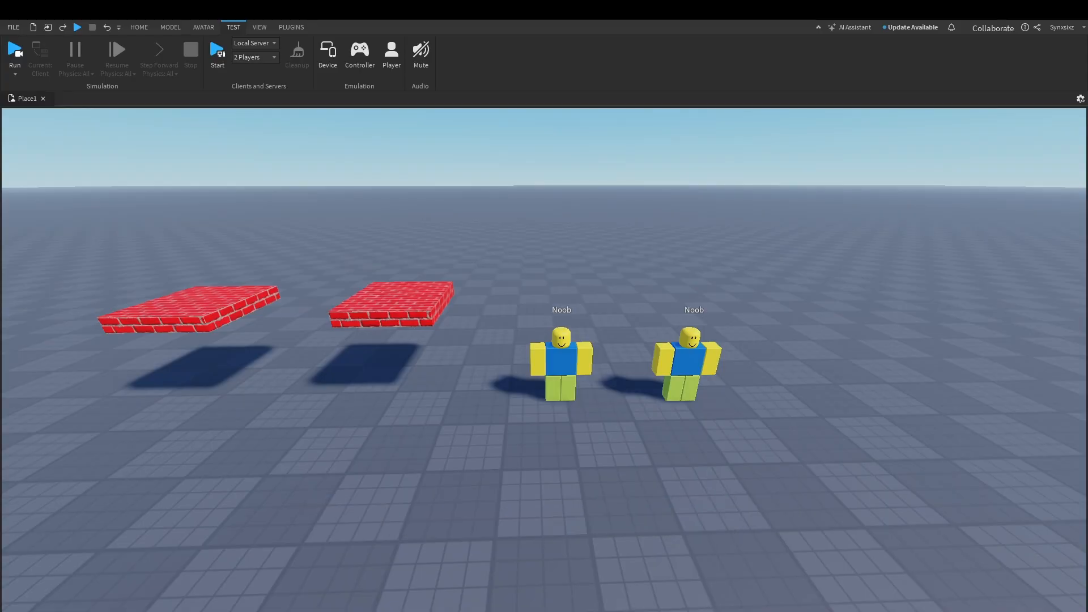
pyautogui.moveTo(544, 340)
pyautogui.mouseDown(button='right')
pyautogui.moveTo(521, 374)
pyautogui.moveTo(499, 362)
pyautogui.moveTo(539, 335)
pyautogui.moveTo(542, 317)
pyautogui.moveTo(567, 314)
pyautogui.moveTo(569, 334)
pyautogui.moveTo(510, 314)
pyautogui.moveTo(453, 320)
pyautogui.moveTo(534, 313)
pyautogui.moveTo(555, 333)
pyautogui.mouseUp(button='right')
pyautogui.press('w')
pyautogui.press('d')
pyautogui.press('d')
pyautogui.press('a')
pyautogui.press('w')
pyautogui.press('w')
pyautogui.press('s')
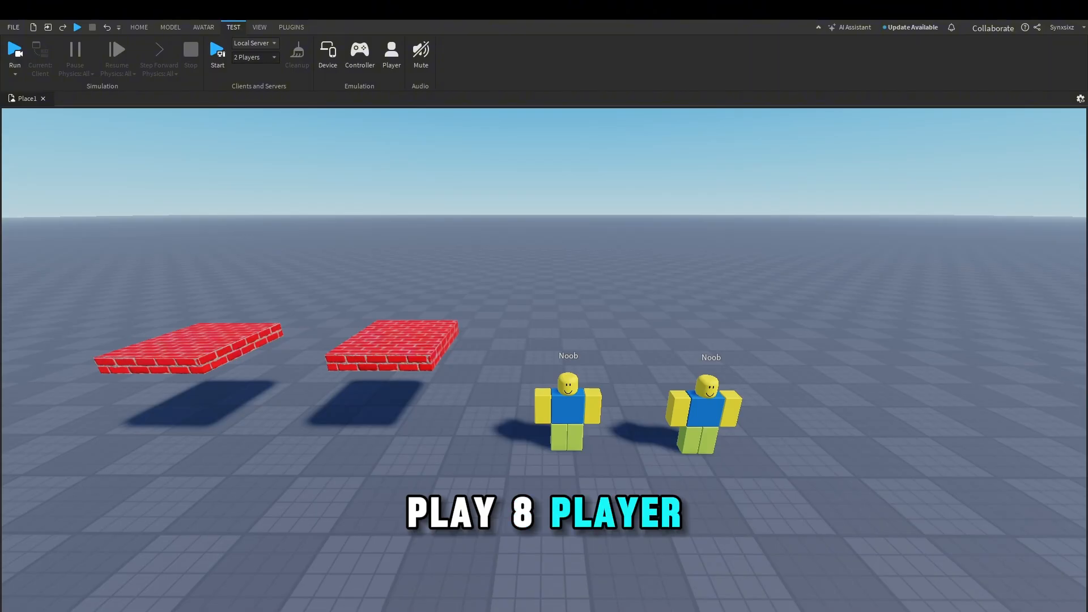
pyautogui.moveTo(555, 333); pyautogui.dragTo(548, 334, button='right')
pyautogui.press('w')
pyautogui.press('s')
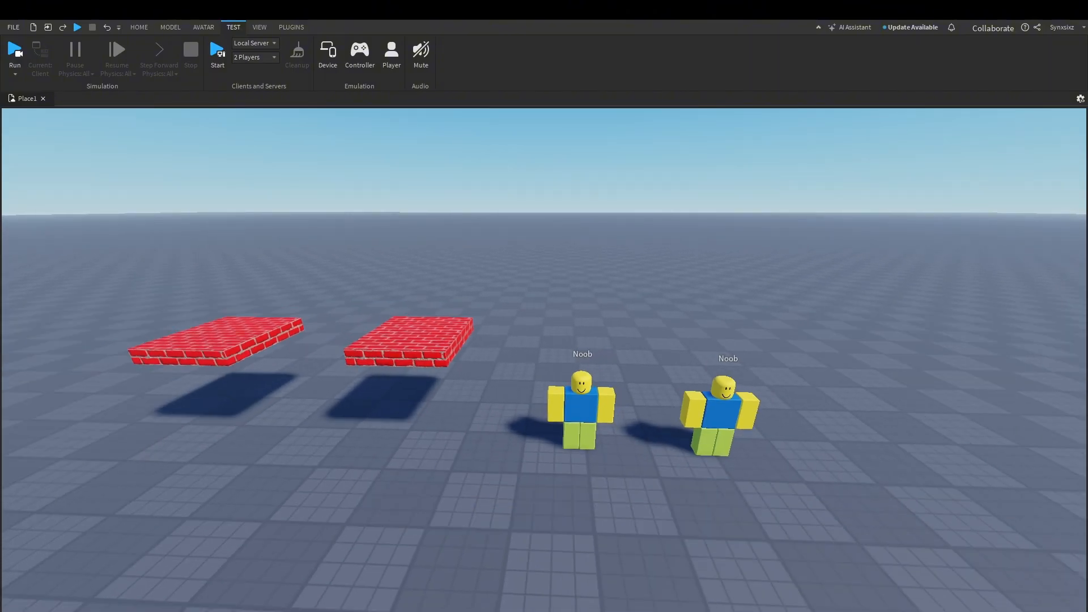
pyautogui.press('w')
pyautogui.press('d')
pyautogui.press('a')
pyautogui.moveTo(549, 333); pyautogui.dragTo(557, 334, button='right')
pyautogui.press('w')
pyautogui.press('s')
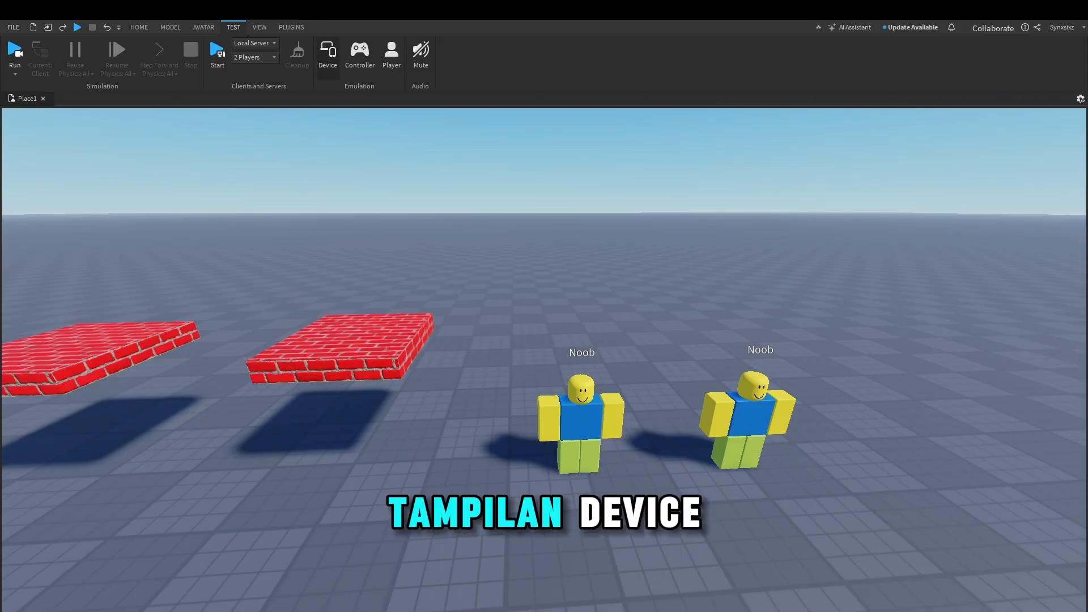
# Step: Turn on device emulation and preview the scene as it appears on an iPhone 14 Pro
pyautogui.click(328, 57)
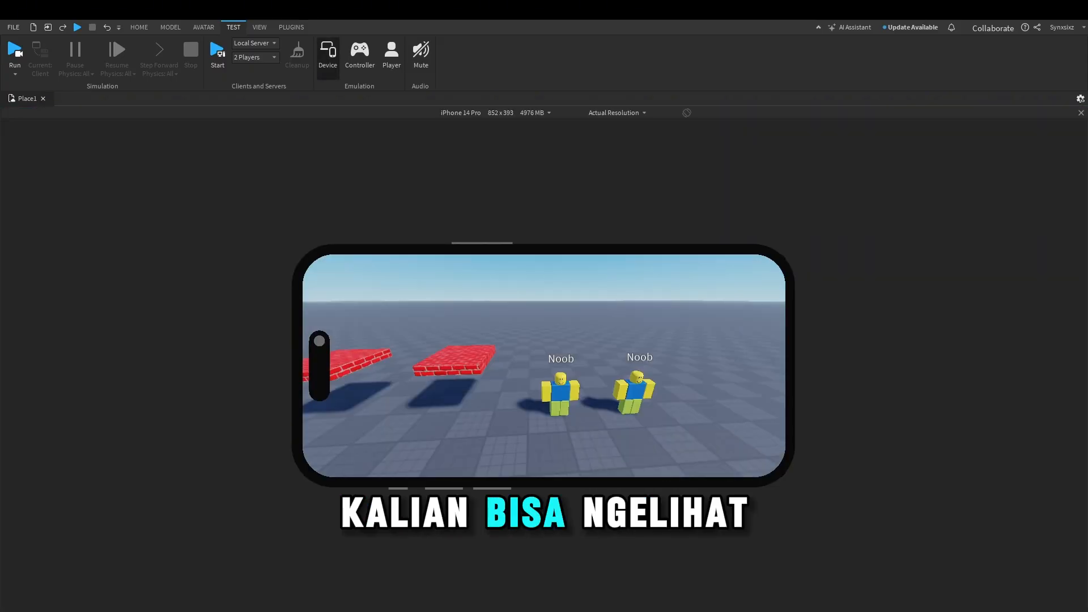
pyautogui.press('a')
pyautogui.moveTo(544, 365)
pyautogui.mouseDown(button='right')
pyautogui.moveTo(555, 360)
pyautogui.moveTo(541, 363)
pyautogui.mouseUp(button='right')
pyautogui.press('d')
pyautogui.press('d')
pyautogui.press('a')
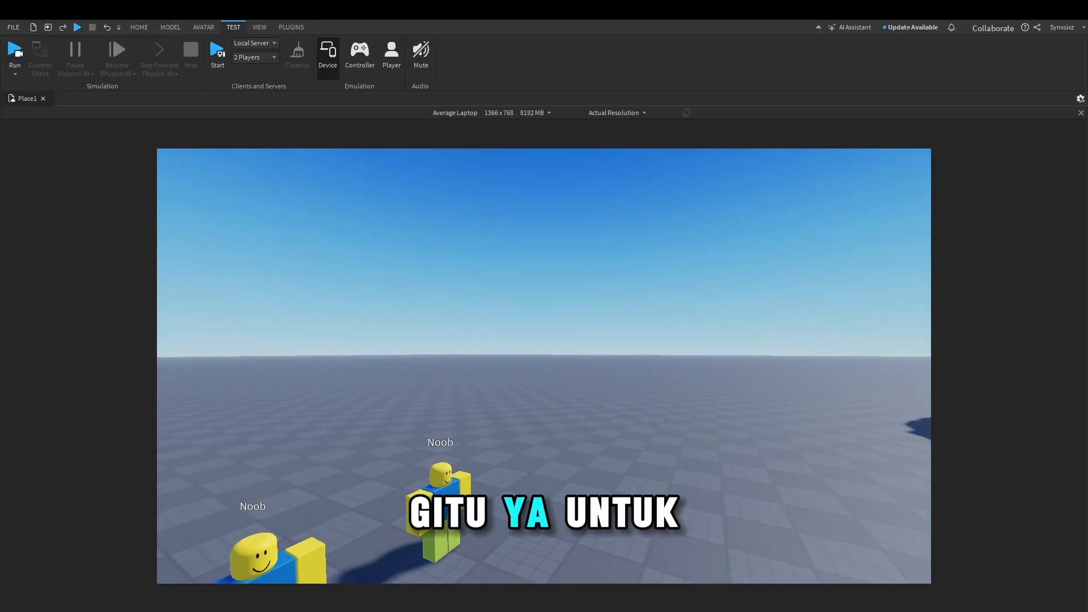
# Step: Turn off device emulation and open the Player Emulator settings
pyautogui.click(328, 56)
pyautogui.click(391, 56)
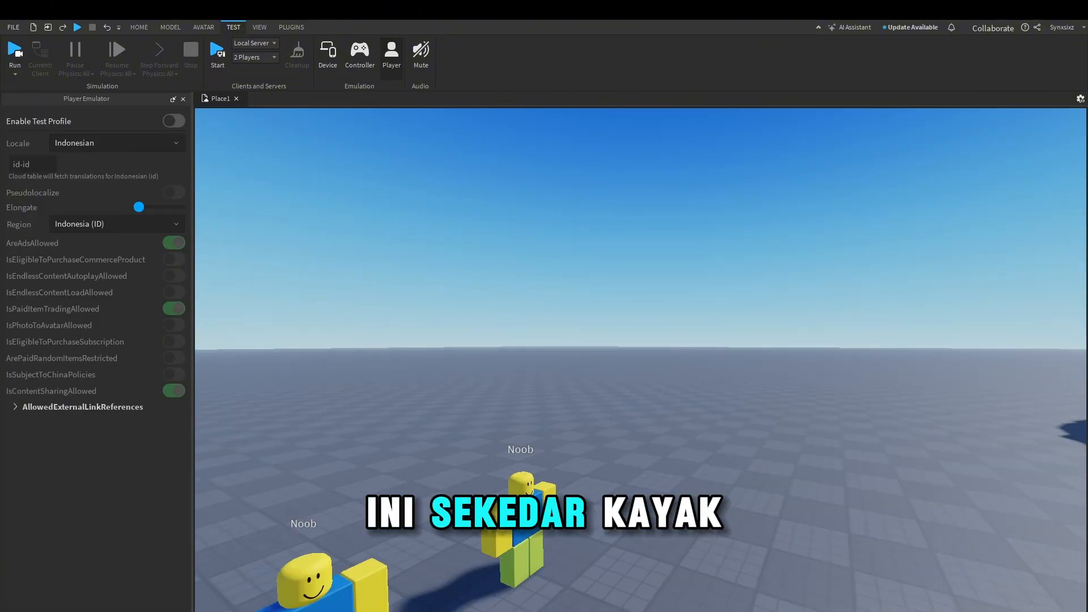
# Step: Close the Player Emulator settings and show the Explorer and Properties windows beside the scene
pyautogui.click(391, 56)
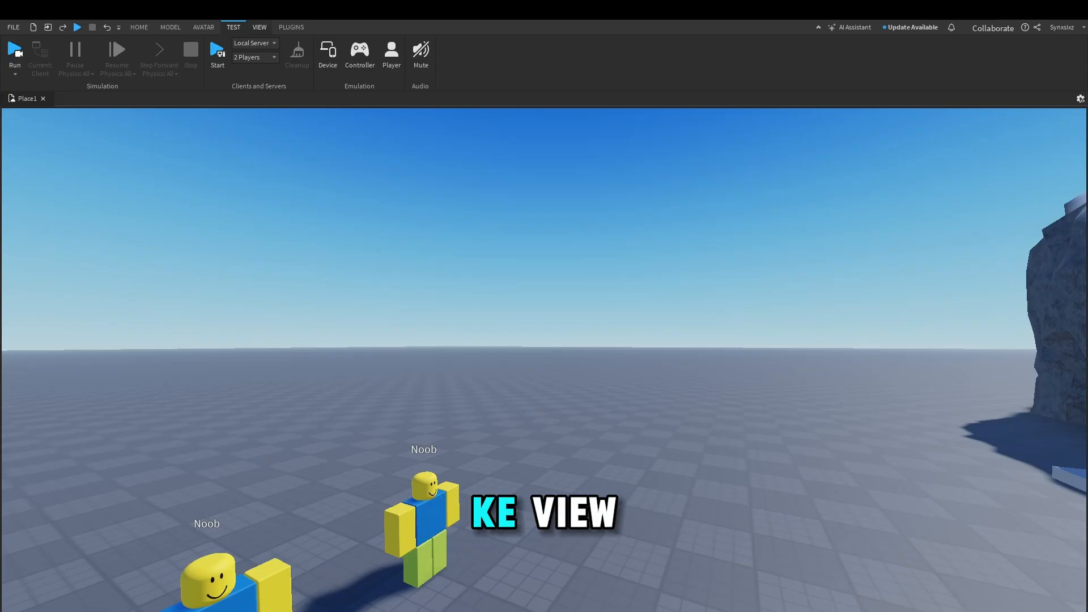
pyautogui.click(260, 28)
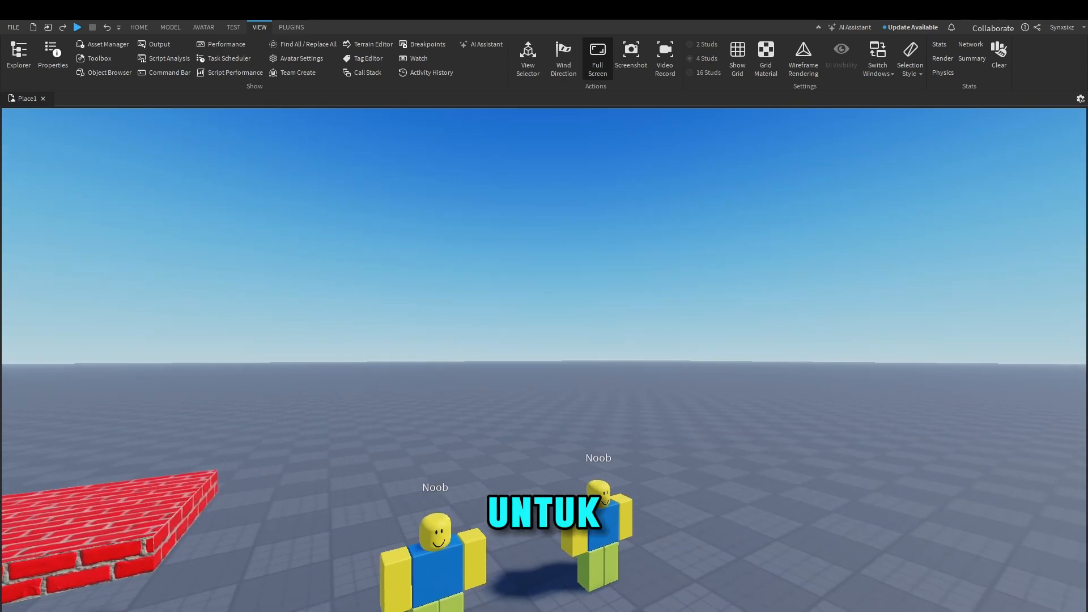
pyautogui.moveTo(544, 360)
pyautogui.mouseDown(button='right')
pyautogui.moveTo(470, 348)
pyautogui.moveTo(538, 350)
pyautogui.mouseUp(button='right')
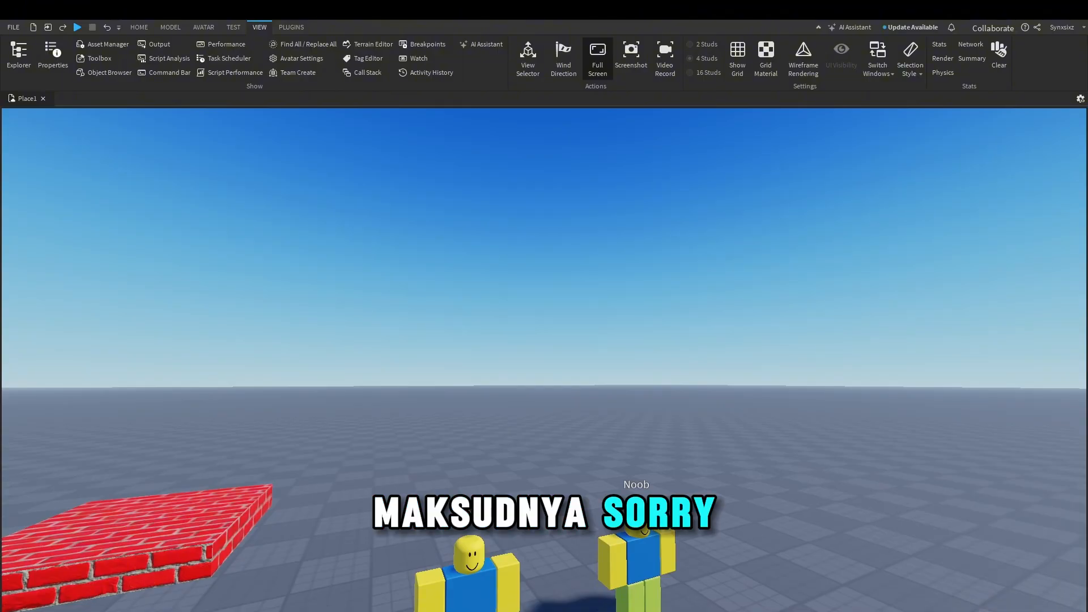
pyautogui.moveTo(538, 350); pyautogui.dragTo(527, 366, button='right')
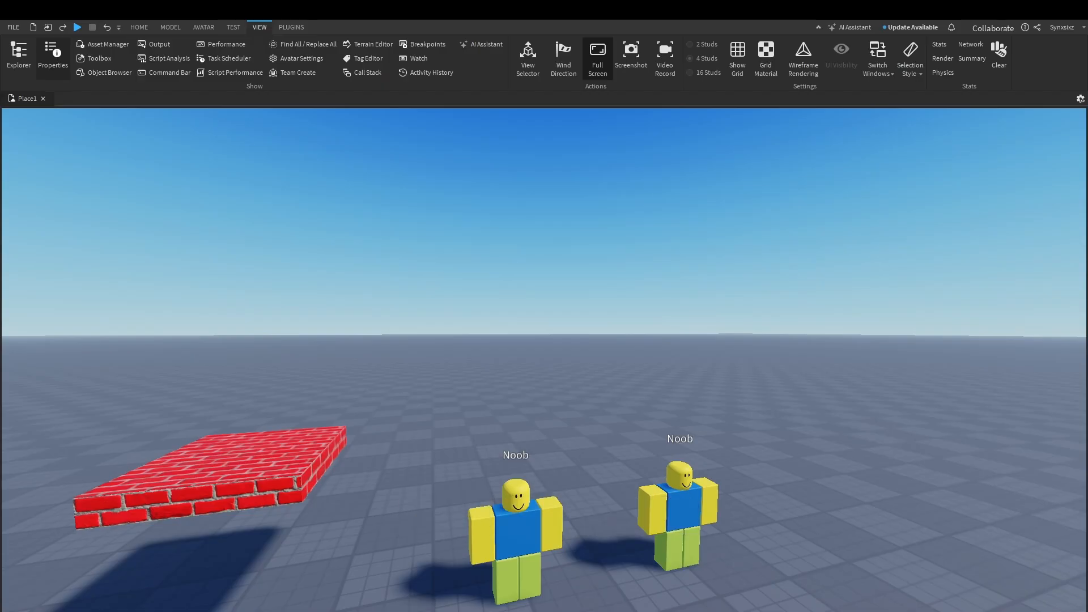
pyautogui.click(19, 55)
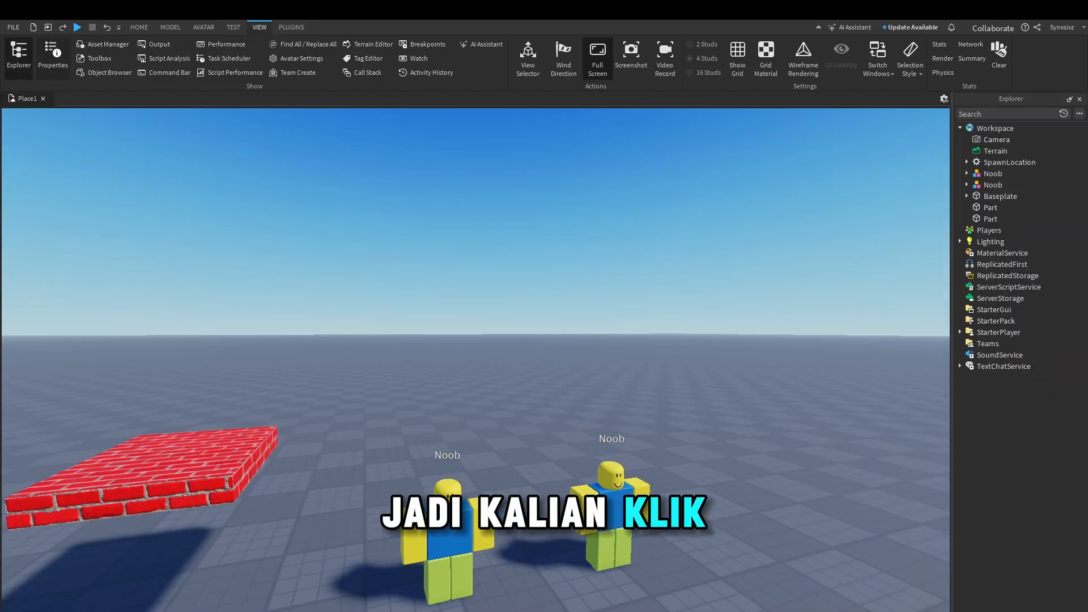
pyautogui.click(53, 55)
pyautogui.moveTo(510, 349); pyautogui.dragTo(482, 348, button='right')
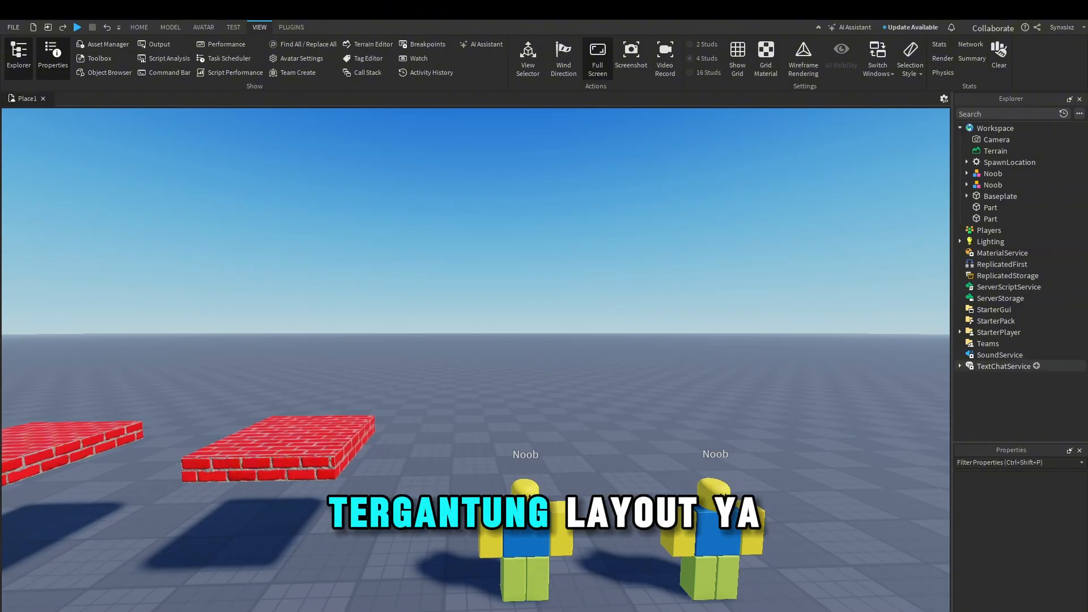
pyautogui.moveTo(680, 363); pyautogui.dragTo(675, 377, button='right')
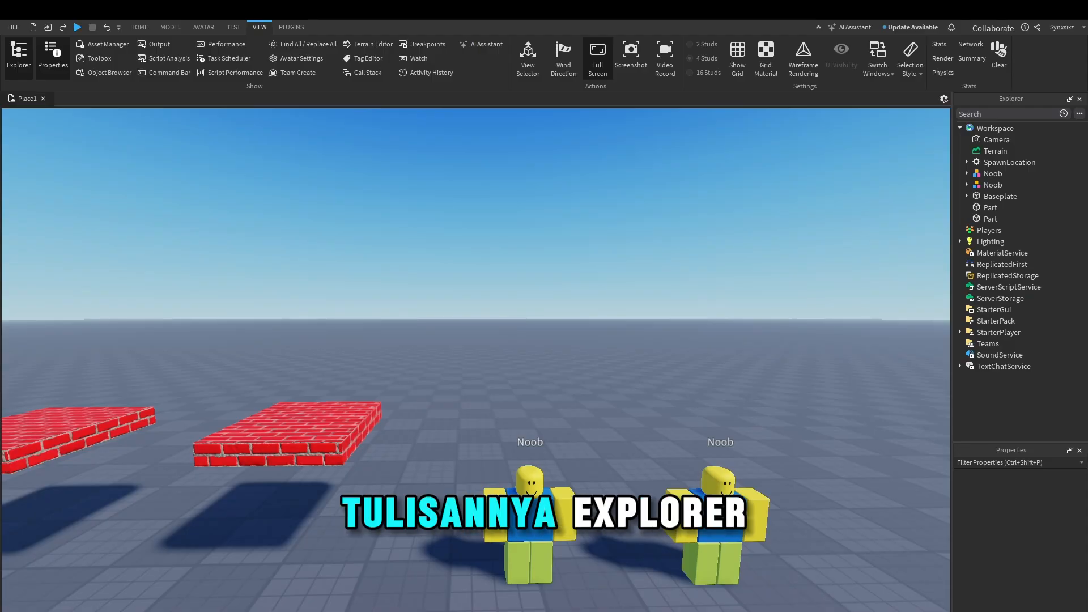
# Step: Collapse the Workspace tree in the Explorer and expand it again to list the objects in the scene
pyautogui.click(960, 128)
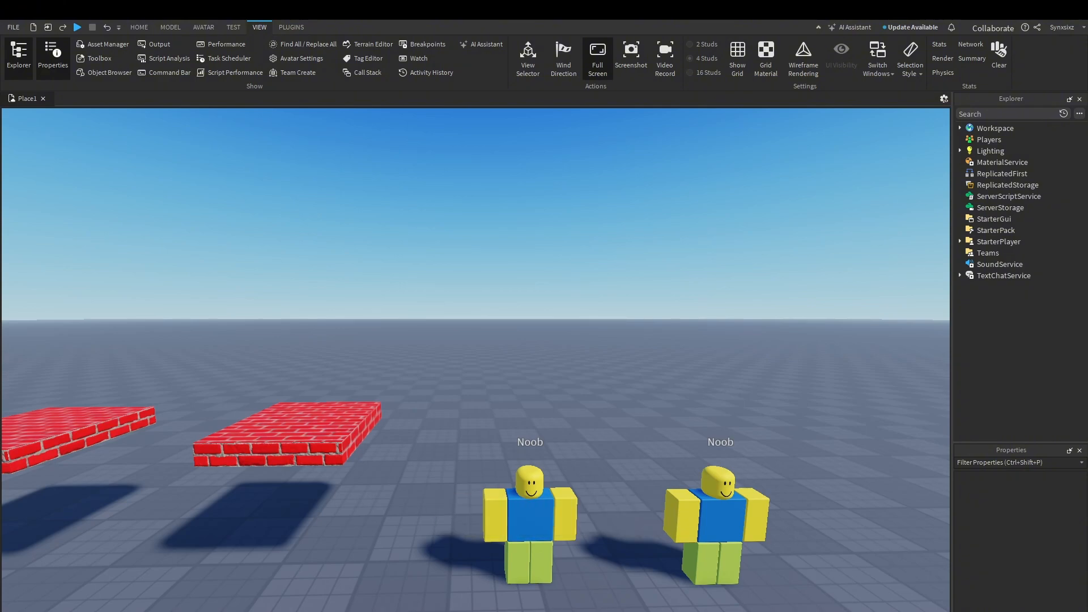
pyautogui.moveTo(464, 309); pyautogui.dragTo(427, 337, button='right')
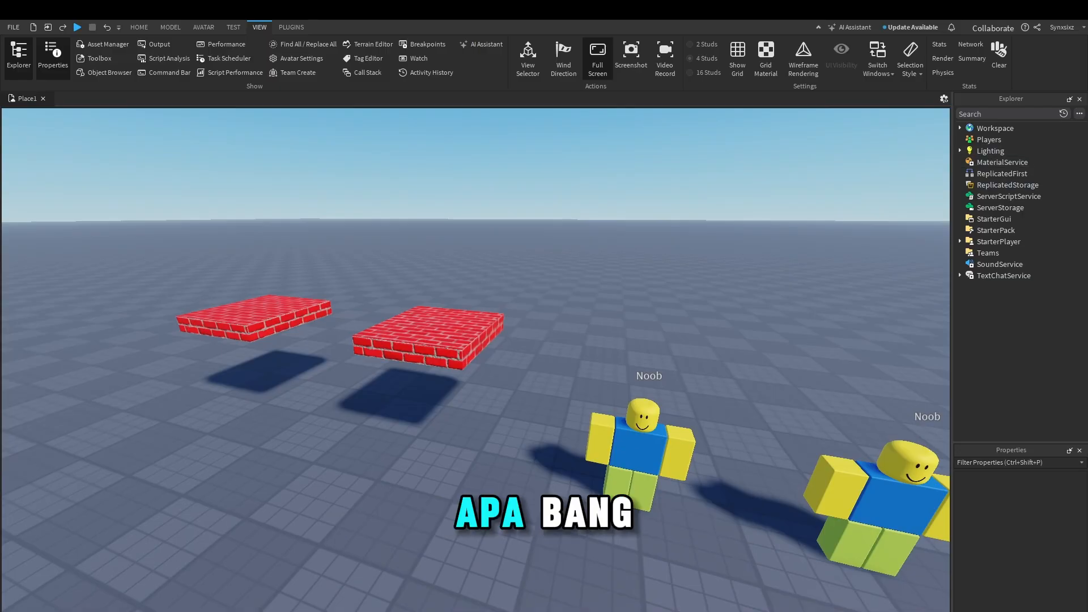
pyautogui.click(960, 128)
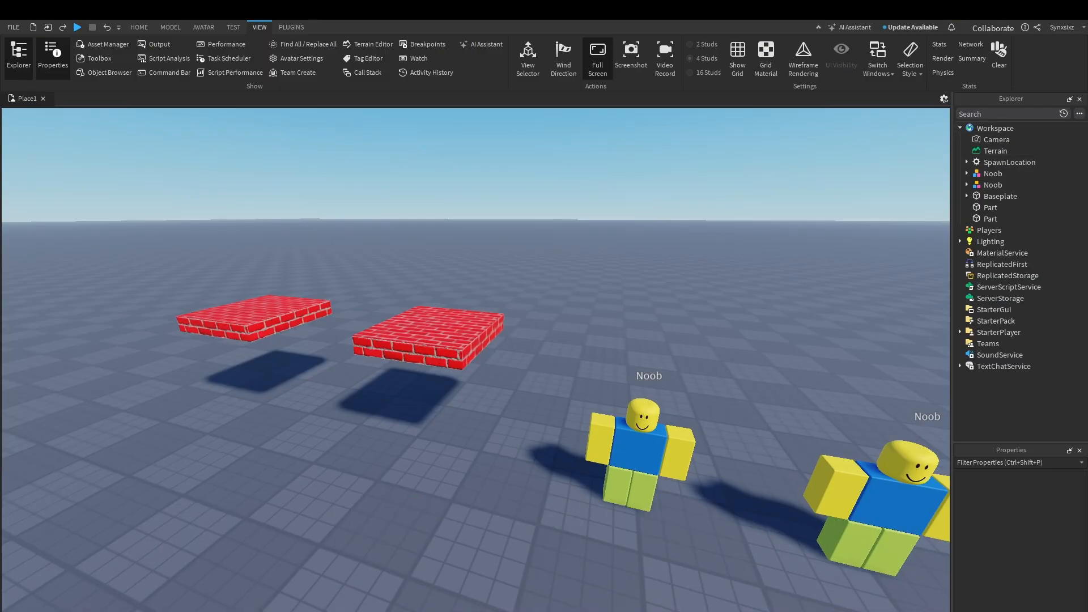
pyautogui.press('d')
pyautogui.moveTo(476, 360); pyautogui.dragTo(561, 343, button='right')
pyautogui.press('a')
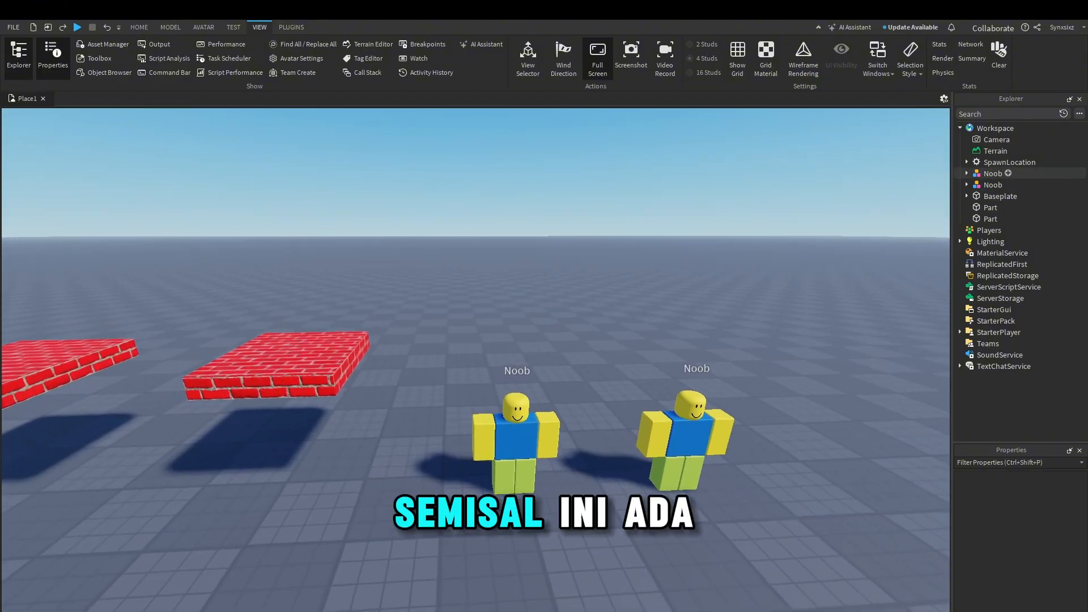
# Step: Select each of the two Noob rigs alternately in the Explorer to match them to the scene, plus the Baseplate
pyautogui.click(993, 174)
pyautogui.click(993, 184)
pyautogui.click(993, 173)
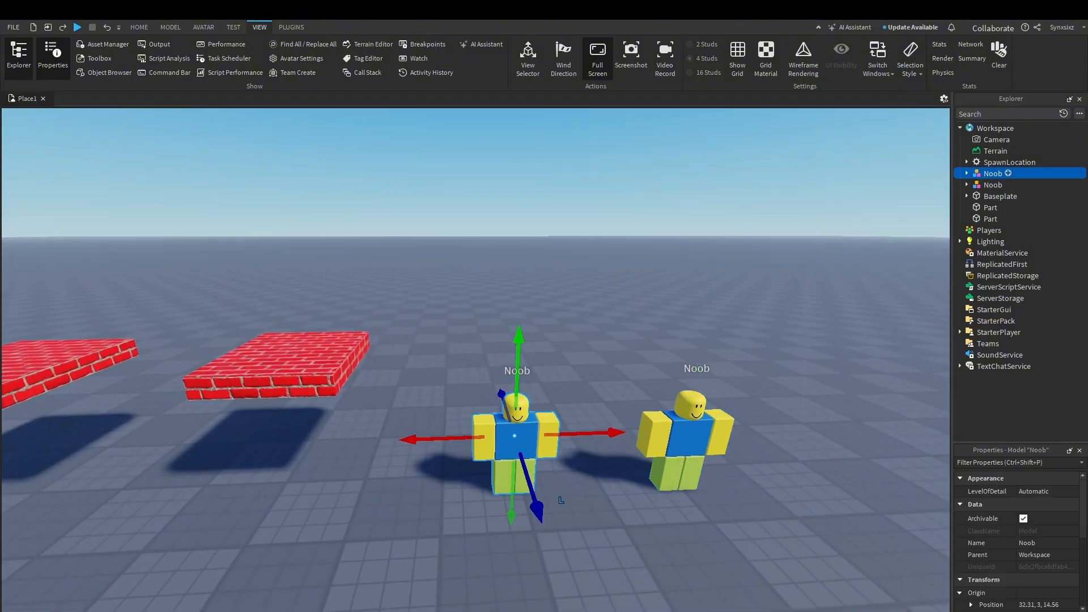
pyautogui.click(993, 185)
pyautogui.click(993, 174)
pyautogui.click(992, 185)
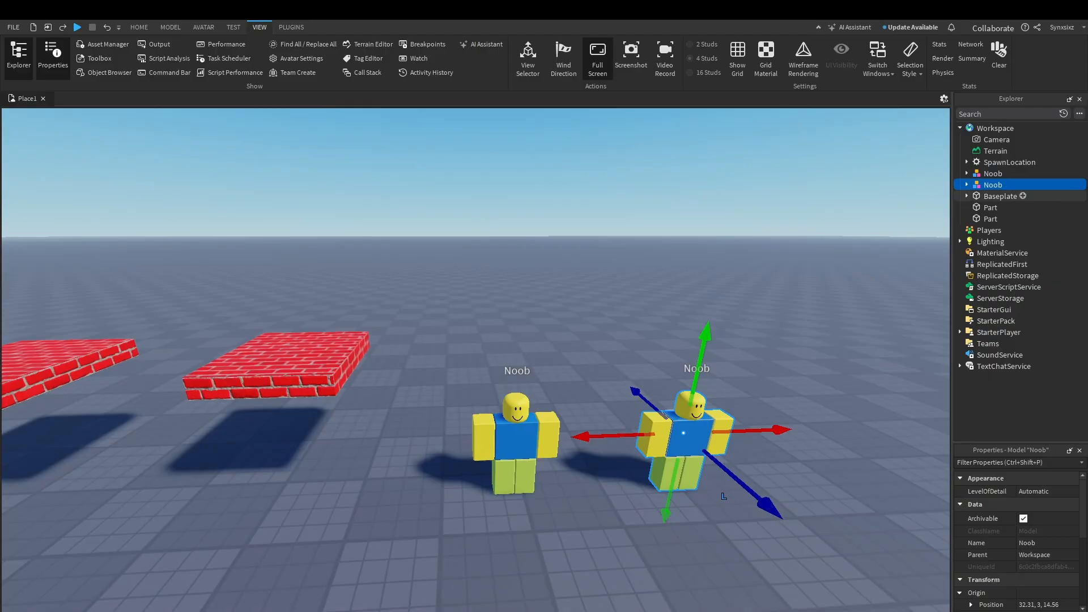
pyautogui.click(1000, 196)
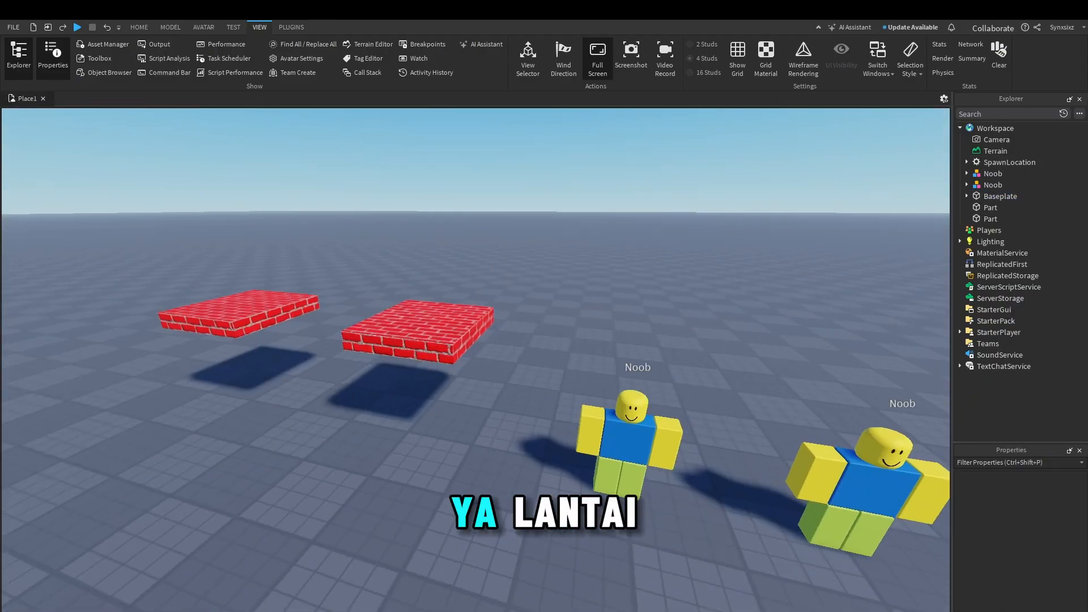
# Step: Select the two brick Part entries alternately in the Explorer to identify each slab, and clear the selection
pyautogui.moveTo(476, 360); pyautogui.dragTo(404, 280, button='right')
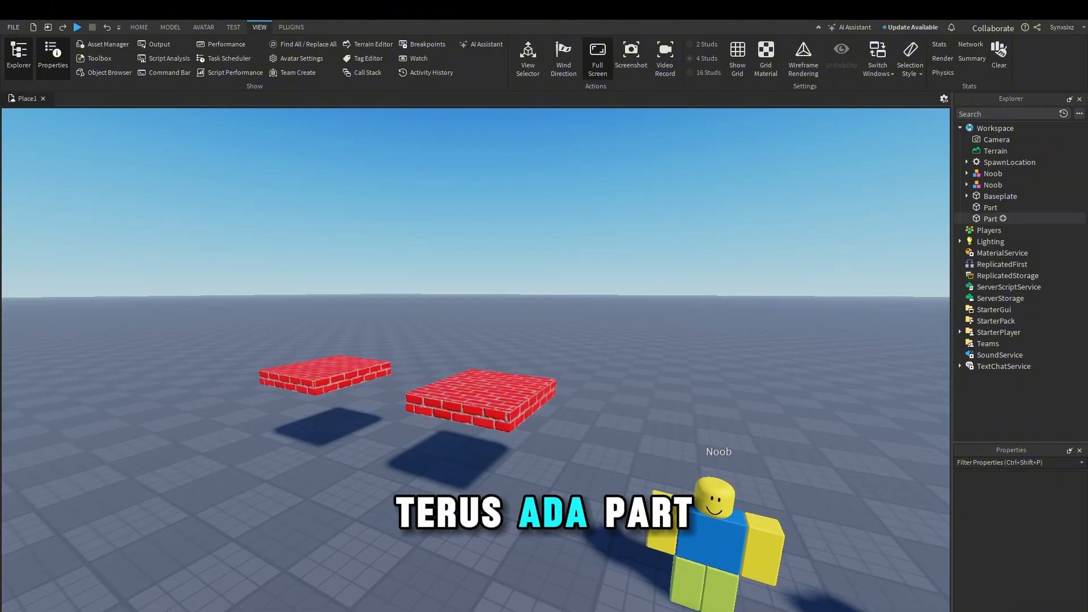
pyautogui.click(990, 207)
pyautogui.click(991, 219)
pyautogui.click(990, 207)
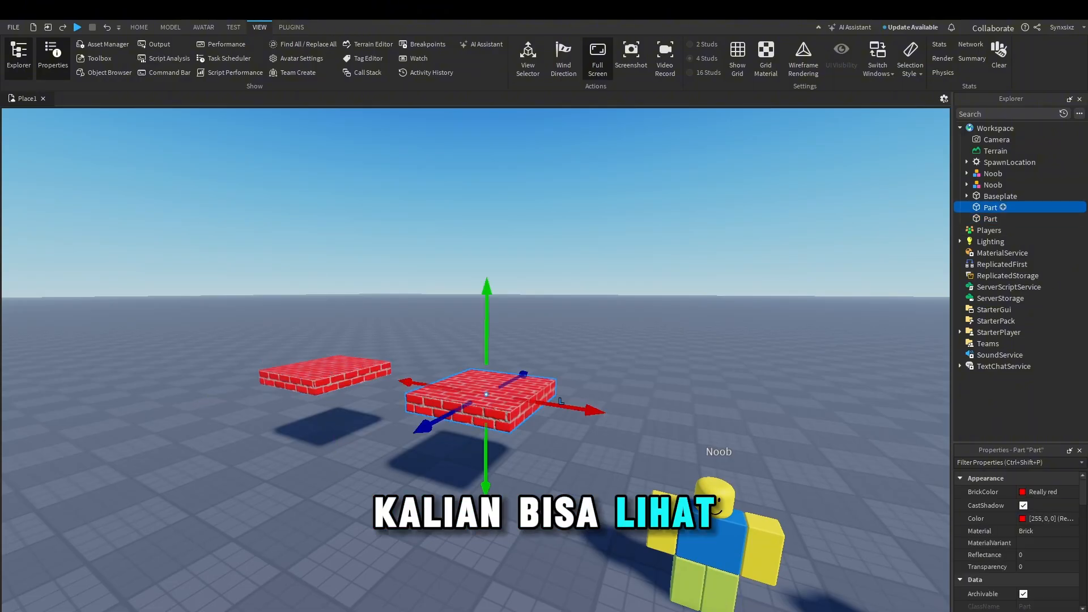
pyautogui.click(990, 218)
pyautogui.click(991, 208)
pyautogui.click(991, 219)
pyautogui.click(601, 318)
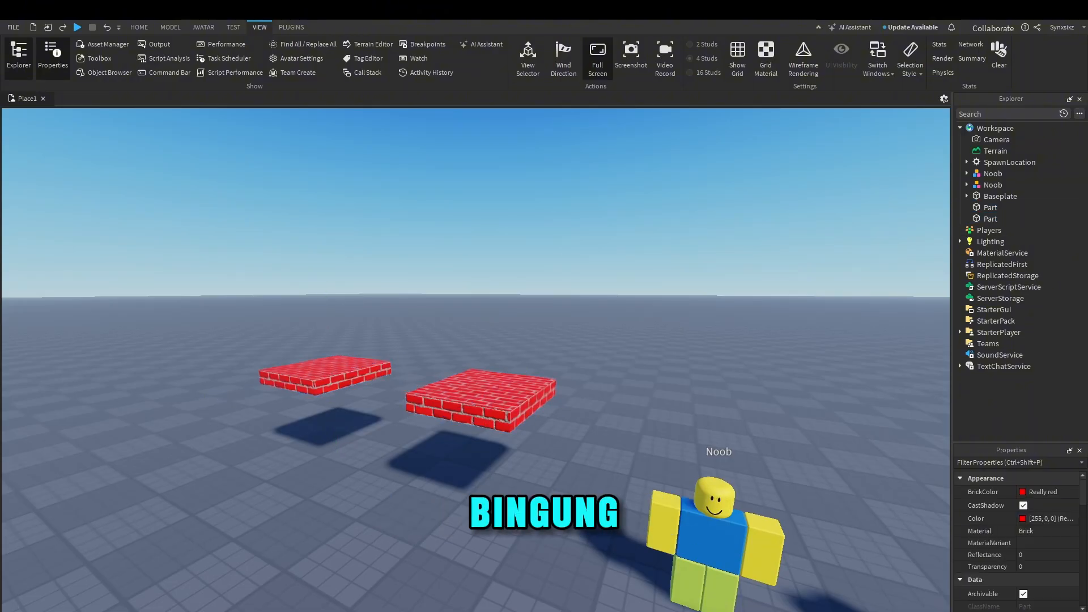
# Step: Turn away from the rigs, select the second Noob in the Explorer and focus the camera on it
pyautogui.moveTo(601, 317); pyautogui.dragTo(544, 315, button='right')
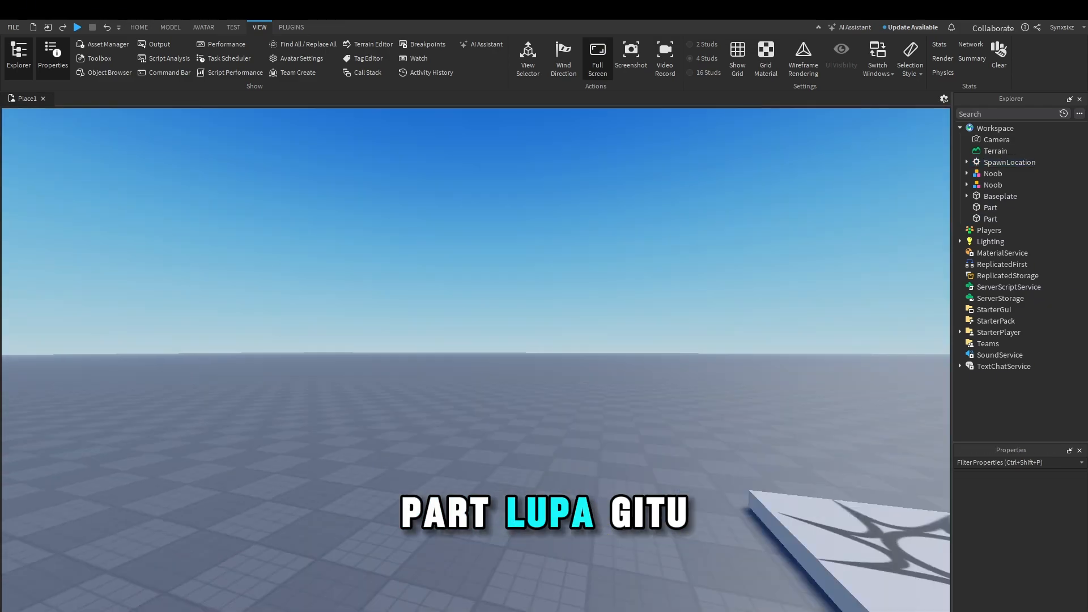
pyautogui.click(992, 185)
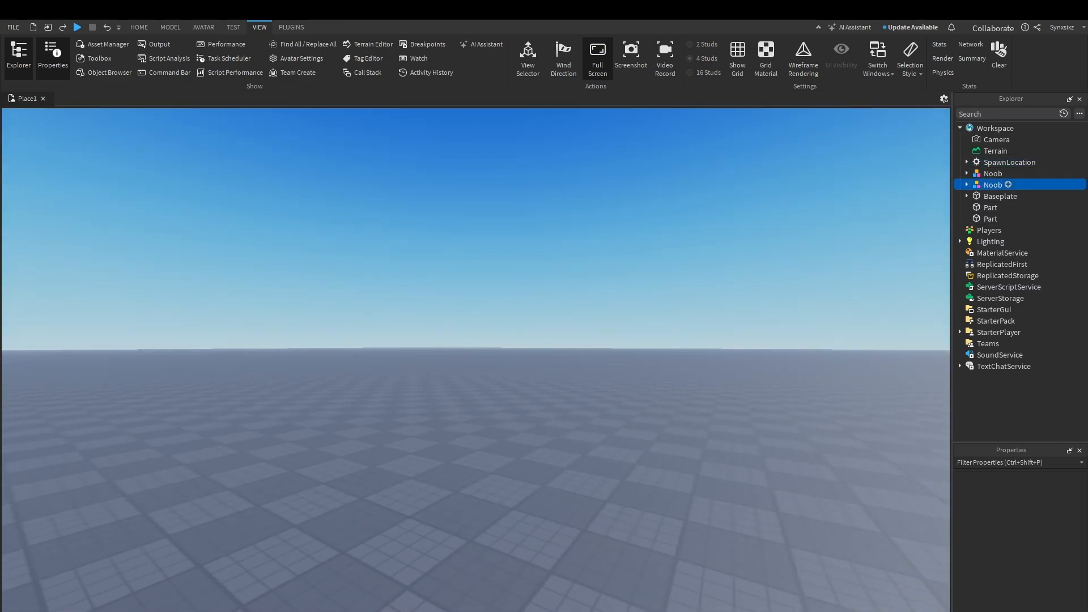
pyautogui.moveTo(794, 318)
pyautogui.mouseDown(button='right')
pyautogui.moveTo(799, 329)
pyautogui.moveTo(777, 309)
pyautogui.moveTo(770, 323)
pyautogui.moveTo(804, 311)
pyautogui.moveTo(796, 321)
pyautogui.mouseUp(button='right')
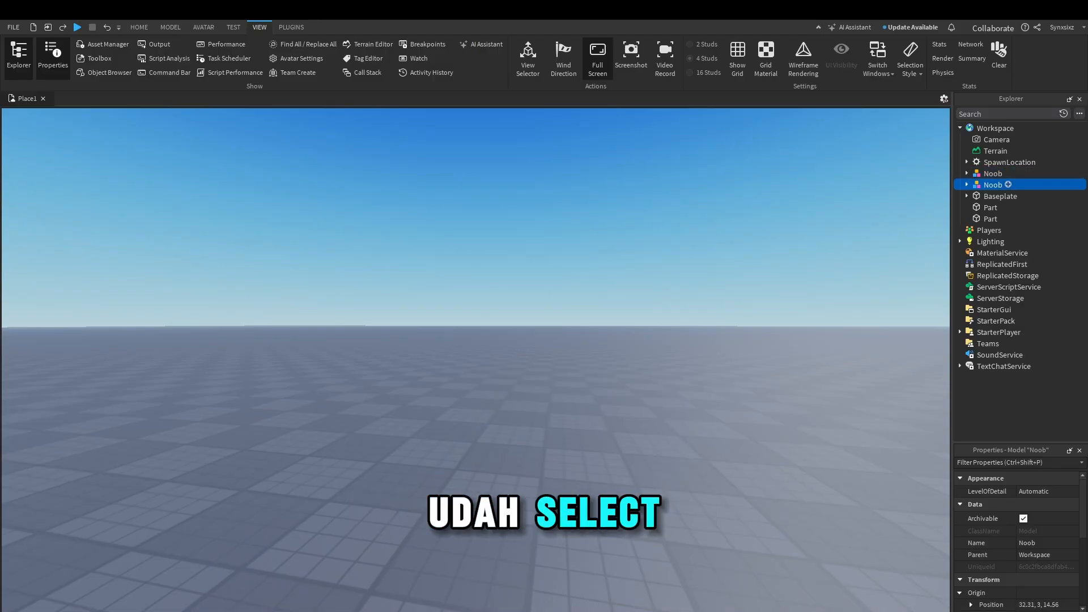
pyautogui.press('f')
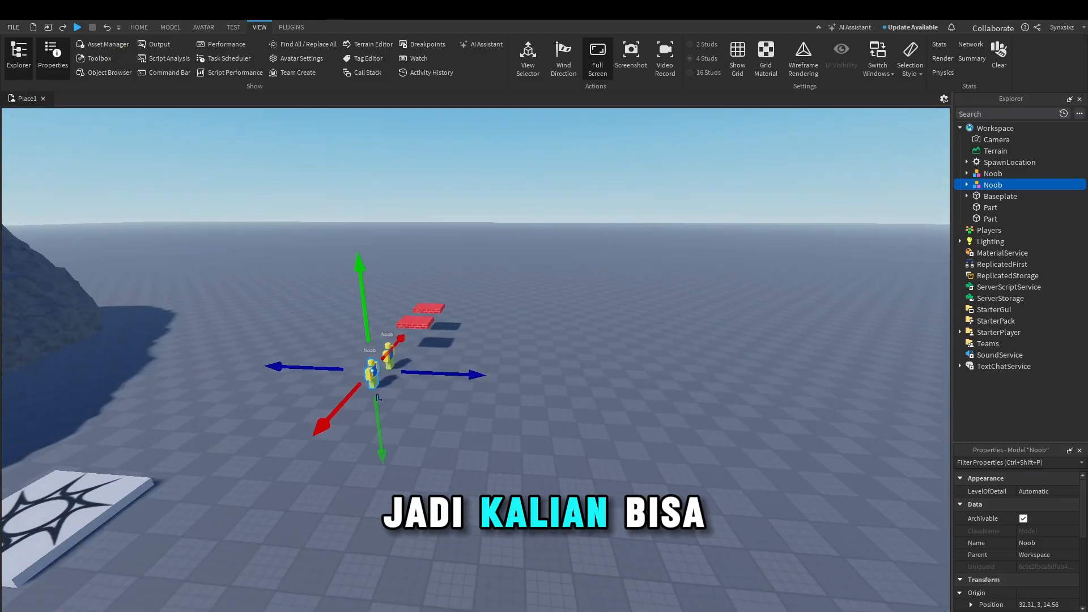
pyautogui.press('w')
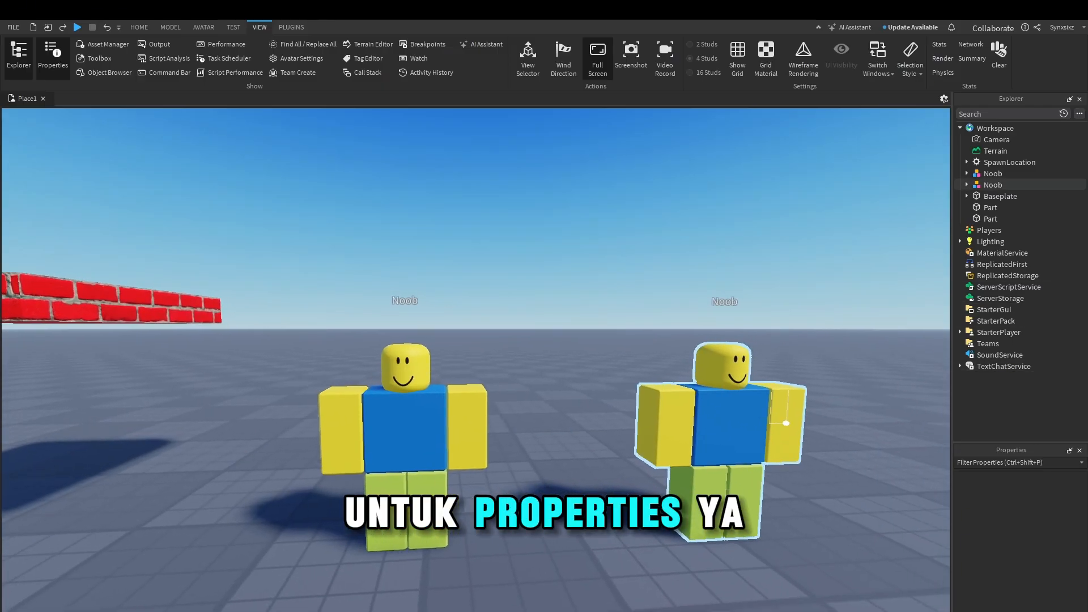
# Step: Select the other Noob rig in the scene and examine its full list of model properties
pyautogui.click(414, 472)
pyautogui.click(414, 472)
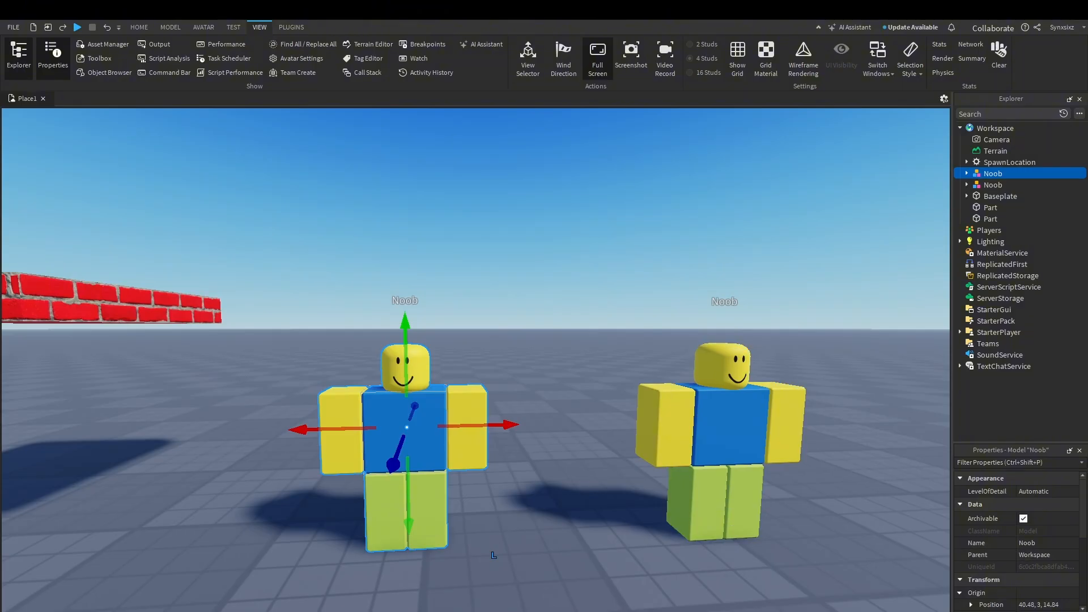
pyautogui.scroll(3, 625, 576)
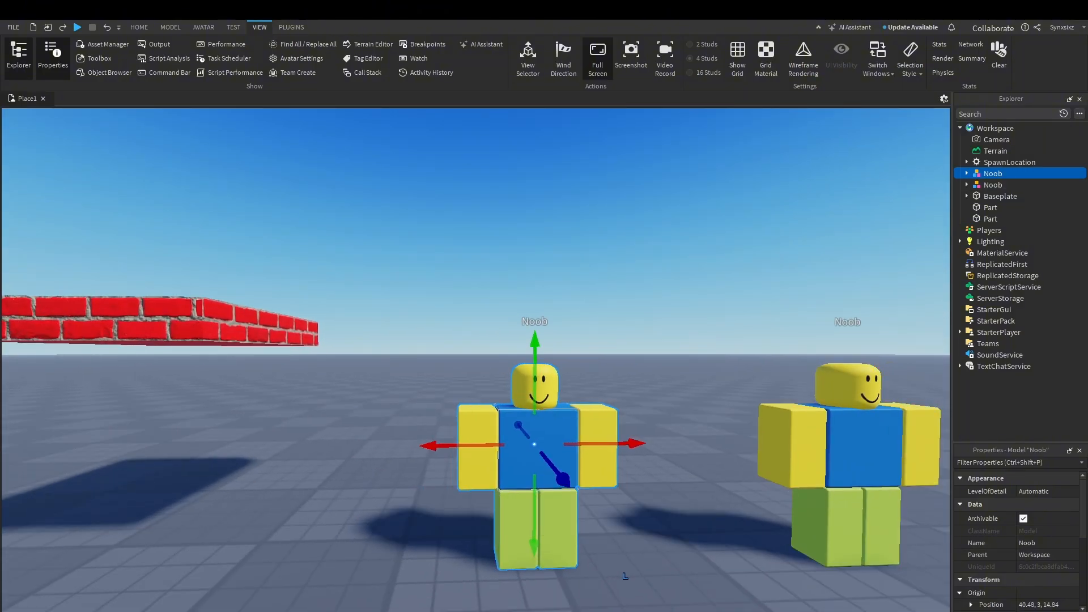
pyautogui.scroll(-5, 1017, 539)
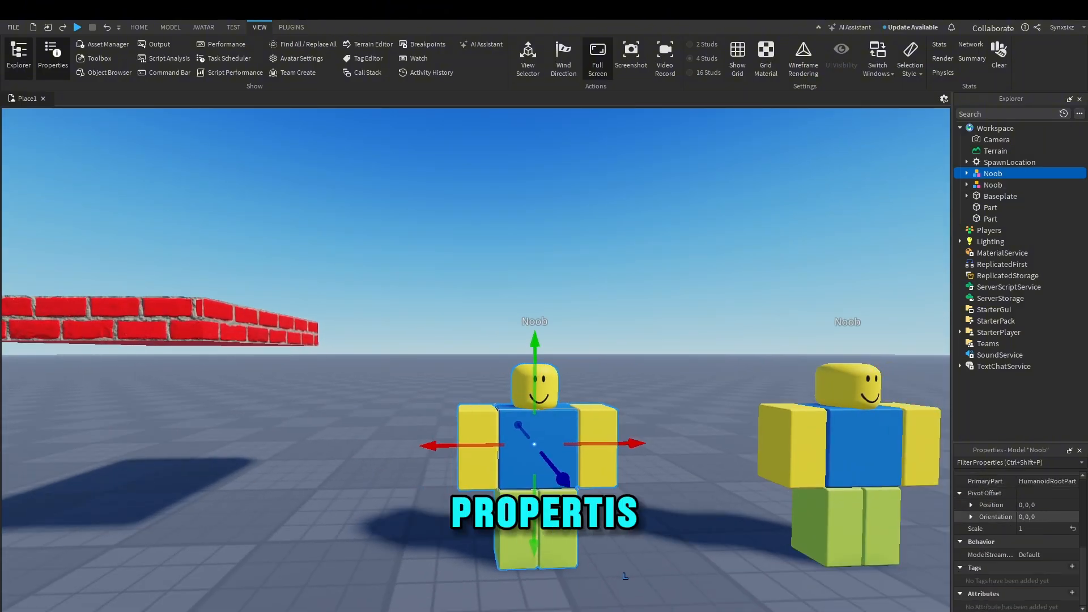
pyautogui.scroll(5, 1017, 538)
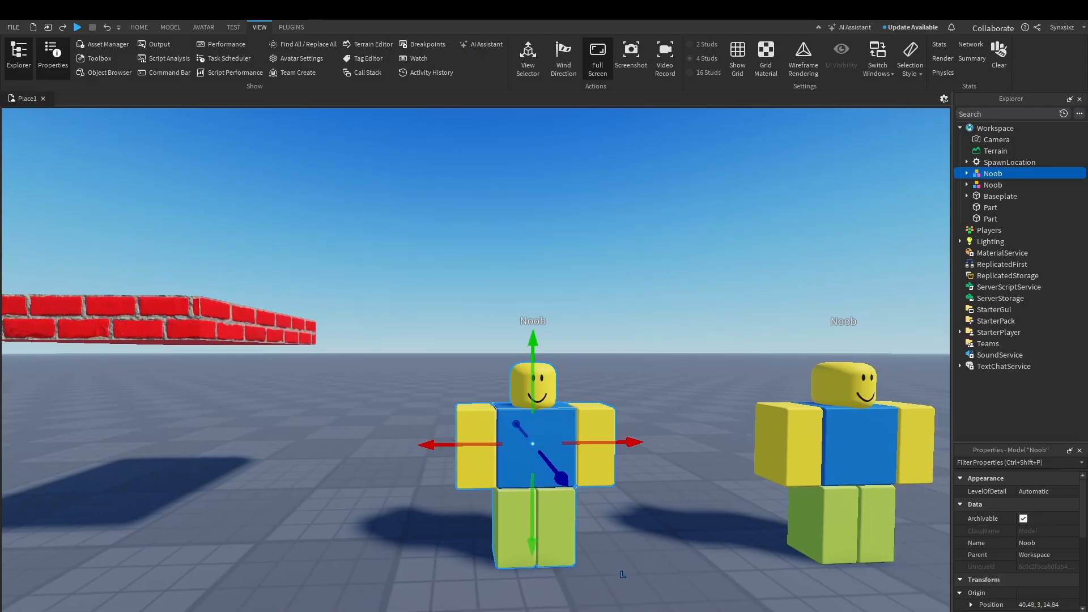
pyautogui.scroll(5, 625, 576)
pyautogui.scroll(-5, 625, 576)
pyautogui.scroll(3, 534, 392)
# Step: Select the brick slab nearer the rigs and change its BrickColor to Cyan
pyautogui.click(527, 387)
pyautogui.moveTo(534, 392); pyautogui.dragTo(567, 504, button='right')
pyautogui.click(1049, 491)
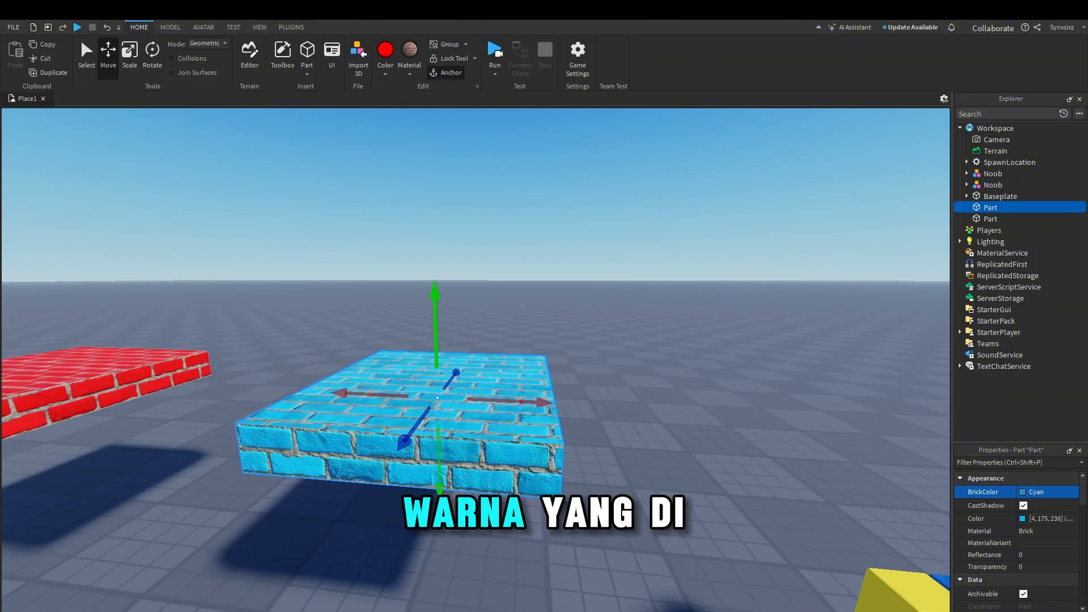
# Step: Try toggling CastShadow off and back on for the cyan slab, and open its Material property
pyautogui.moveTo(737, 351); pyautogui.dragTo(601, 431, button='right')
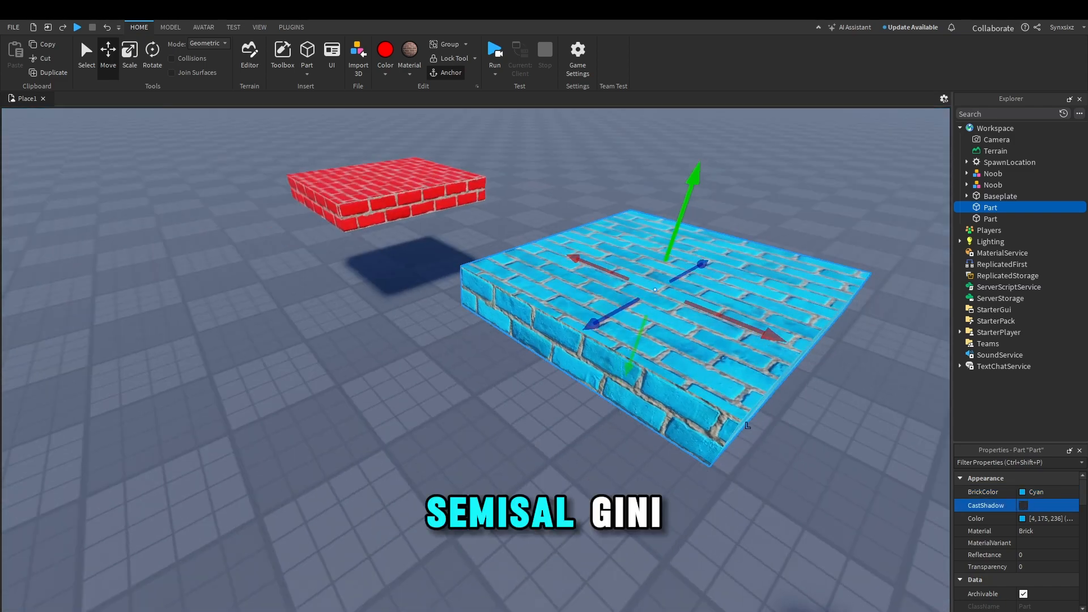
pyautogui.click(1024, 506)
pyautogui.click(1027, 531)
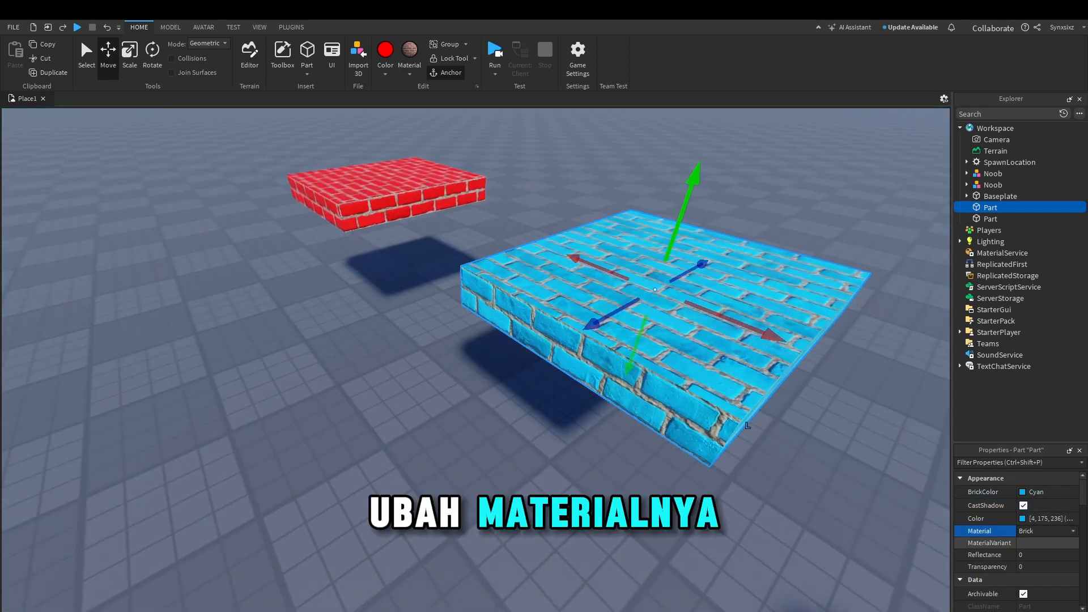
pyautogui.scroll(-1, 1017, 538)
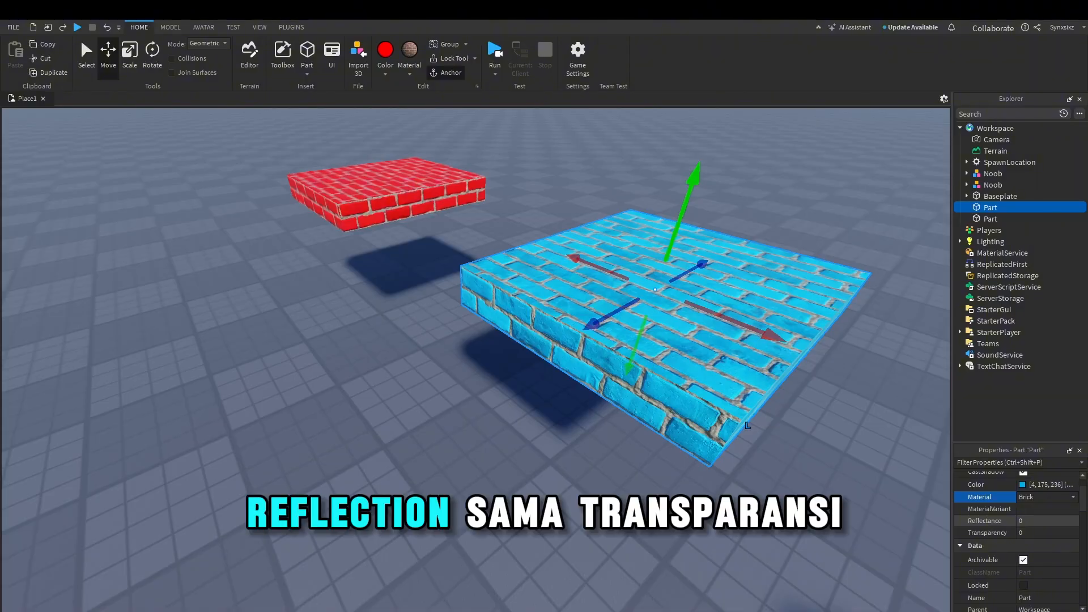
# Step: Try the Transparency slider on the cyan slab and return the value to 0
pyautogui.press('a')
pyautogui.moveTo(680, 351); pyautogui.dragTo(771, 352, button='right')
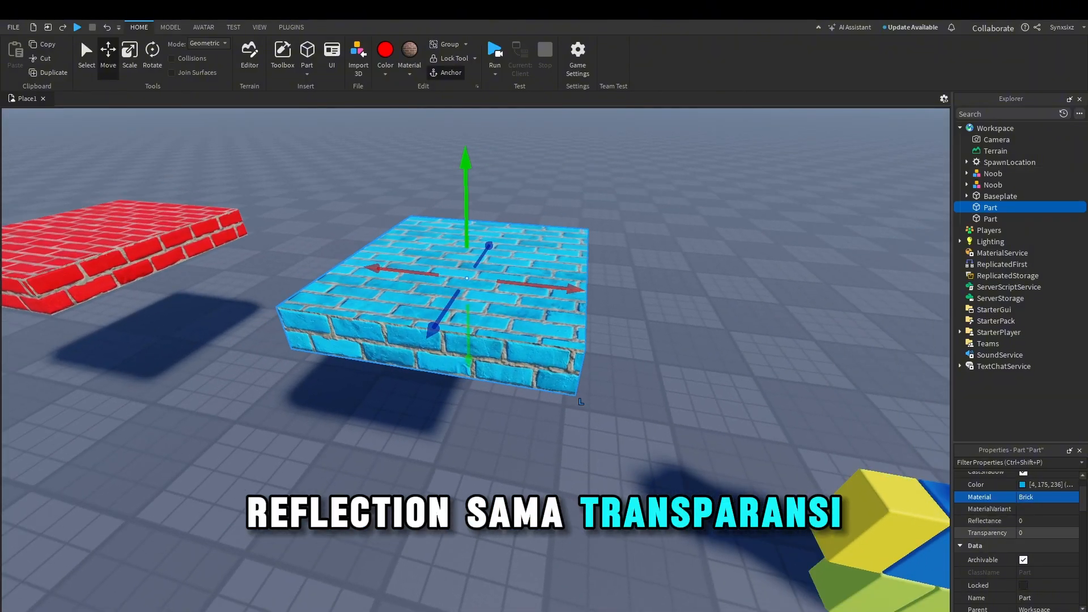
pyautogui.click(1027, 533)
pyautogui.moveTo(1057, 533)
pyautogui.mouseDown()
pyautogui.moveTo(1076, 533)
pyautogui.moveTo(1054, 533)
pyautogui.mouseUp()
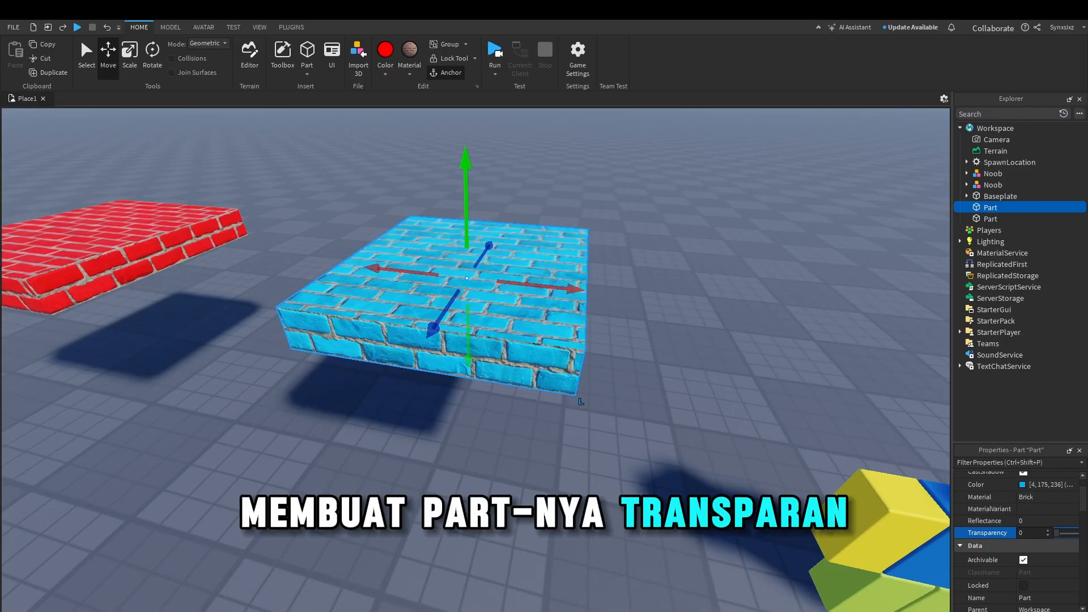
# Step: Examine the cyan slab's remaining Data and Transform properties, and bring back the view and window display options
pyautogui.scroll(-2, 1053, 524)
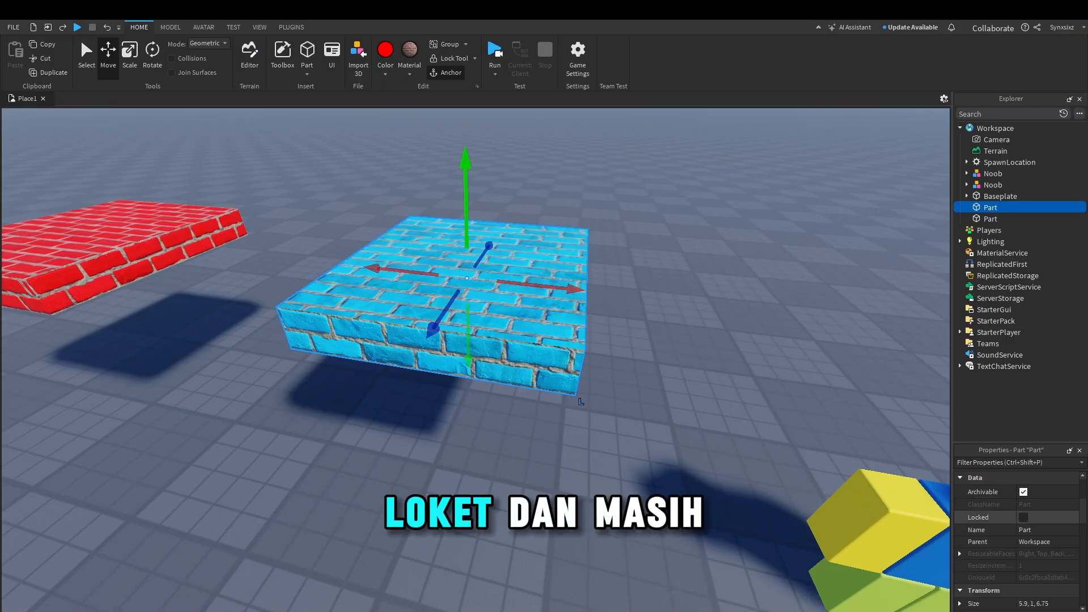
pyautogui.scroll(-5, 1017, 538)
pyautogui.scroll(5, 1018, 539)
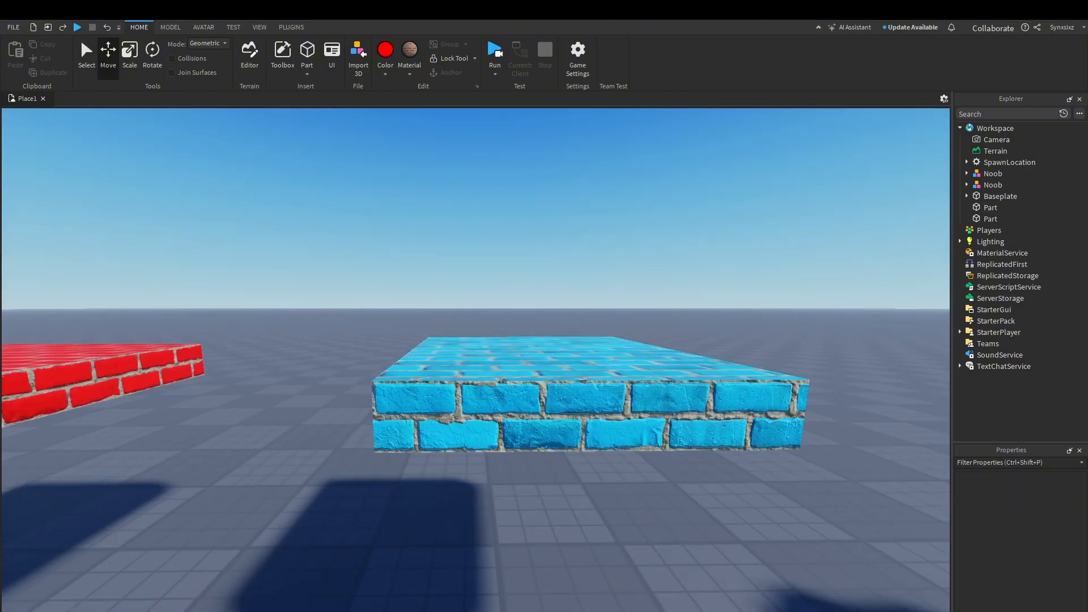
pyautogui.click(260, 27)
pyautogui.moveTo(476, 360); pyautogui.dragTo(436, 378, button='right')
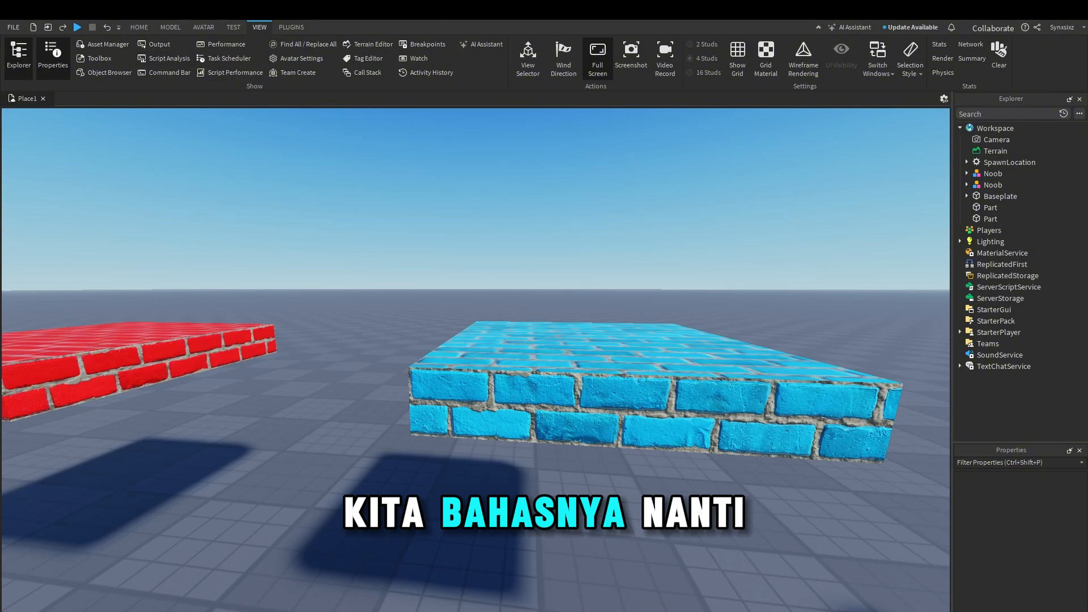
# Step: Select the red brick slab and raise it slightly along the vertical axis, undoing the first attempt
pyautogui.moveTo(476, 360); pyautogui.dragTo(472, 360, button='right')
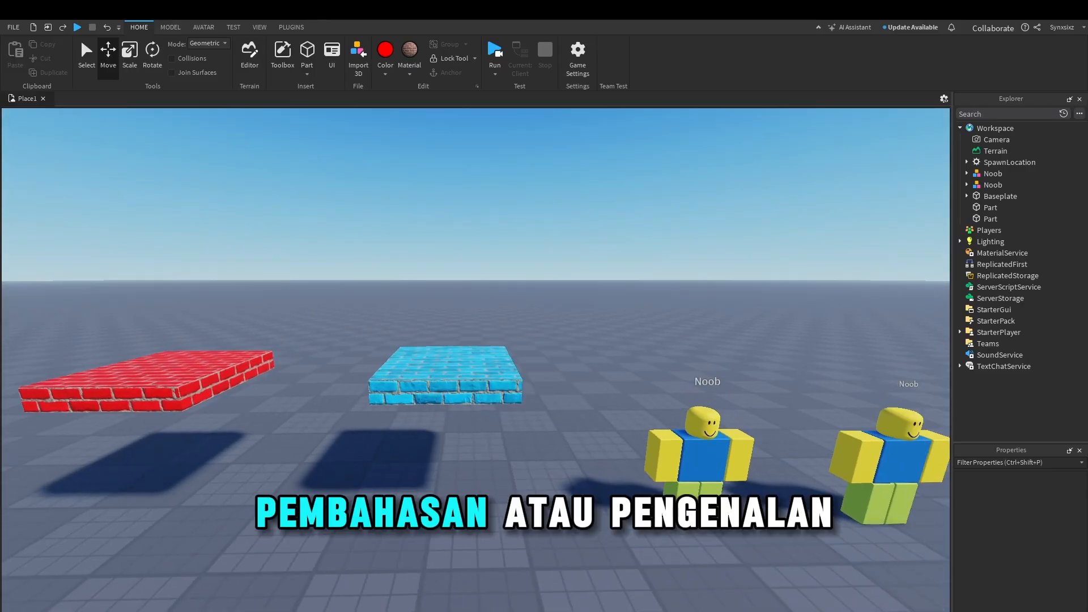
pyautogui.press('w')
pyautogui.moveTo(476, 360); pyautogui.dragTo(453, 355, button='right')
pyautogui.press('w')
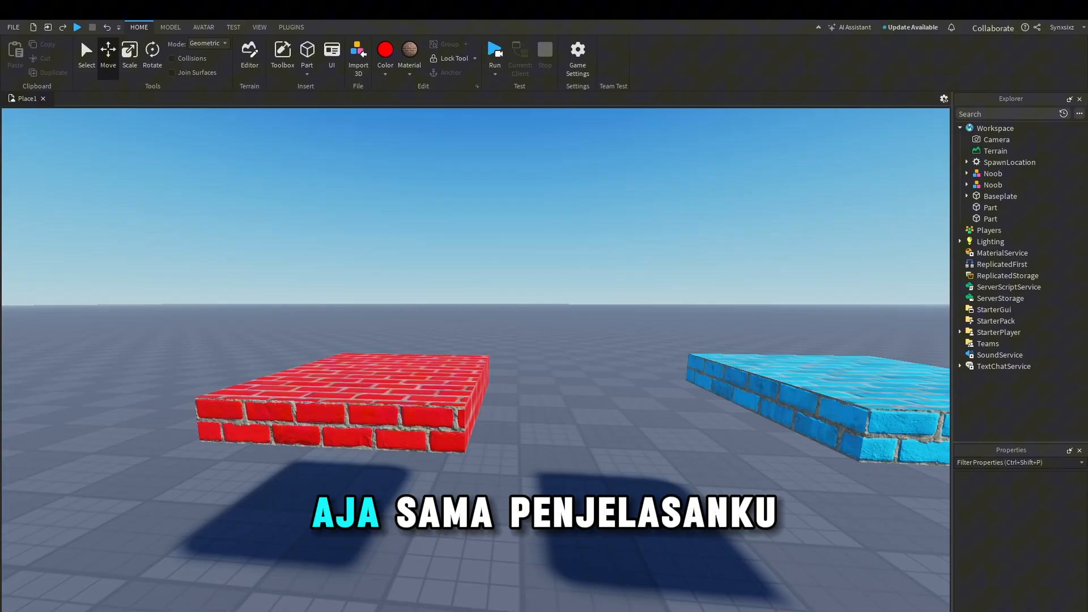
pyautogui.click(411, 409)
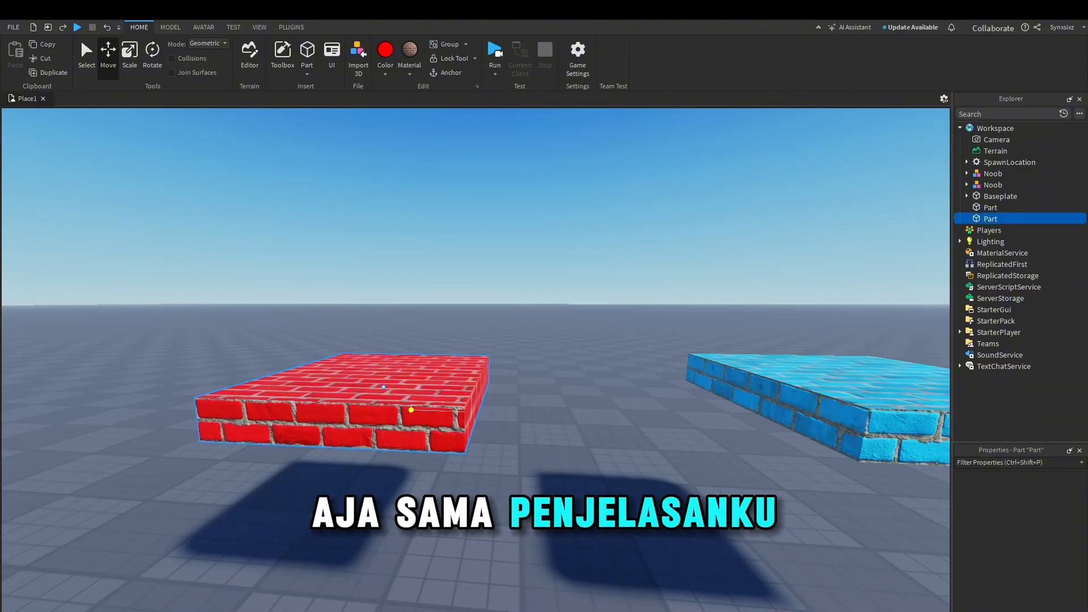
pyautogui.hotkey('ctrl', '1')
pyautogui.hotkey('ctrl', '2')
pyautogui.moveTo(380, 363); pyautogui.dragTo(378, 347)
pyautogui.hotkey('ctrl', 'z')
pyautogui.moveTo(378, 281); pyautogui.dragTo(378, 267)
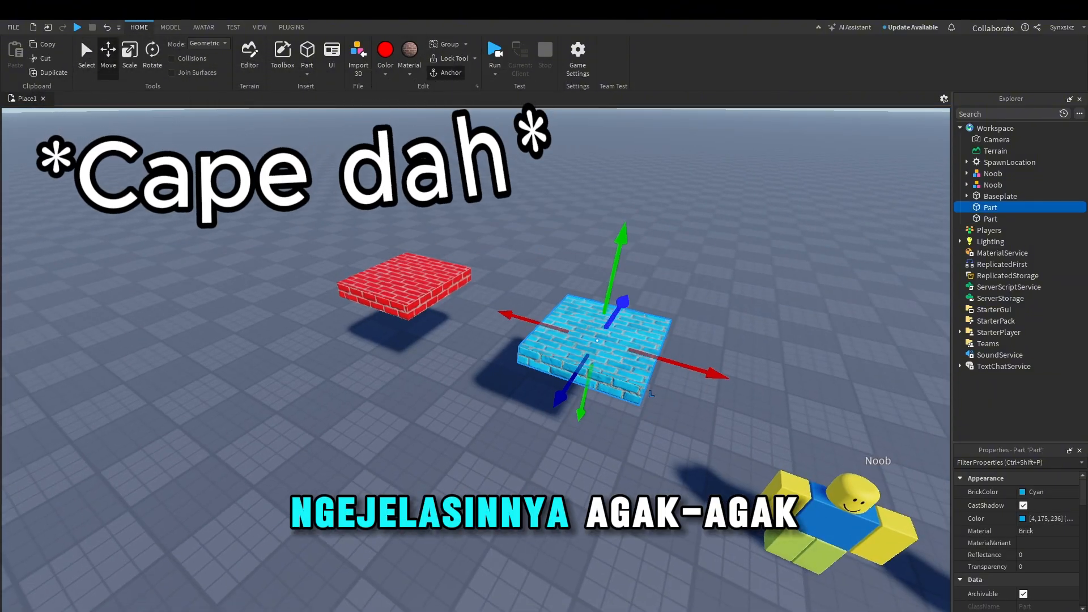
# Step: Raise the cyan brick slab slightly along the vertical axis and clear the selection
pyautogui.moveTo(609, 267); pyautogui.dragTo(620, 233)
pyautogui.moveTo(578, 272); pyautogui.dragTo(530, 232, button='right')
pyautogui.click(532, 272)
pyautogui.click(731, 262)
pyautogui.moveTo(731, 262)
pyautogui.mouseDown(button='right')
pyautogui.moveTo(680, 263)
pyautogui.moveTo(731, 262)
pyautogui.moveTo(722, 244)
pyautogui.mouseUp(button='right')
pyautogui.click(510, 249)
# Step: Collapse the Workspace object tree
pyautogui.moveTo(510, 249); pyautogui.dragTo(510, 226, button='right')
pyautogui.scroll(1, 510, 249)
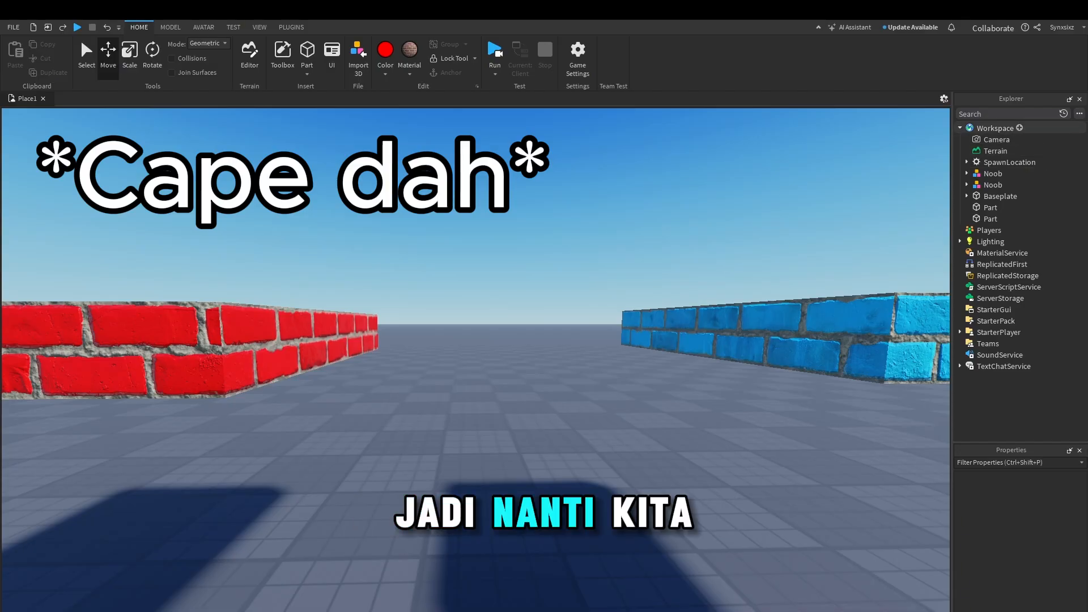
pyautogui.click(960, 129)
pyautogui.moveTo(476, 340)
pyautogui.mouseDown(button='right')
pyautogui.moveTo(385, 339)
pyautogui.moveTo(456, 334)
pyautogui.moveTo(447, 356)
pyautogui.mouseUp(button='right')
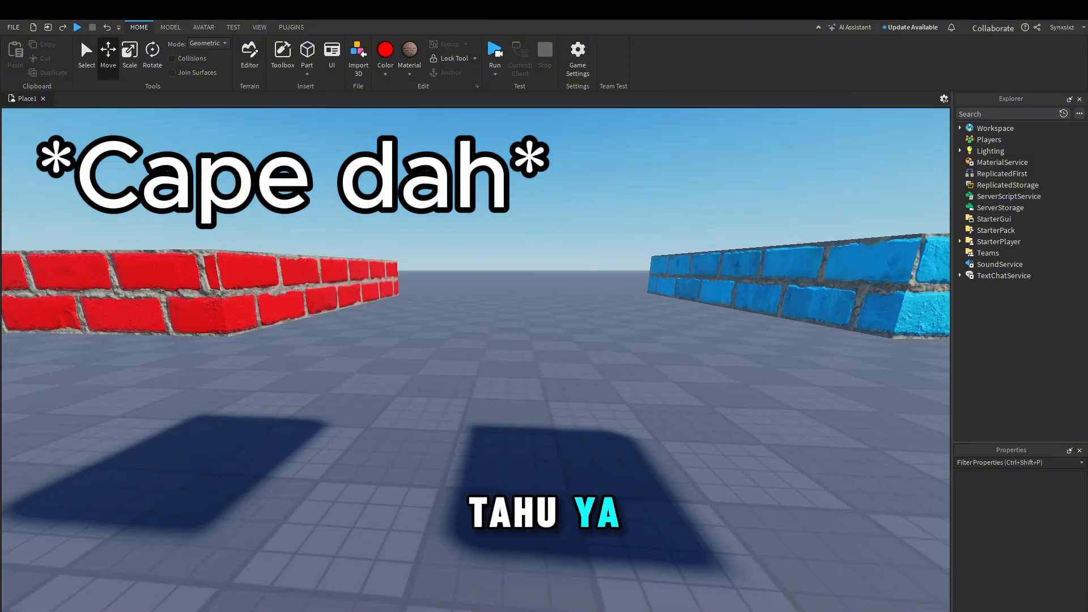
pyautogui.moveTo(447, 356); pyautogui.dragTo(449, 422, button='right')
pyautogui.press('s')
pyautogui.press('w')
pyautogui.press('w')
pyautogui.press('s')
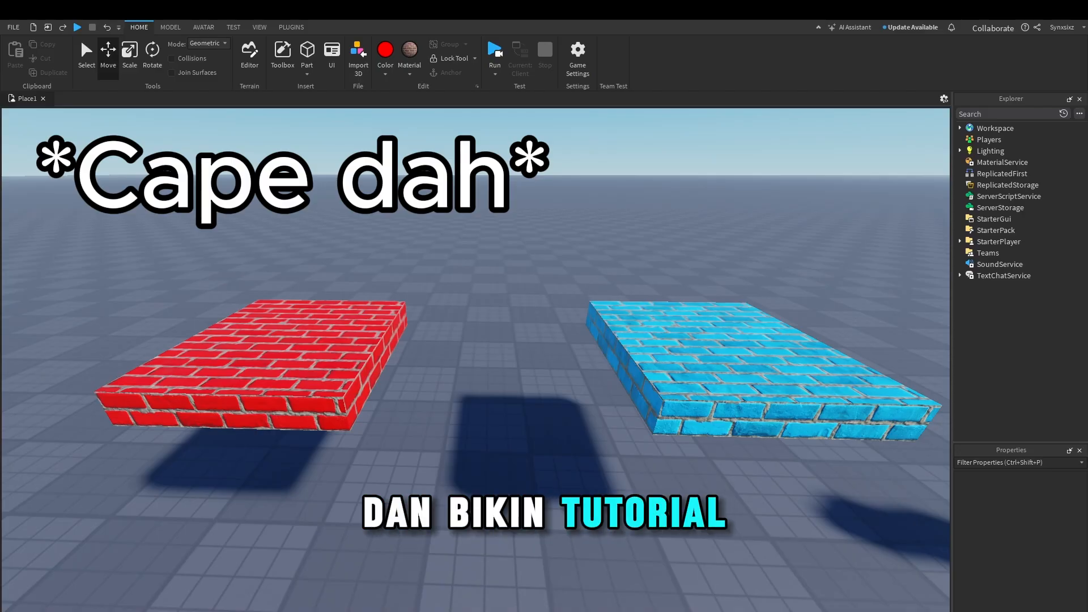
pyautogui.press('w')
pyautogui.press('s')
pyautogui.press('s')
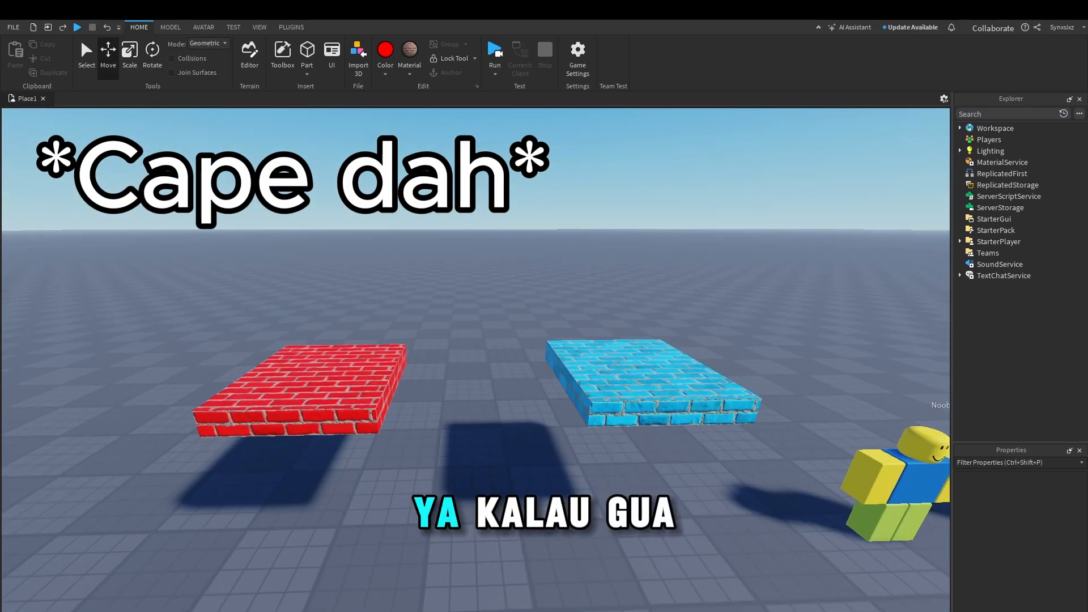
pyautogui.press('w')
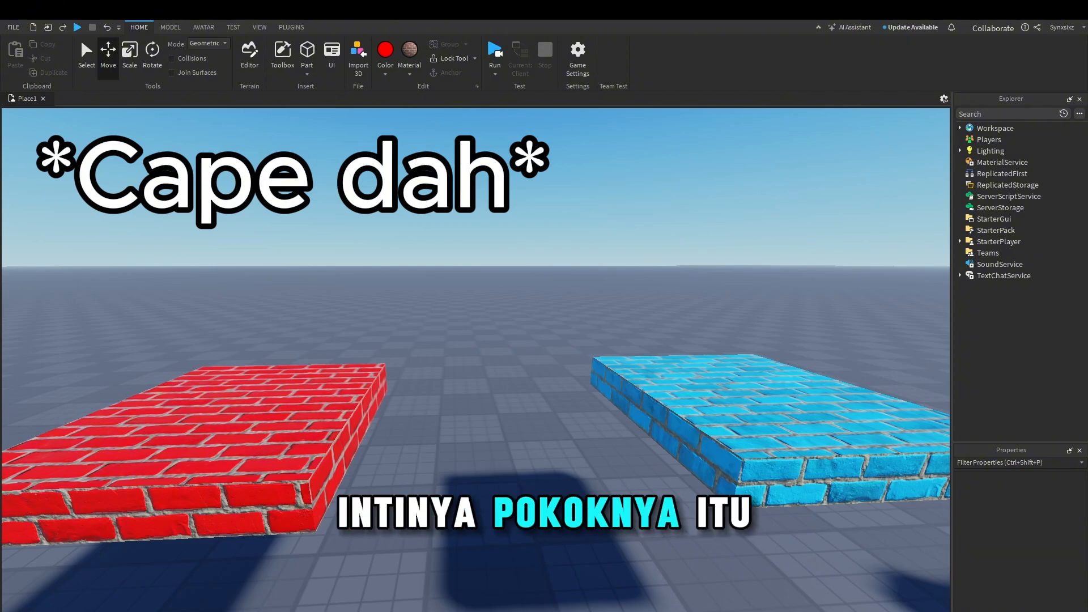
pyautogui.moveTo(476, 340); pyautogui.dragTo(476, 317, button='right')
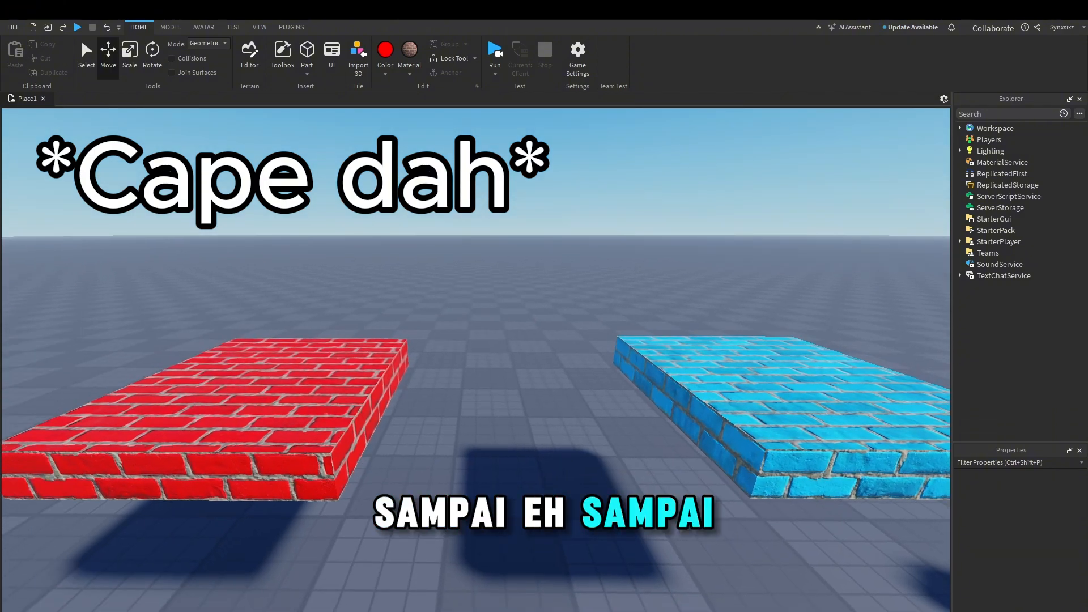
pyautogui.press('w')
pyautogui.press('s')
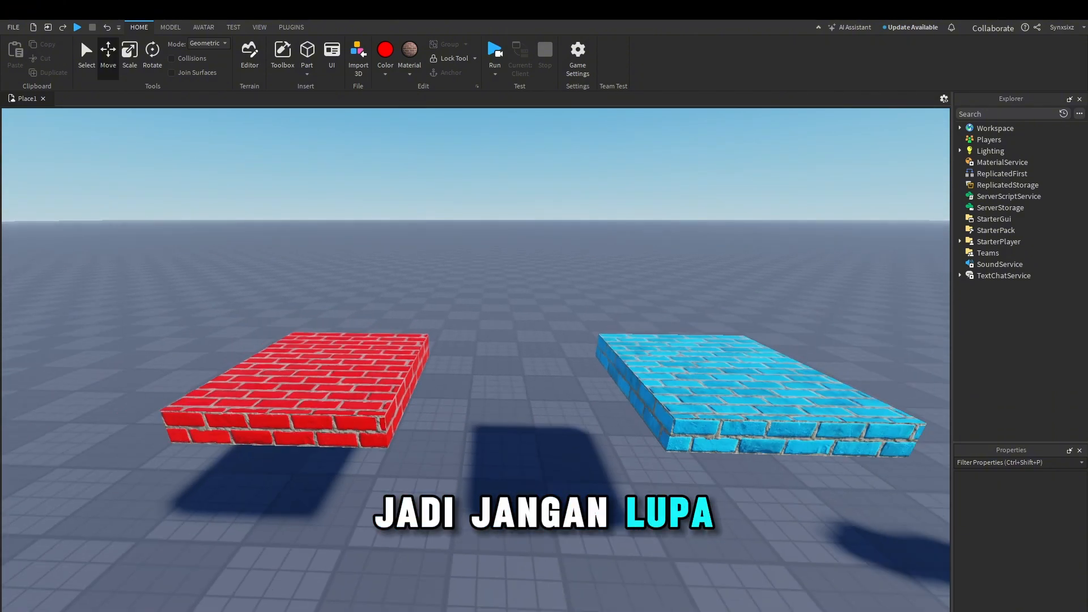
pyautogui.press('w')
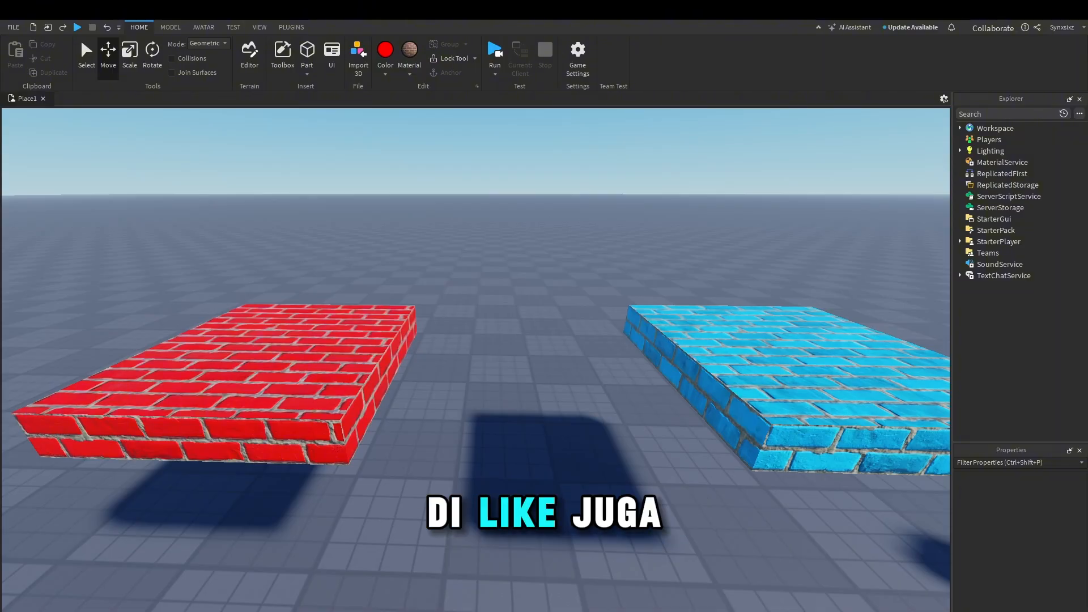
pyautogui.press('s')
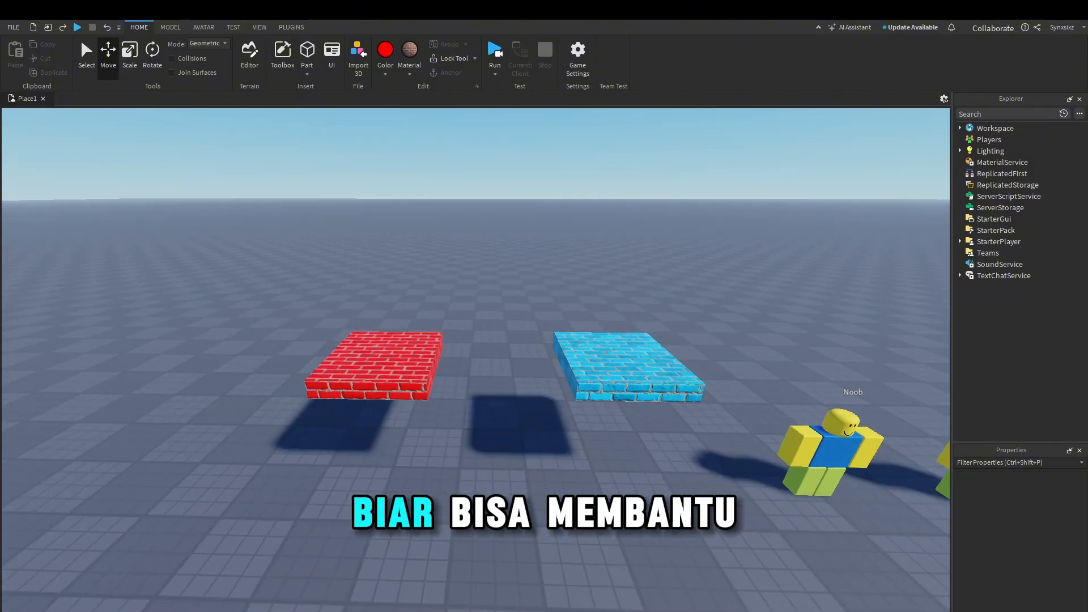
pyautogui.press('w')
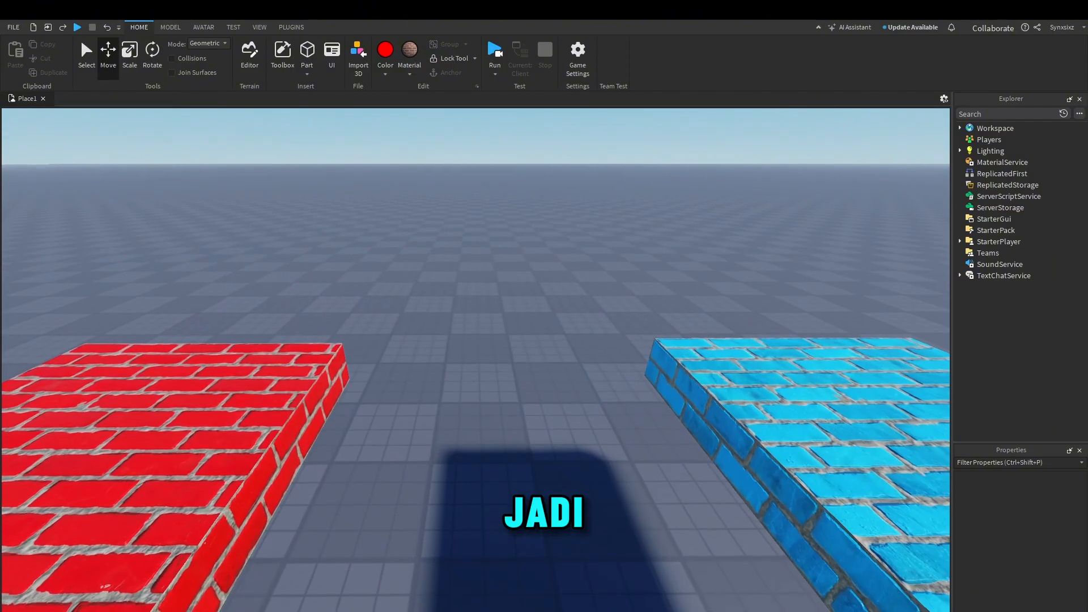
pyautogui.moveTo(476, 340); pyautogui.dragTo(476, 385, button='right')
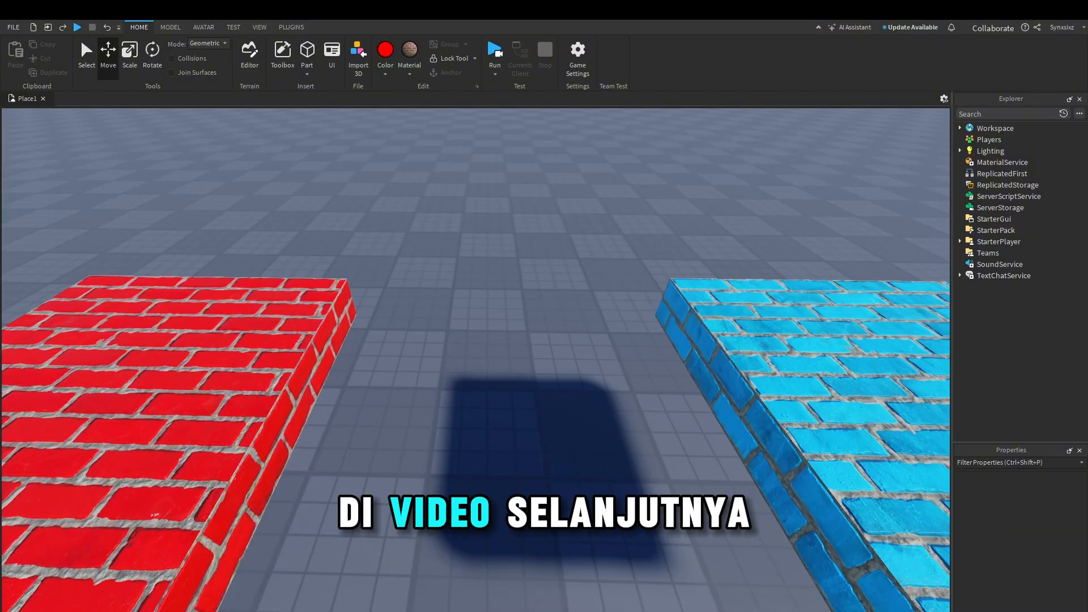
pyautogui.moveTo(476, 386); pyautogui.dragTo(479, 347, button='right')
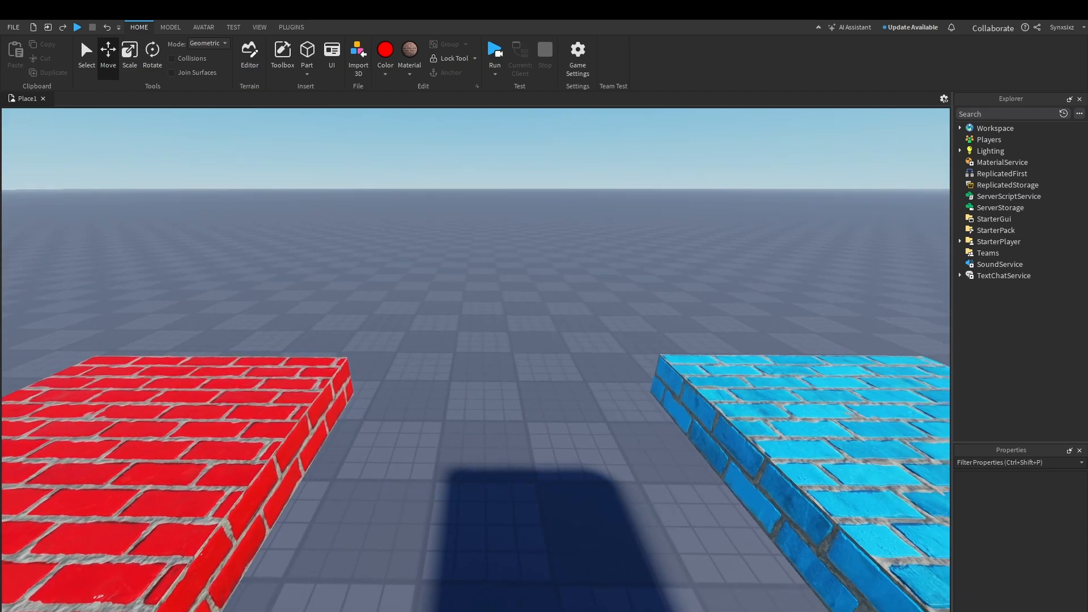